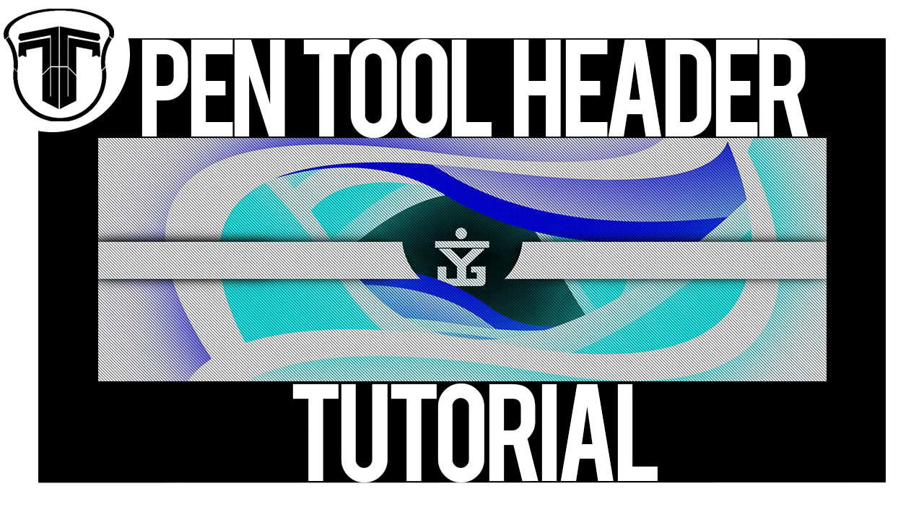
Step: Start a new 3000 × 1000 px document with a transparent background, using Ctrl+N
{"action": "key", "text": "ctrl+n"}
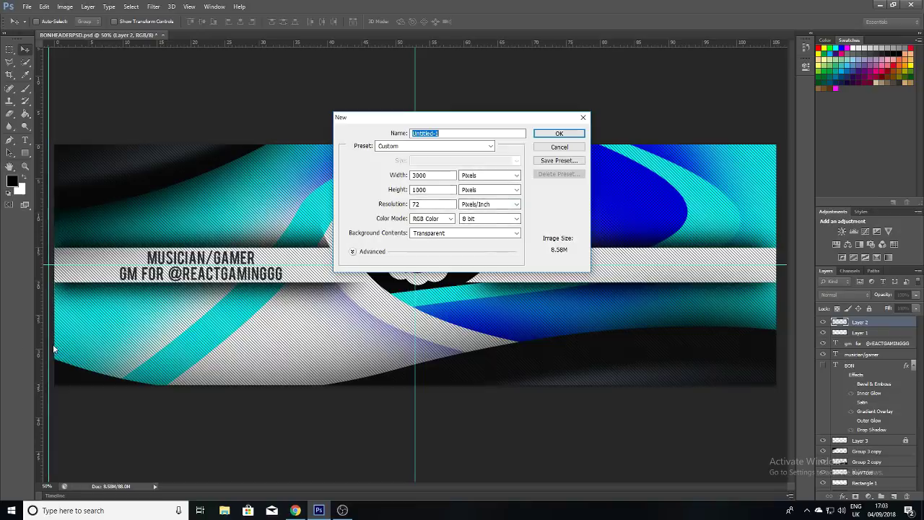
Step: Create the blank document, copy in Layer 2's line pattern from BONHEADERPSD, and hide it
{"action": "left_click", "coordinate": [556, 134]}
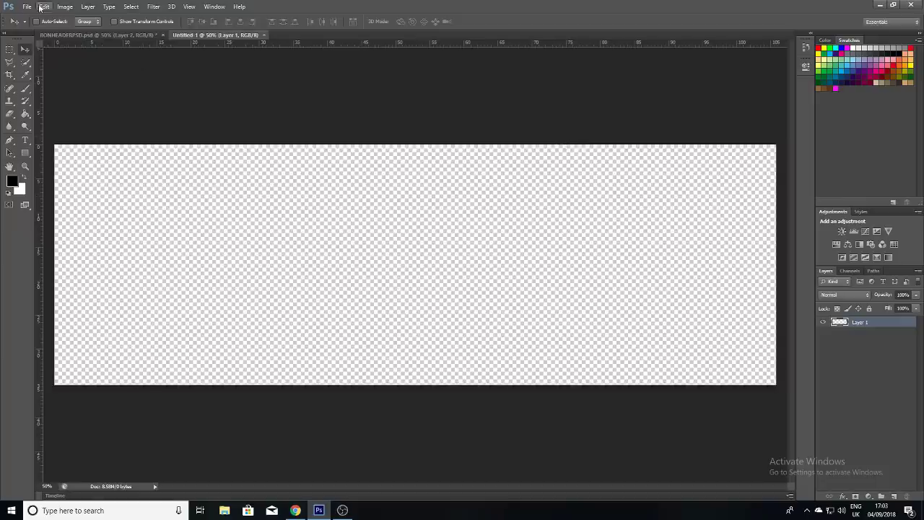
{"action": "left_click", "coordinate": [80, 35]}
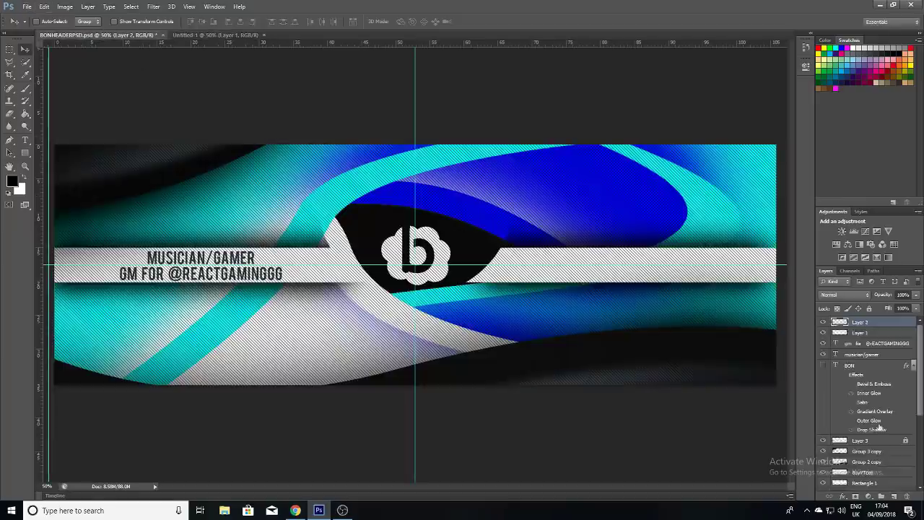
{"action": "left_click_drag", "start_coordinate": [521, 254], "coordinate": [489, 263]}
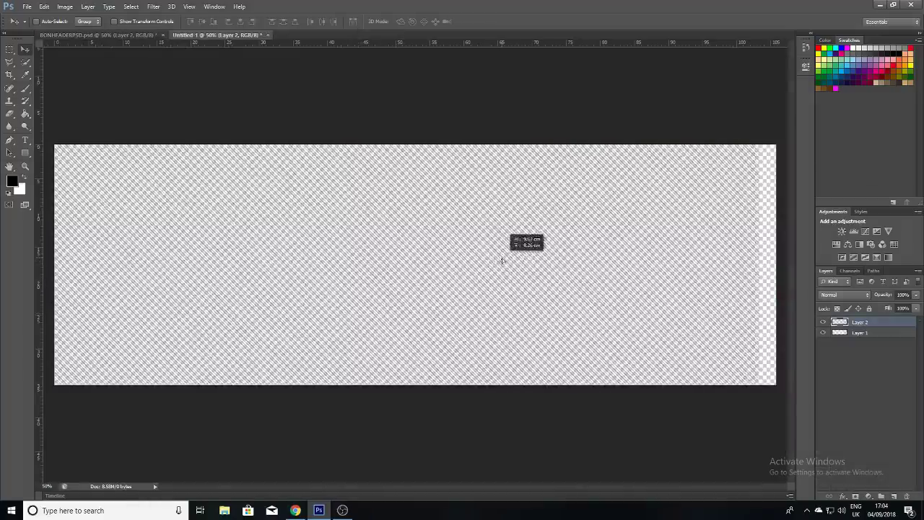
{"action": "left_click_drag", "start_coordinate": [488, 263], "coordinate": [520, 263]}
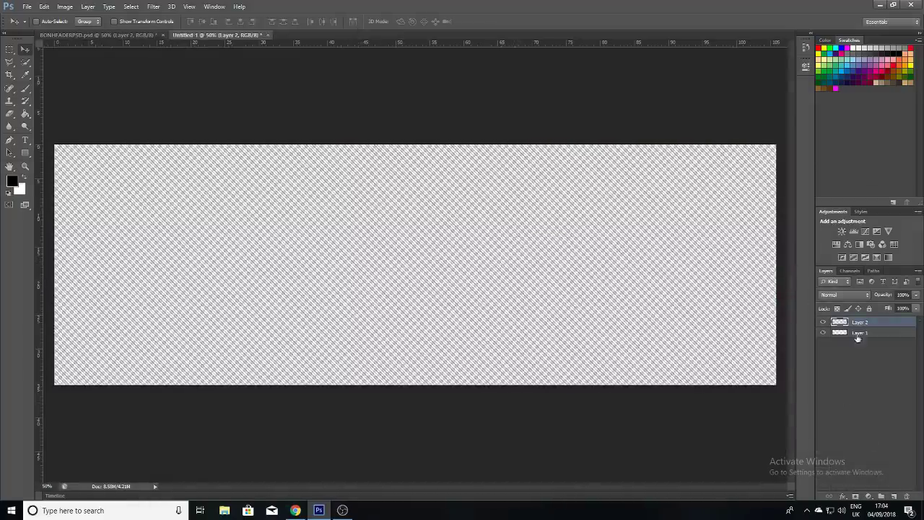
{"action": "left_click", "coordinate": [824, 322]}
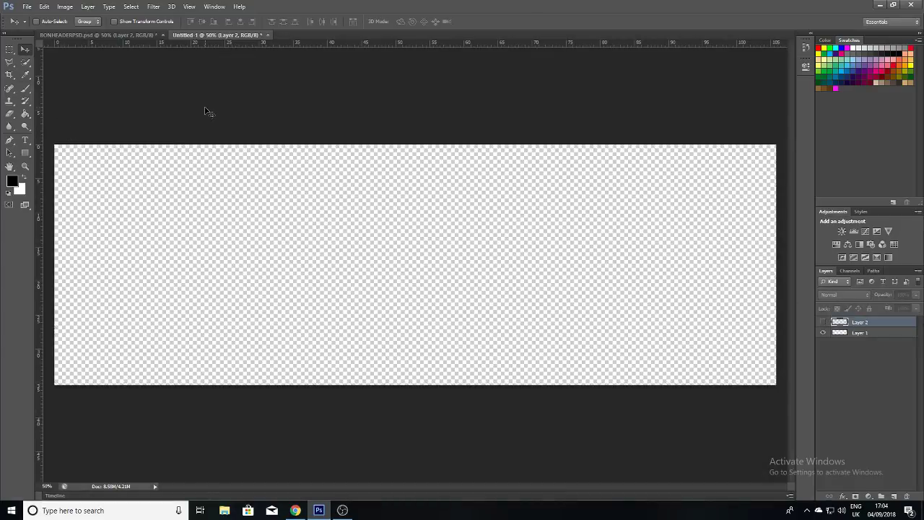
Step: Select Layer 1 and add vertical and horizontal guides crossing at the canvas centre
{"action": "left_click", "coordinate": [848, 337]}
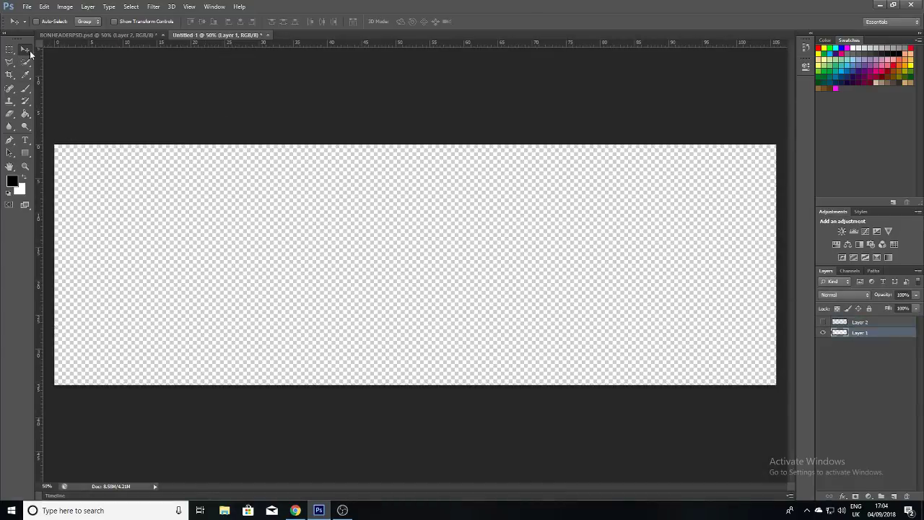
{"action": "mouse_move", "coordinate": [40, 91]}
{"action": "left_mouse_down"}
{"action": "mouse_move", "coordinate": [340, 142]}
{"action": "mouse_move", "coordinate": [416, 143]}
{"action": "left_mouse_up"}
{"action": "left_click_drag", "start_coordinate": [433, 42], "coordinate": [456, 265]}
Step: Draw the wave's curved lower edge as a Pen shape, from lower left past the right edge
{"action": "left_click", "coordinate": [26, 166]}
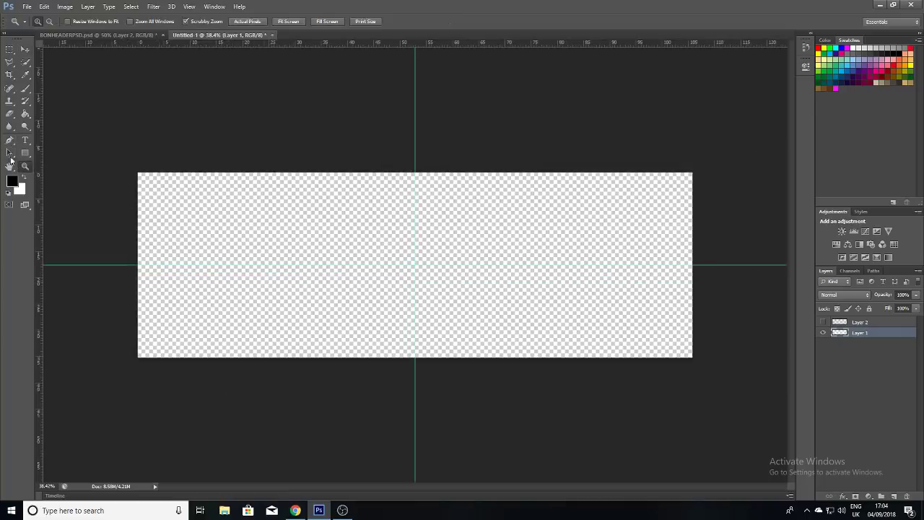
{"action": "left_click", "coordinate": [10, 139]}
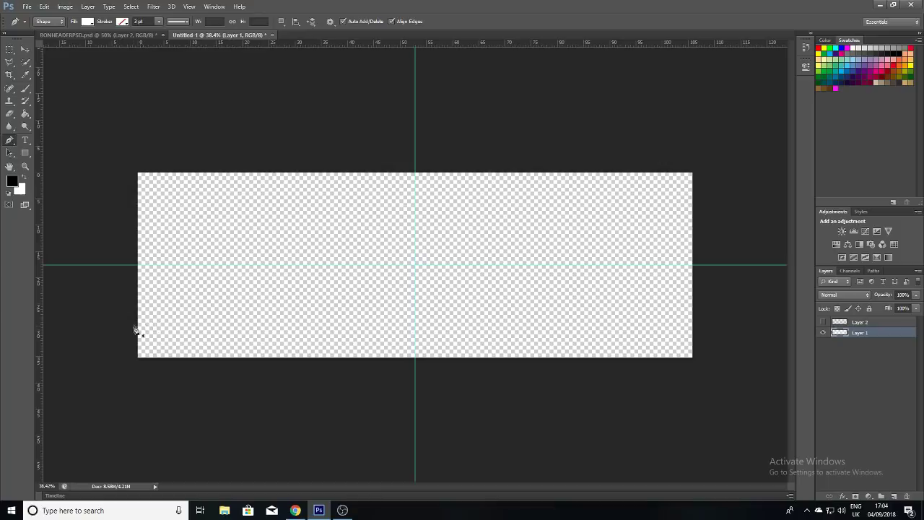
{"action": "left_click", "coordinate": [98, 327]}
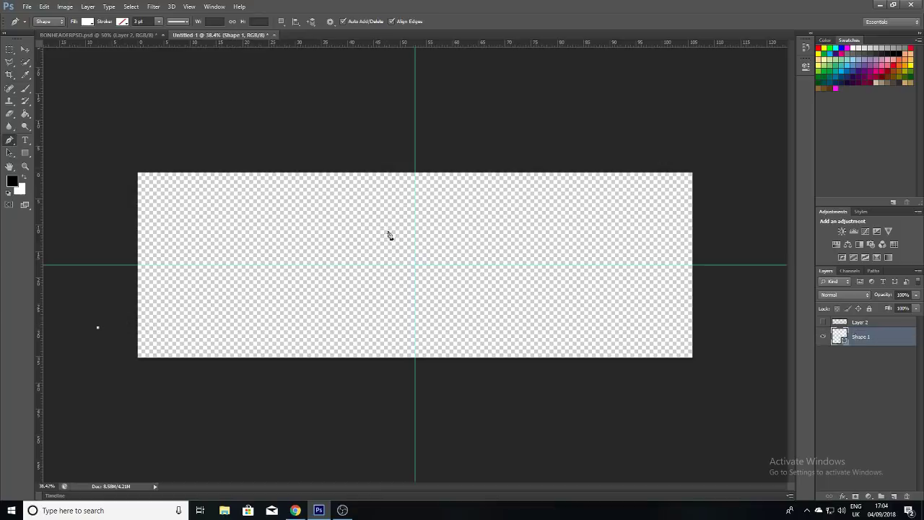
{"action": "mouse_move", "coordinate": [401, 231]}
{"action": "left_mouse_down"}
{"action": "mouse_move", "coordinate": [508, 287]}
{"action": "mouse_move", "coordinate": [630, 268]}
{"action": "mouse_move", "coordinate": [608, 325]}
{"action": "mouse_move", "coordinate": [530, 313]}
{"action": "left_mouse_up"}
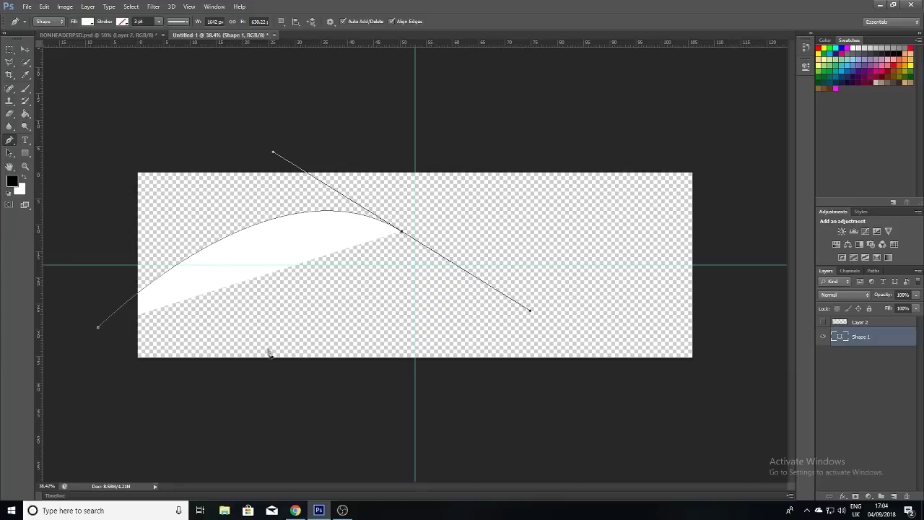
{"action": "left_click", "coordinate": [733, 241]}
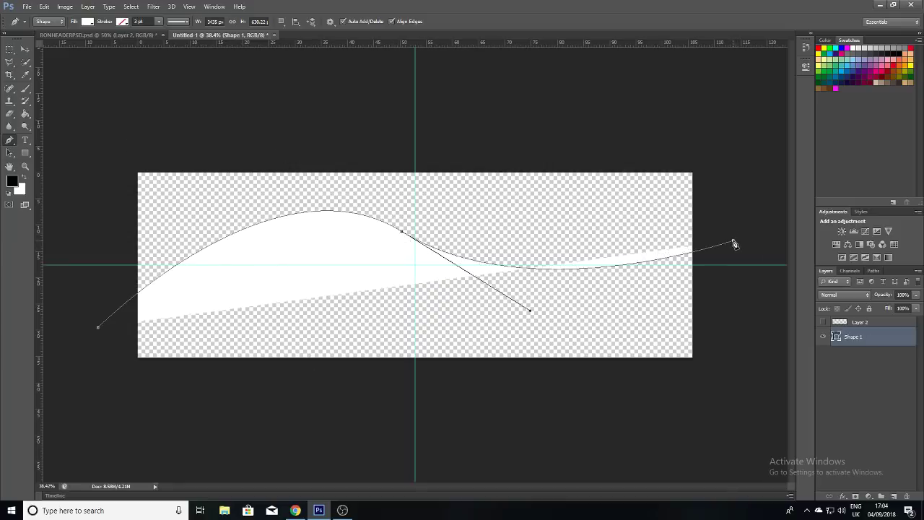
Step: Continue the outline across the top and down the left side, closing the wave shape
{"action": "left_click", "coordinate": [734, 103]}
{"action": "left_click", "coordinate": [635, 92]}
{"action": "left_click", "coordinate": [384, 94]}
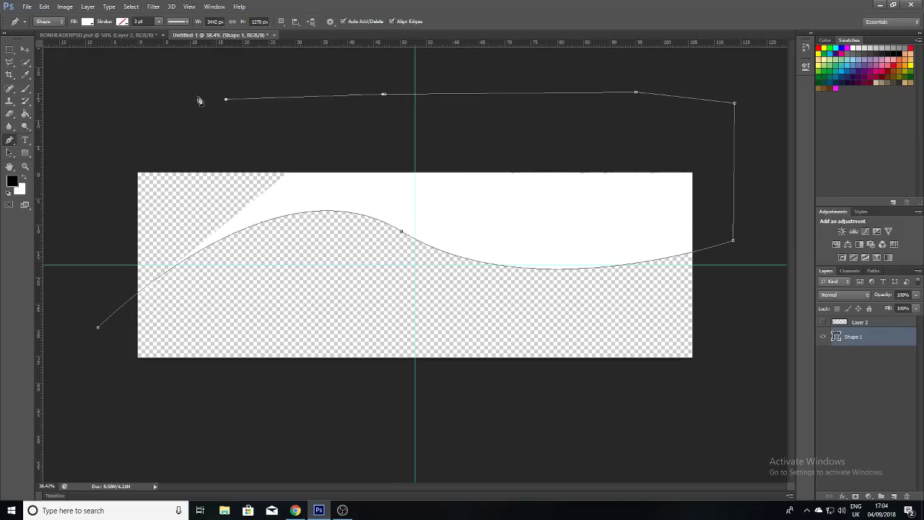
{"action": "left_click", "coordinate": [114, 94]}
{"action": "left_click", "coordinate": [52, 116]}
{"action": "left_click", "coordinate": [59, 215]}
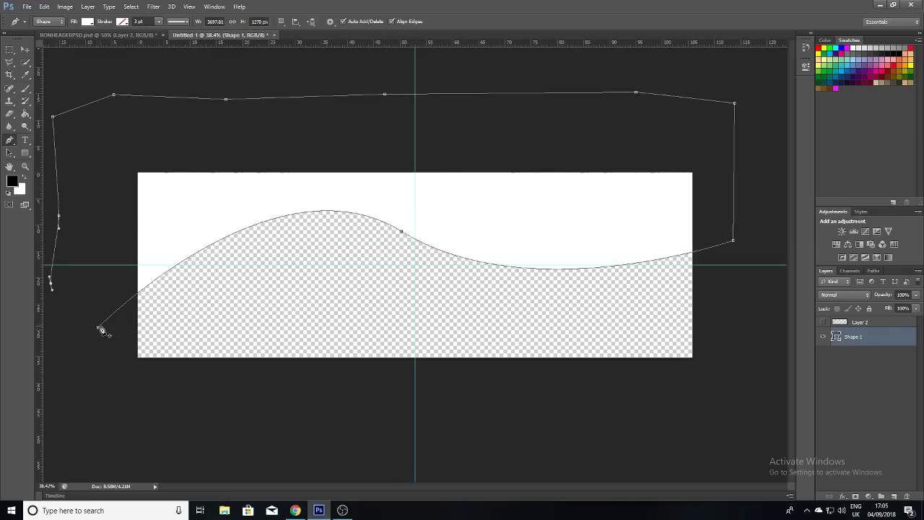
{"action": "left_click", "coordinate": [98, 329]}
Step: Fill the wave shape with blue from the fill swatches
{"action": "left_click", "coordinate": [88, 21]}
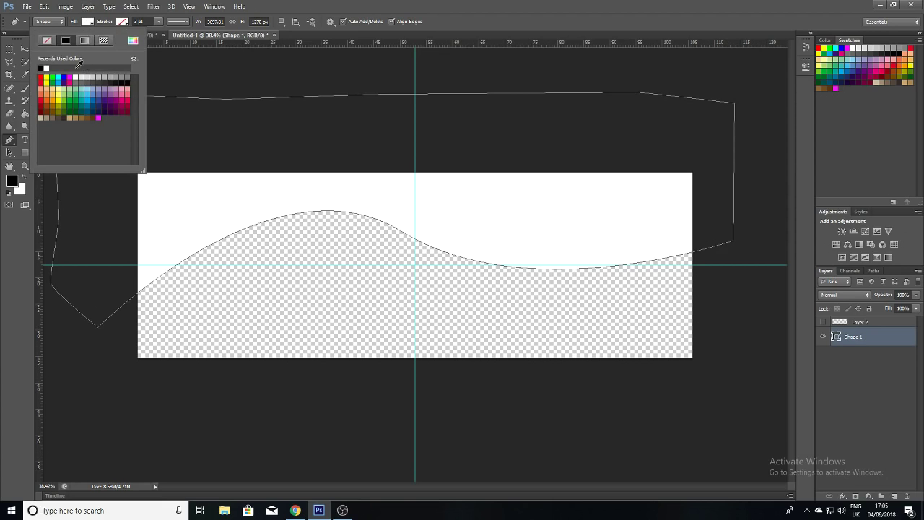
{"action": "left_click", "coordinate": [63, 77]}
{"action": "left_click", "coordinate": [25, 49]}
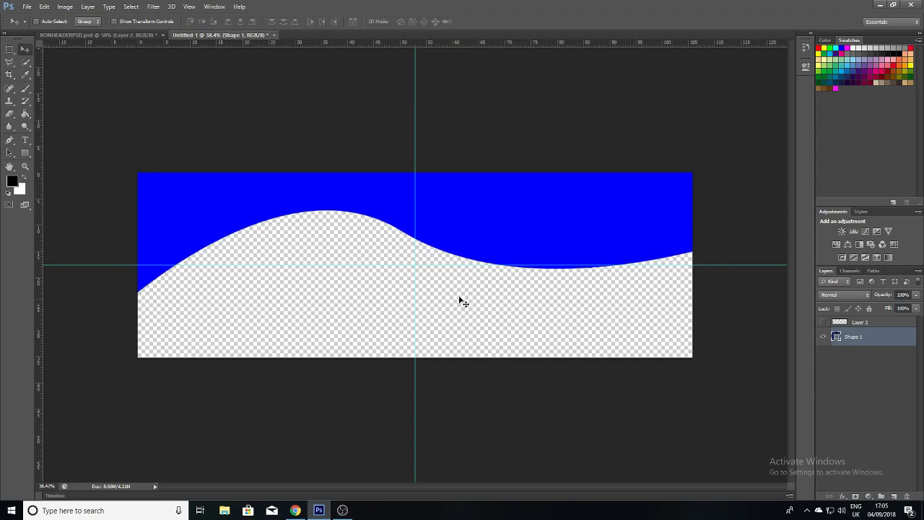
Step: Duplicate Shape 1, nudge the copy up, show Shape 1, and Ctrl-click the copy's thumbnail
{"action": "right_click", "coordinate": [891, 344]}
{"action": "left_click", "coordinate": [818, 180]}
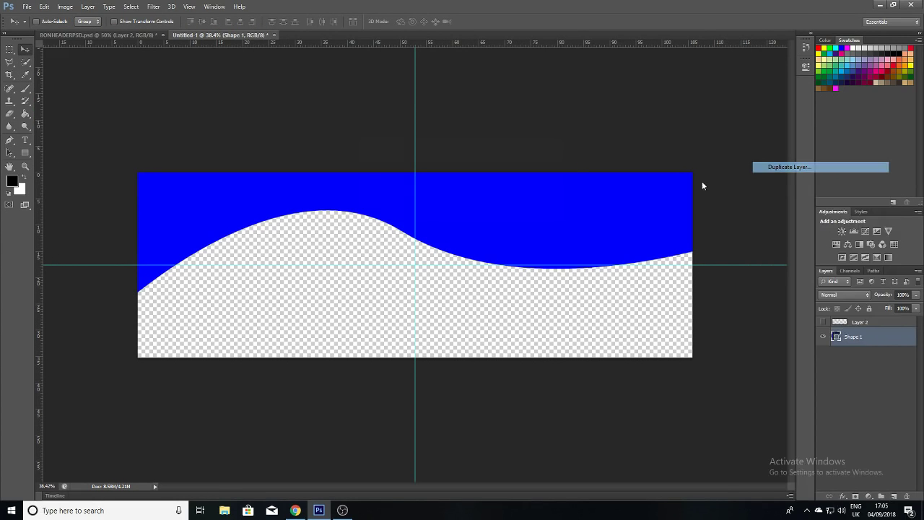
{"action": "left_click", "coordinate": [541, 157]}
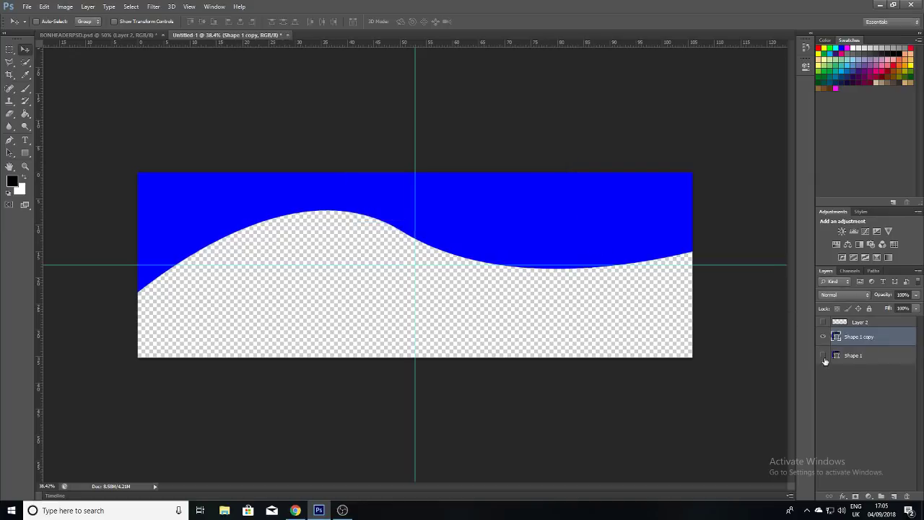
{"action": "key", "text": "shift+Up"}
{"action": "key", "text": "shift+Up"}
{"action": "key", "text": "shift+Up"}
{"action": "key", "text": "shift+Up"}
{"action": "key", "text": "shift+Up"}
{"action": "key", "text": "shift+Up"}
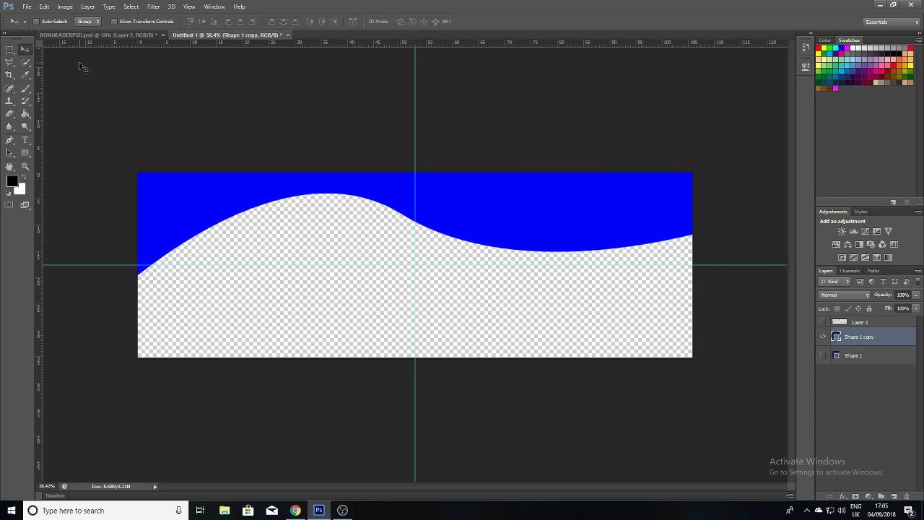
{"action": "left_click", "coordinate": [822, 355]}
{"action": "left_click", "coordinate": [836, 336], "text": "ctrl"}
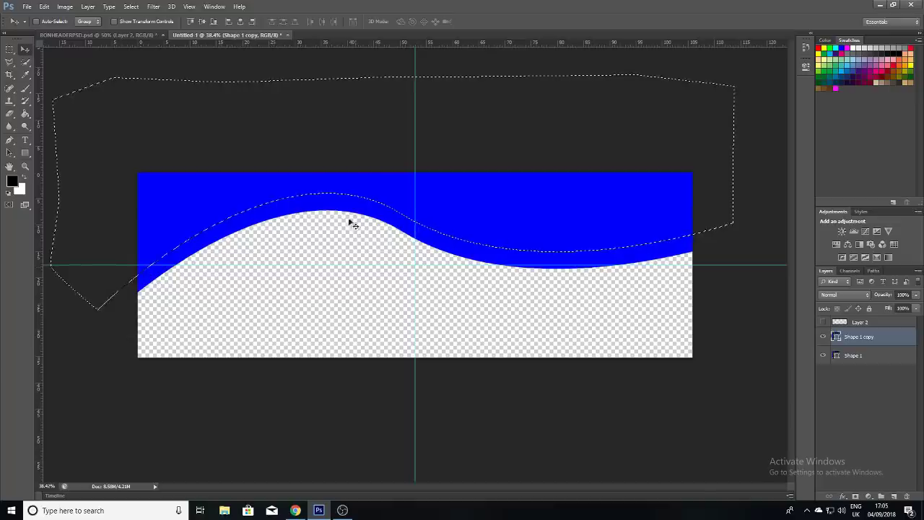
Step: Rasterize the wave copy and set up a white brush at 1753 px
{"action": "key", "text": "b"}
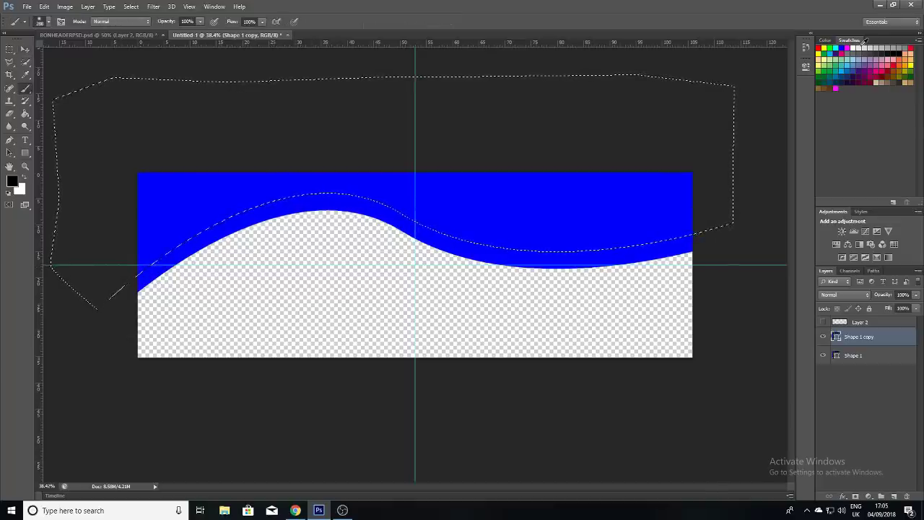
{"action": "left_click", "coordinate": [853, 49]}
{"action": "left_click", "coordinate": [180, 246]}
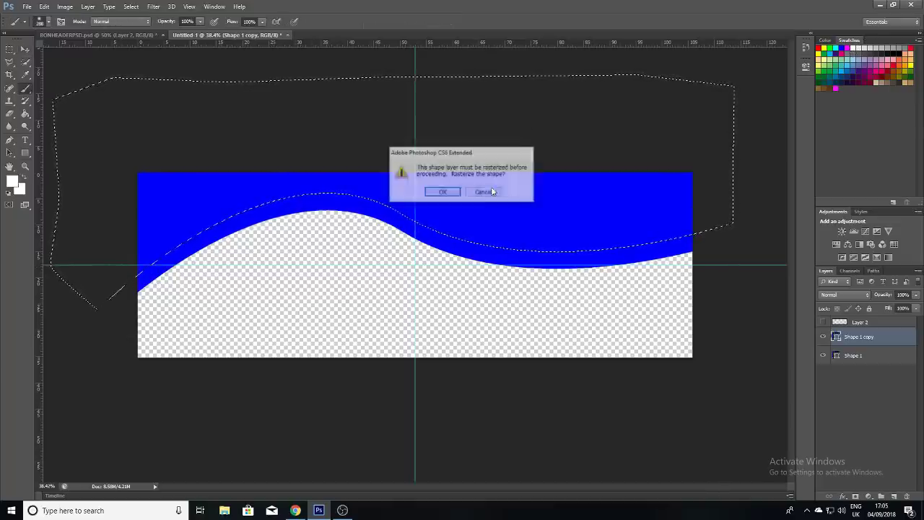
{"action": "left_click", "coordinate": [445, 191]}
{"action": "right_click", "coordinate": [471, 354]}
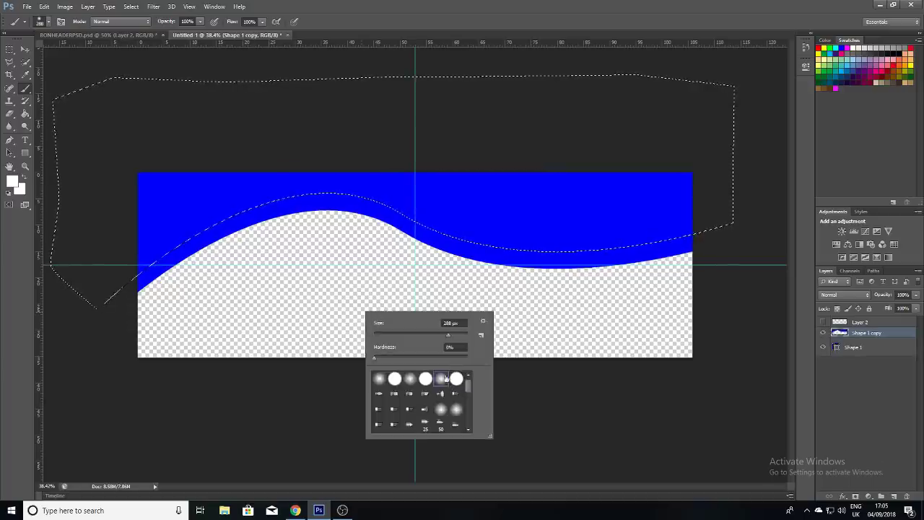
{"action": "left_click_drag", "start_coordinate": [404, 334], "coordinate": [463, 334]}
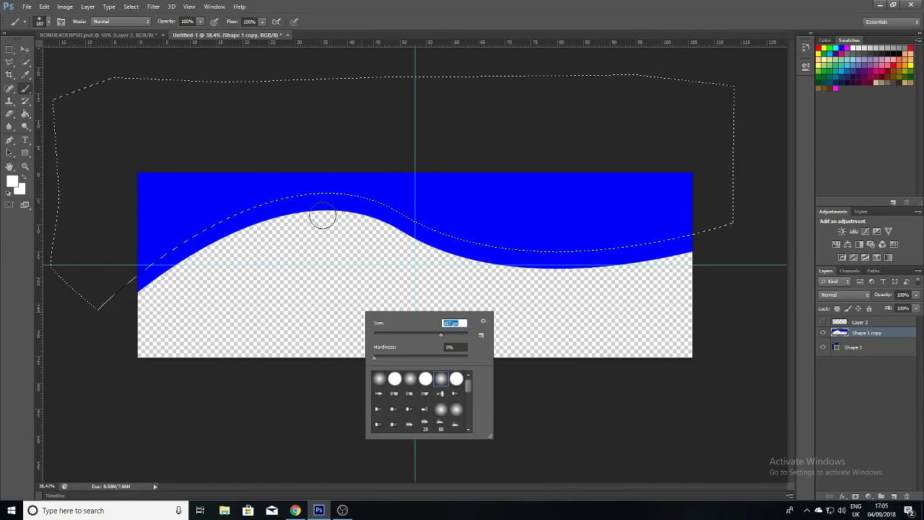
{"action": "left_click", "coordinate": [453, 334]}
{"action": "left_click", "coordinate": [460, 334]}
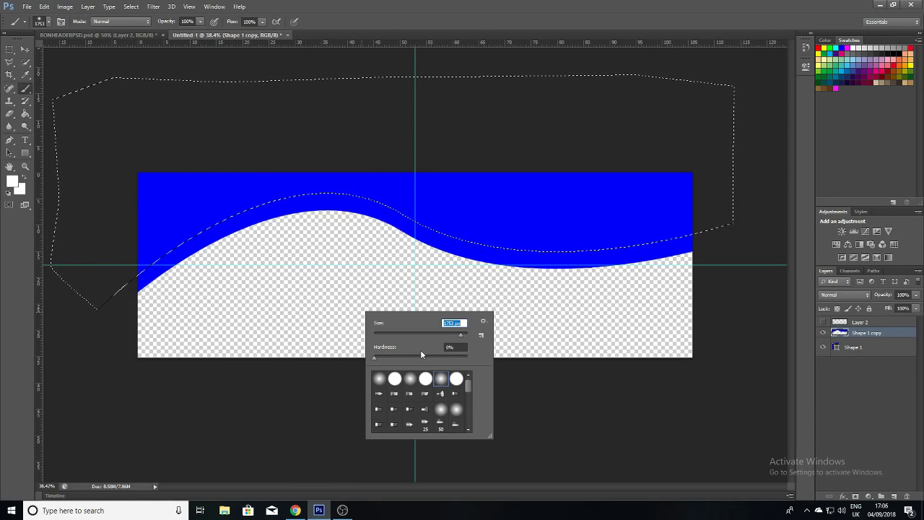
{"action": "left_click", "coordinate": [245, 353]}
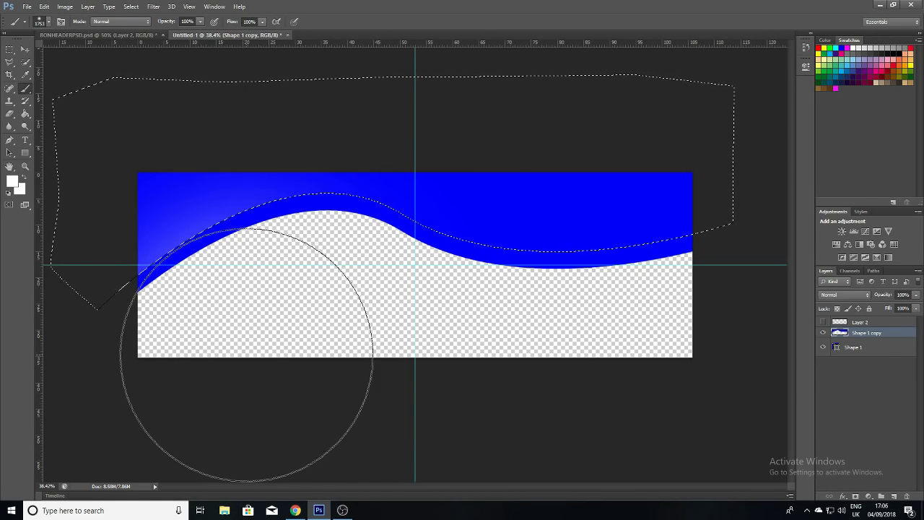
Step: Paint soft white along the top of the blue wave, then merge the visible wave layers
{"action": "left_click", "coordinate": [276, 339]}
{"action": "mouse_move", "coordinate": [275, 339]}
{"action": "left_mouse_down"}
{"action": "mouse_move", "coordinate": [316, 309]}
{"action": "mouse_move", "coordinate": [350, 309]}
{"action": "mouse_move", "coordinate": [392, 394]}
{"action": "mouse_move", "coordinate": [468, 372]}
{"action": "mouse_move", "coordinate": [515, 443]}
{"action": "mouse_move", "coordinate": [639, 392]}
{"action": "mouse_move", "coordinate": [313, 465]}
{"action": "left_mouse_up"}
{"action": "left_click", "coordinate": [25, 166]}
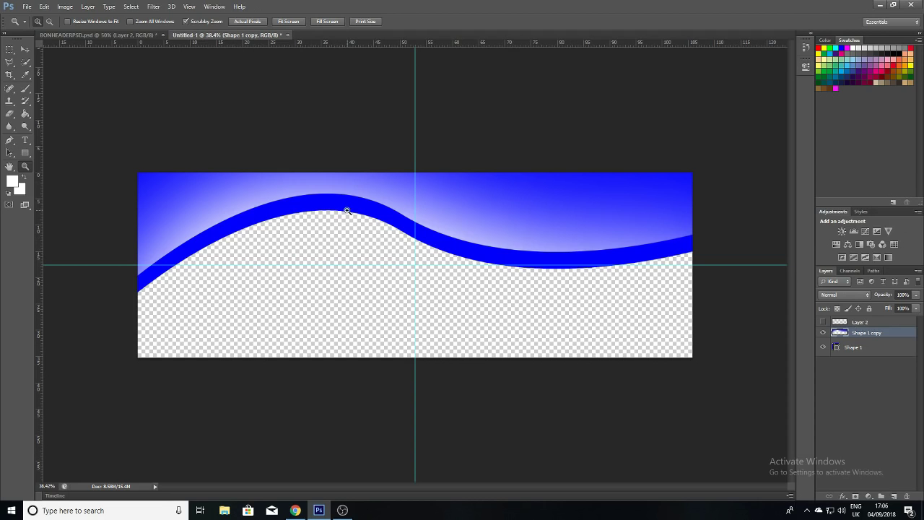
{"action": "right_click", "coordinate": [846, 344]}
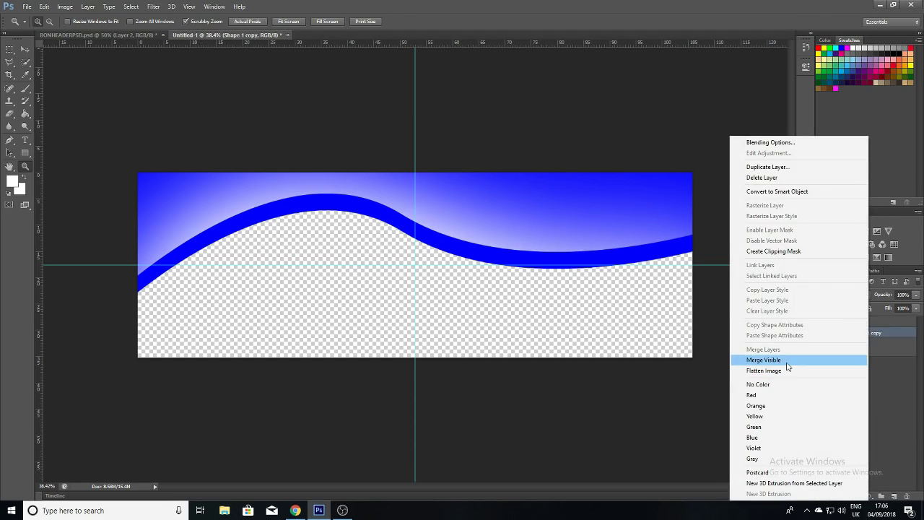
{"action": "left_click", "coordinate": [757, 360]}
{"action": "left_click", "coordinate": [24, 51]}
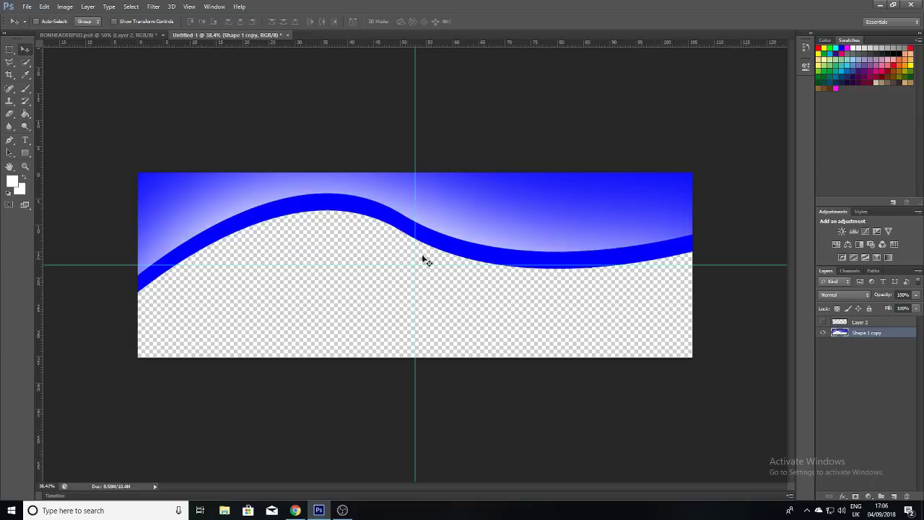
Step: Nudge the blue wave up and add a new empty layer above it
{"action": "key", "text": "shift+Up"}
{"action": "key", "text": "shift+Up"}
{"action": "key", "text": "shift+Up"}
{"action": "key", "text": "shift+Up"}
{"action": "key", "text": "shift+Up"}
{"action": "key", "text": "shift+Up"}
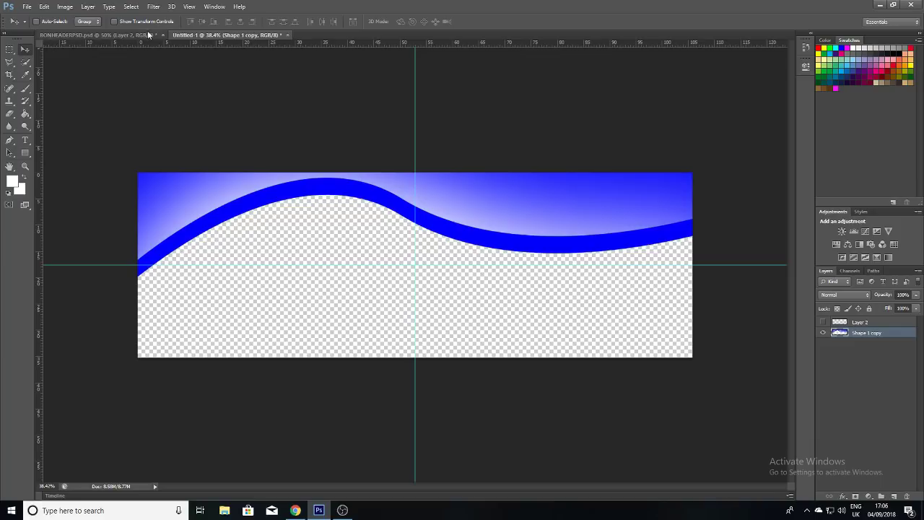
{"action": "left_click", "coordinate": [893, 496]}
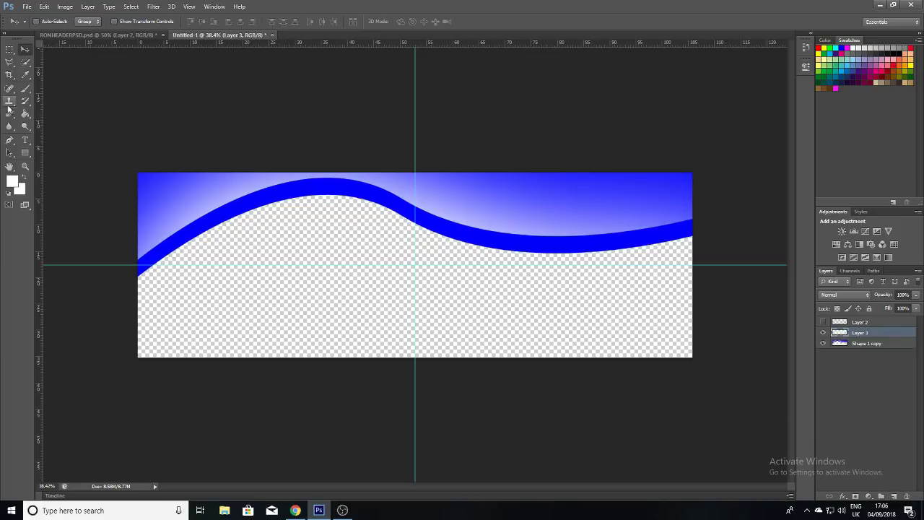
{"action": "left_click", "coordinate": [11, 140]}
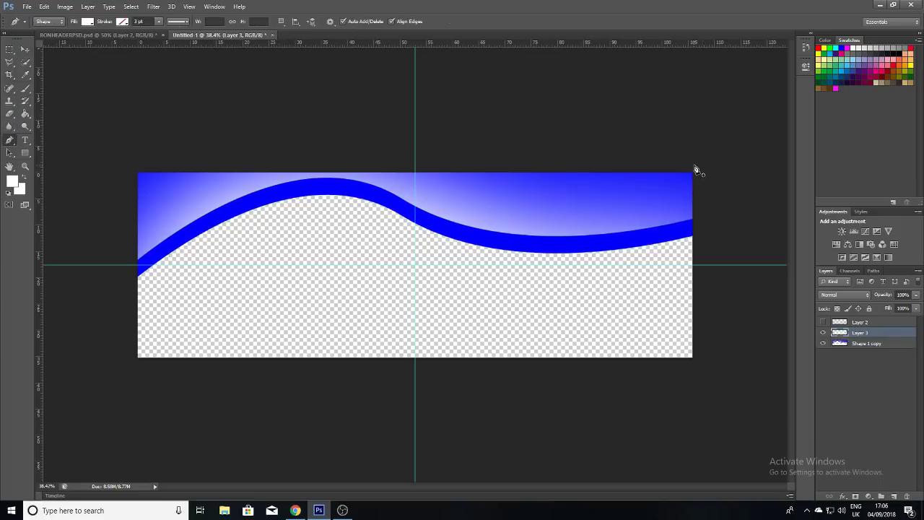
Step: Start the white shape at the top right, curving into a deep valley under the wave
{"action": "left_click", "coordinate": [687, 160]}
{"action": "mouse_move", "coordinate": [415, 273]}
{"action": "left_mouse_down"}
{"action": "mouse_move", "coordinate": [731, 232]}
{"action": "mouse_move", "coordinate": [246, 156]}
{"action": "left_mouse_up"}
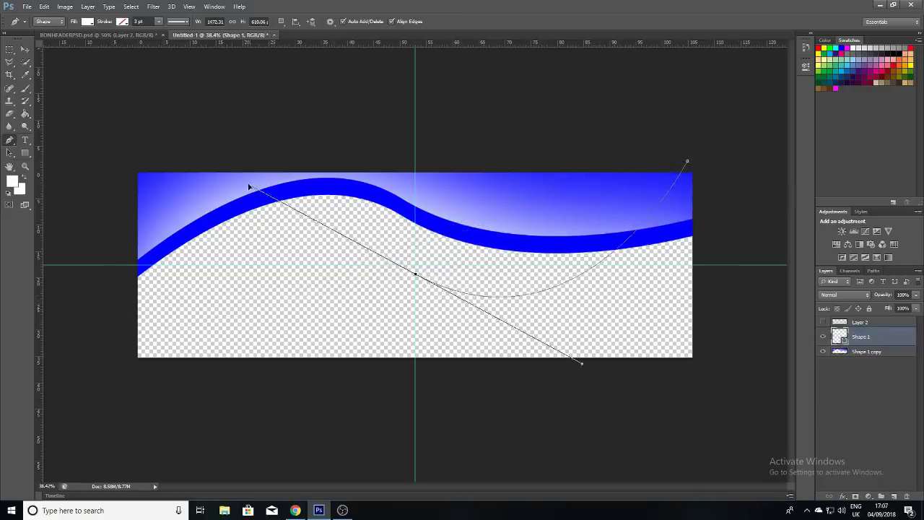
{"action": "mouse_move", "coordinate": [246, 156]}
{"action": "left_mouse_down"}
{"action": "mouse_move", "coordinate": [305, 114]}
{"action": "mouse_move", "coordinate": [442, 104]}
{"action": "mouse_move", "coordinate": [532, 85]}
{"action": "mouse_move", "coordinate": [613, 29]}
{"action": "mouse_move", "coordinate": [693, 22]}
{"action": "left_mouse_up"}
{"action": "key", "text": "Delete"}
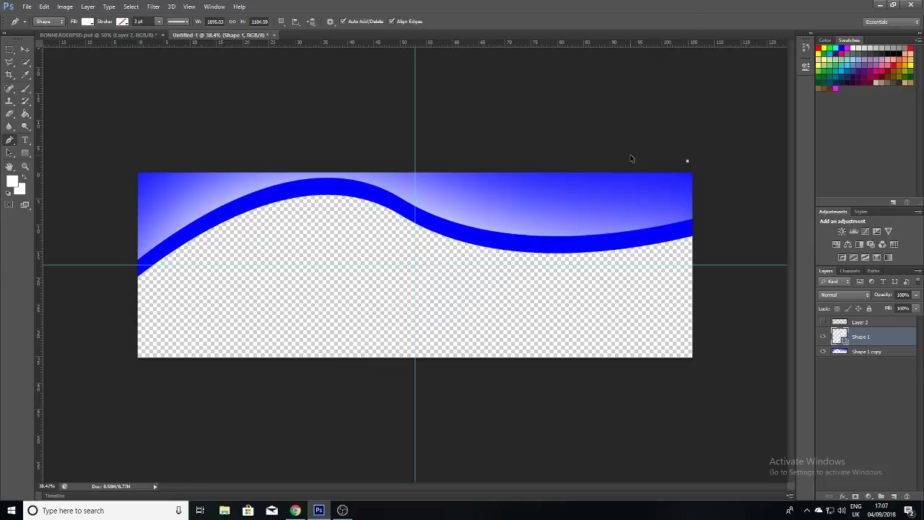
{"action": "mouse_move", "coordinate": [372, 284]}
{"action": "left_mouse_down"}
{"action": "mouse_move", "coordinate": [344, 207]}
{"action": "mouse_move", "coordinate": [158, 209]}
{"action": "left_mouse_up"}
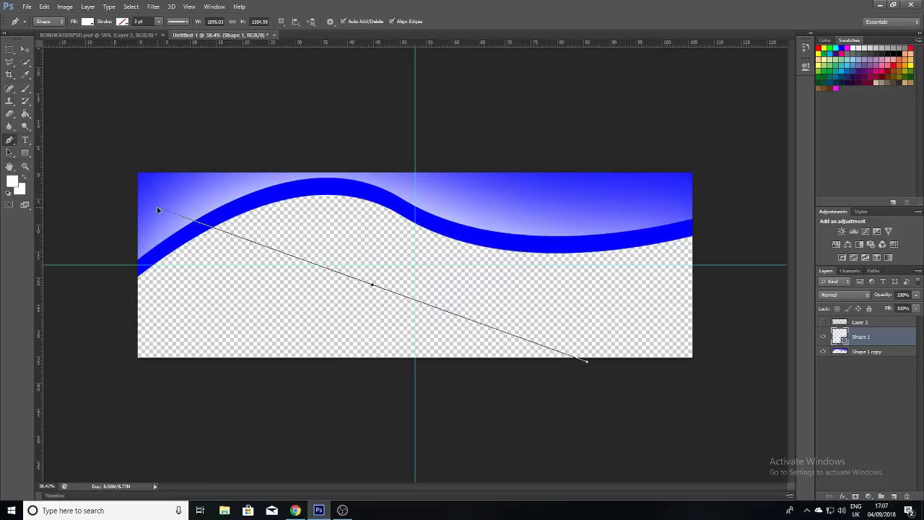
{"action": "key", "text": "Delete"}
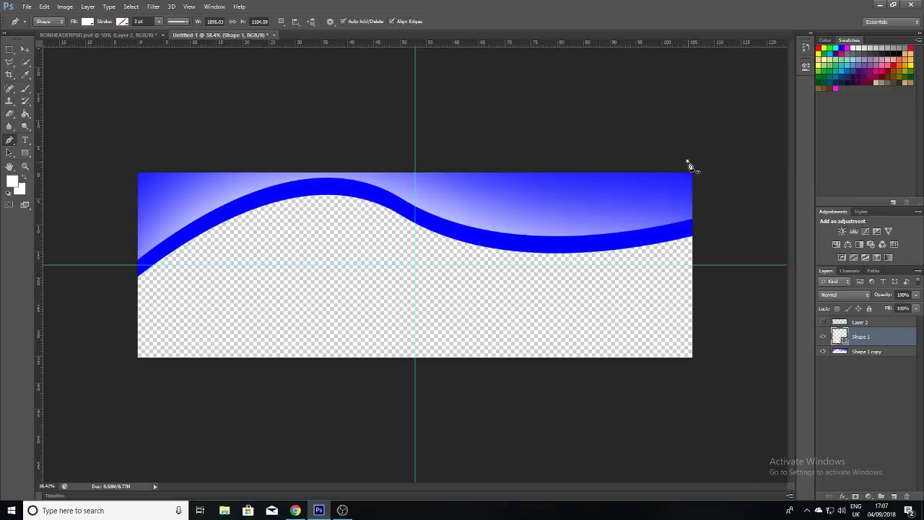
{"action": "left_click_drag", "start_coordinate": [322, 258], "coordinate": [227, 88]}
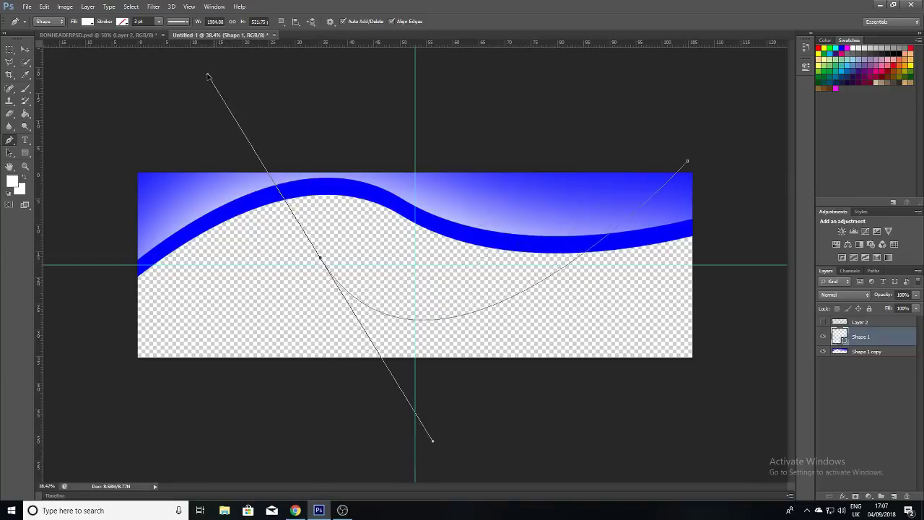
{"action": "left_click_drag", "start_coordinate": [227, 88], "coordinate": [194, 63]}
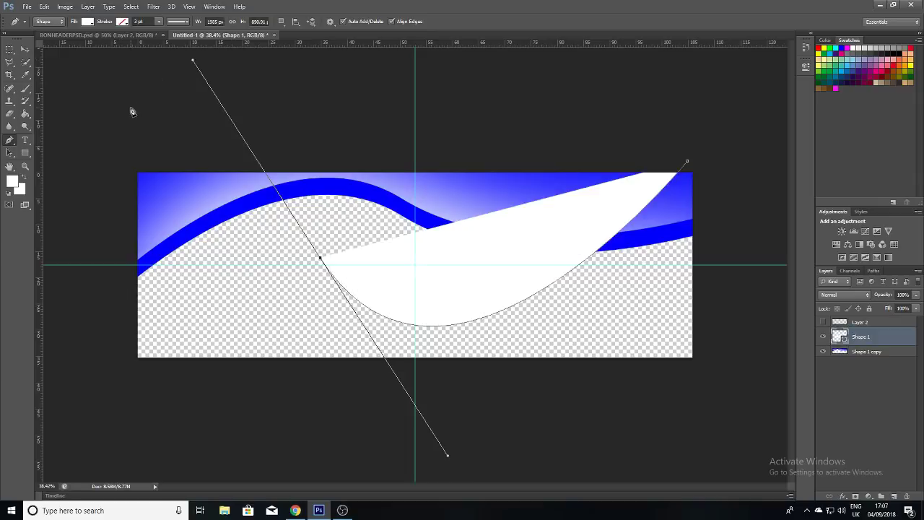
Step: Trace the white shape around the banner's left side, bottom and right side, closing it
{"action": "left_click", "coordinate": [85, 121]}
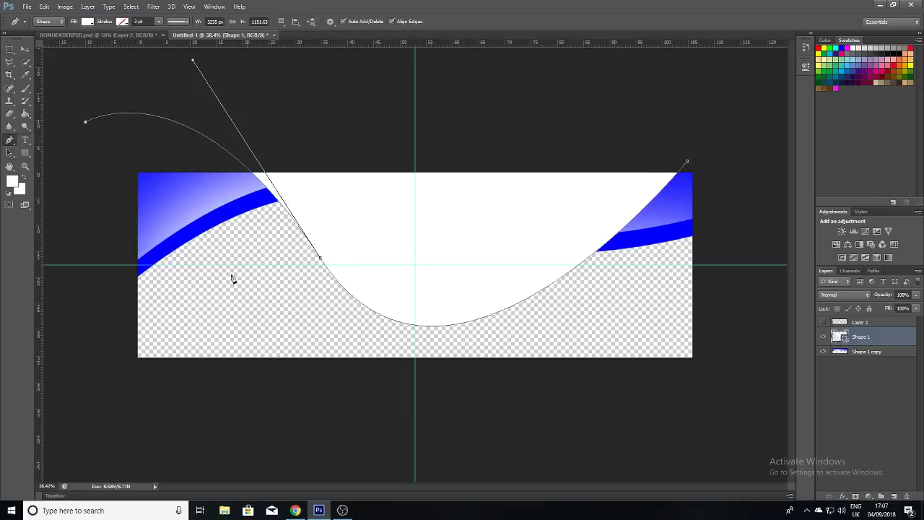
{"action": "left_click", "coordinate": [60, 383]}
{"action": "left_click", "coordinate": [98, 431]}
{"action": "left_click", "coordinate": [216, 440]}
{"action": "left_click", "coordinate": [389, 444]}
{"action": "left_click", "coordinate": [581, 455]}
{"action": "left_click_drag", "start_coordinate": [702, 449], "coordinate": [723, 448]}
{"action": "left_click", "coordinate": [746, 398]}
{"action": "left_click", "coordinate": [763, 257]}
{"action": "left_click", "coordinate": [763, 185]}
{"action": "left_click", "coordinate": [736, 146]}
{"action": "left_click", "coordinate": [687, 161]}
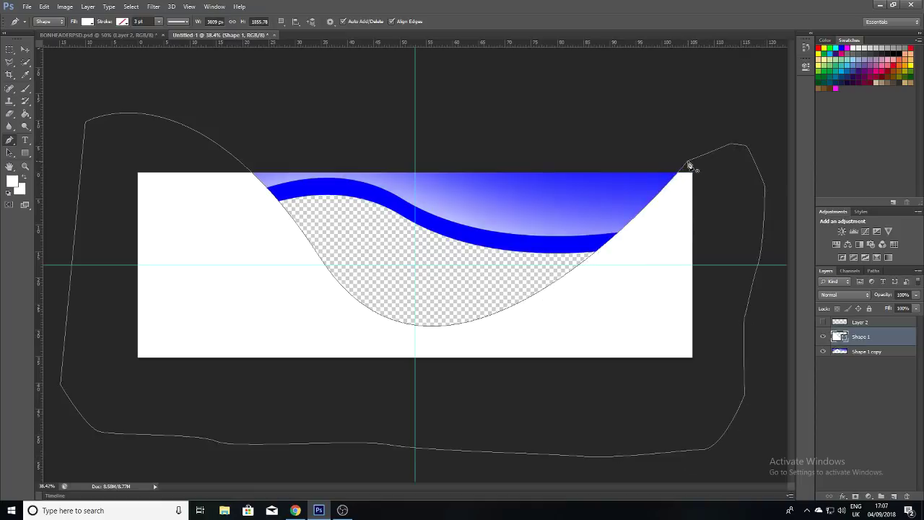
{"action": "left_click", "coordinate": [856, 351]}
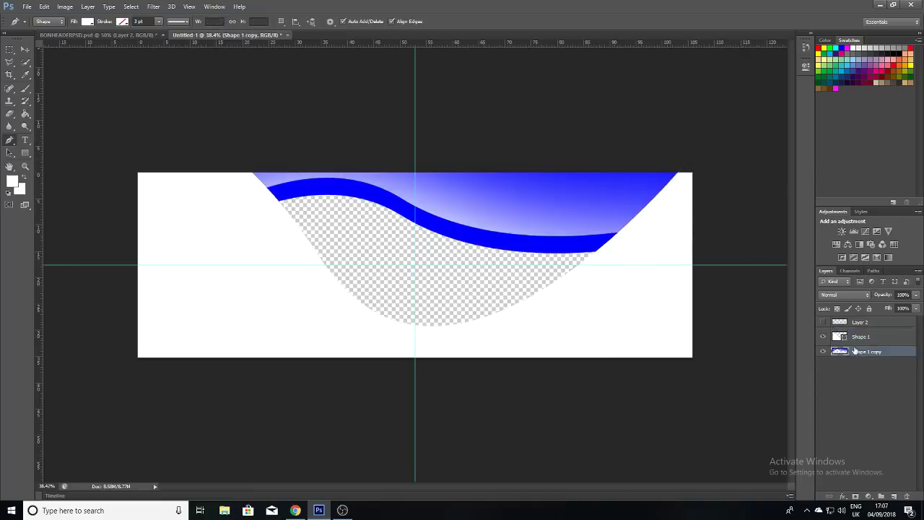
{"action": "left_click", "coordinate": [855, 345]}
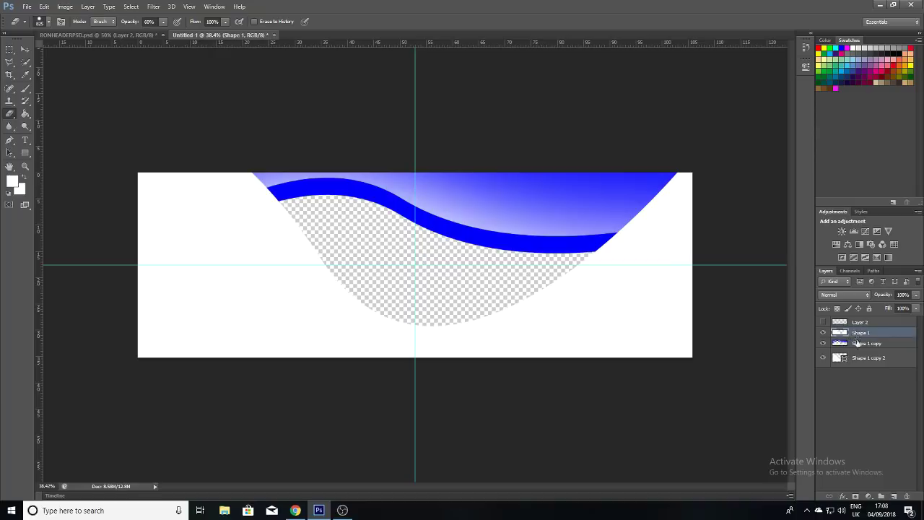
Step: Delete the extra Shape 1 copy 2 layer
{"action": "left_click", "coordinate": [865, 361]}
{"action": "right_click", "coordinate": [865, 361]}
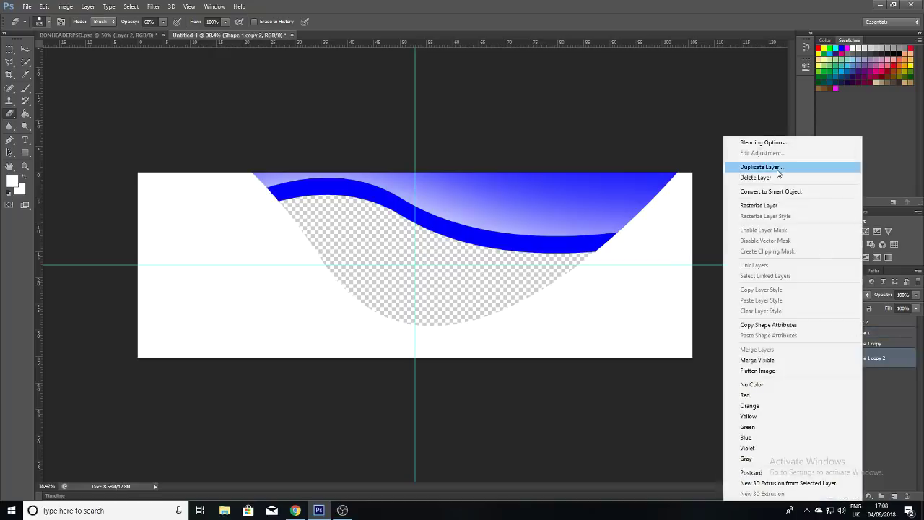
{"action": "left_click", "coordinate": [774, 177]}
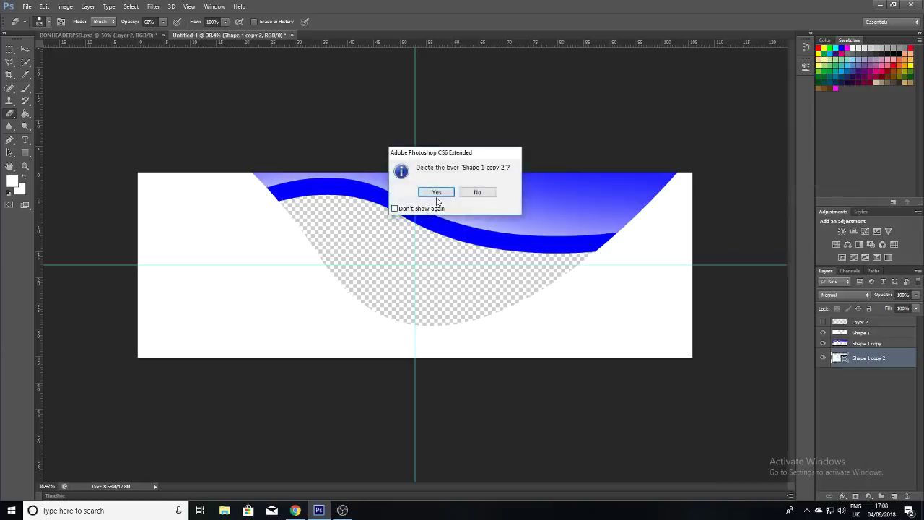
{"action": "left_click", "coordinate": [437, 193]}
Step: Duplicate the white Shape 1 layer into a new Shape 1 copy 2
{"action": "left_click", "coordinate": [899, 337]}
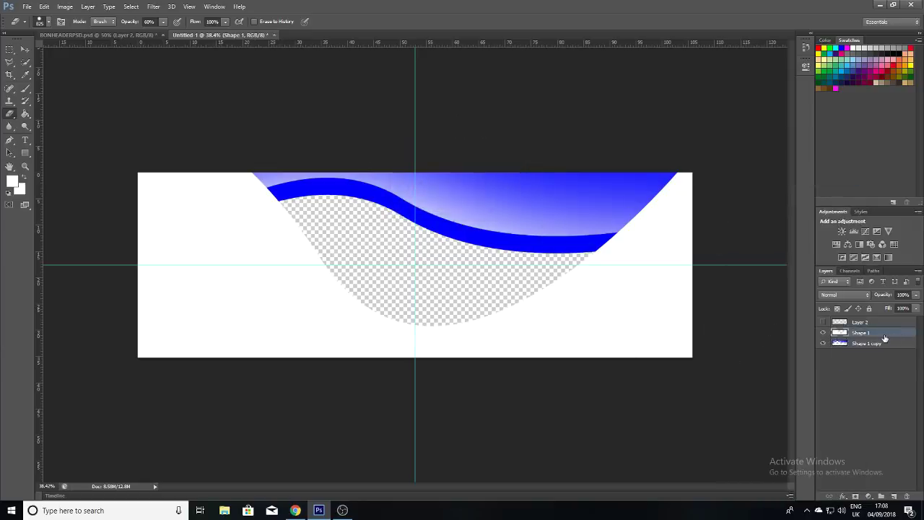
{"action": "right_click", "coordinate": [884, 334]}
{"action": "left_click", "coordinate": [787, 166]}
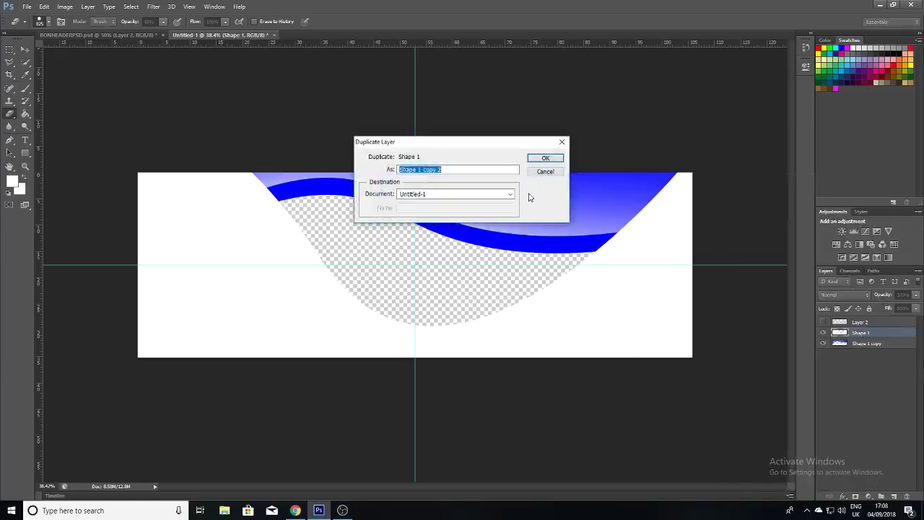
{"action": "left_click", "coordinate": [545, 157]}
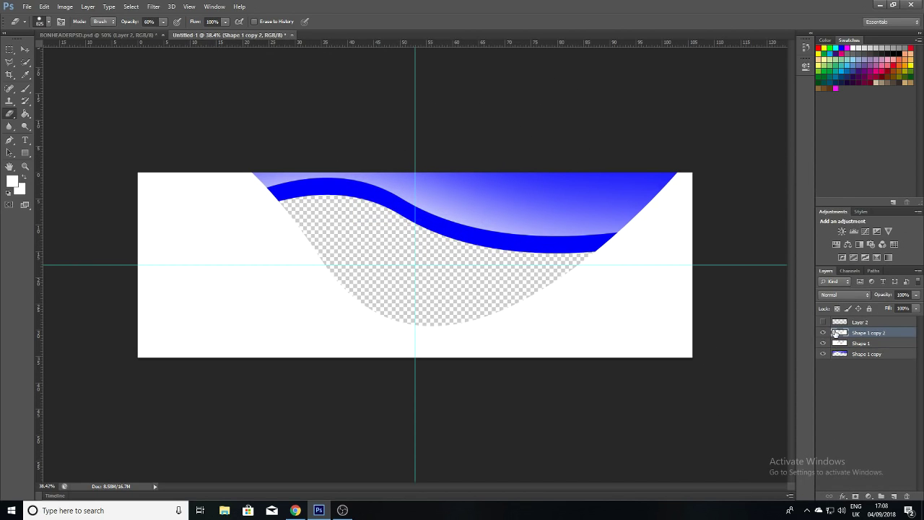
{"action": "left_click", "coordinate": [23, 48]}
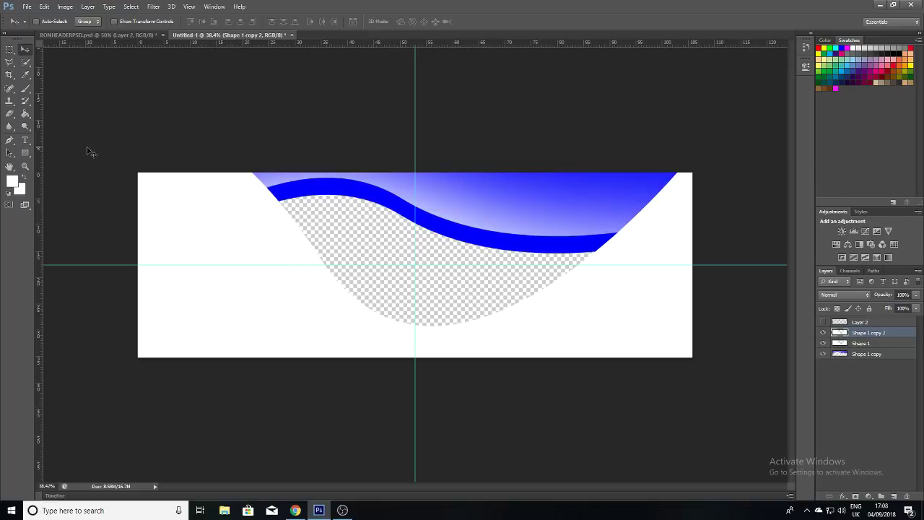
Step: Load Shape 1 copy 2's outline as a selection and nudge it down twice and right once
{"action": "left_click", "coordinate": [837, 333], "text": "ctrl"}
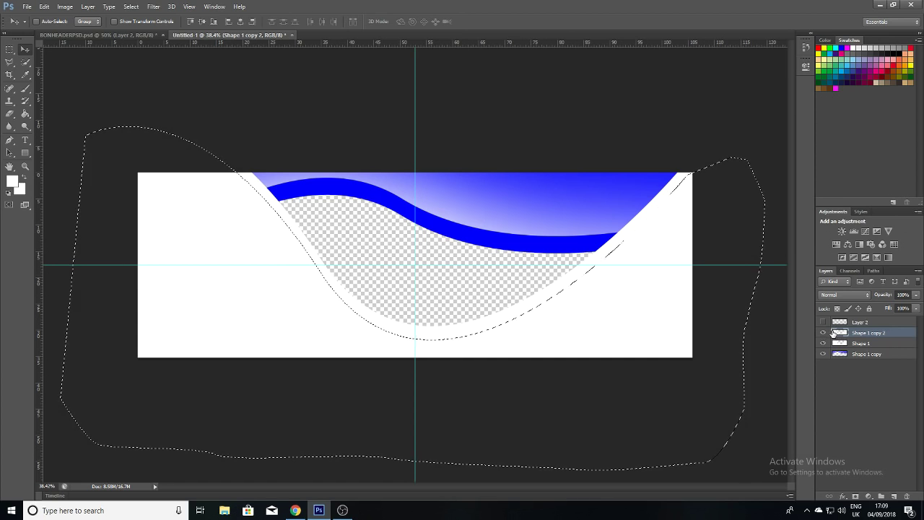
{"action": "key", "text": "shift+Down"}
{"action": "key", "text": "shift+Down"}
{"action": "key", "text": "shift+Down"}
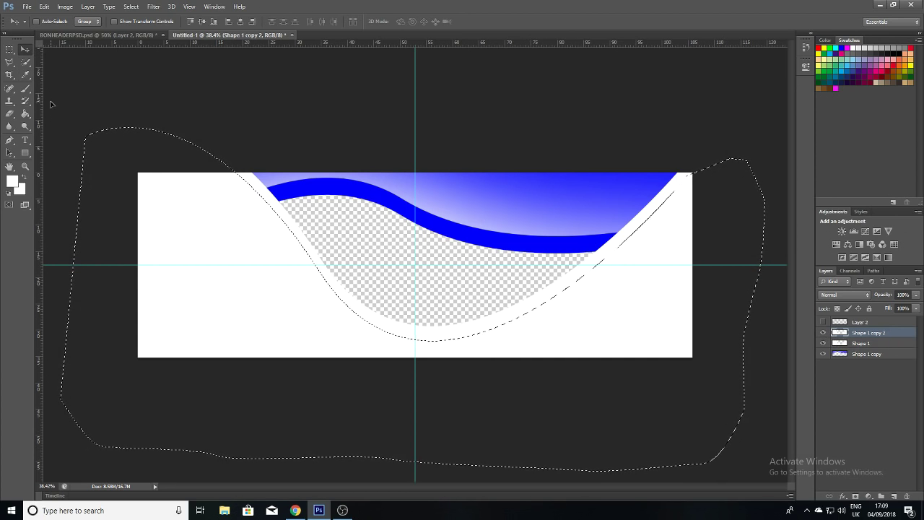
{"action": "key", "text": "shift+Down"}
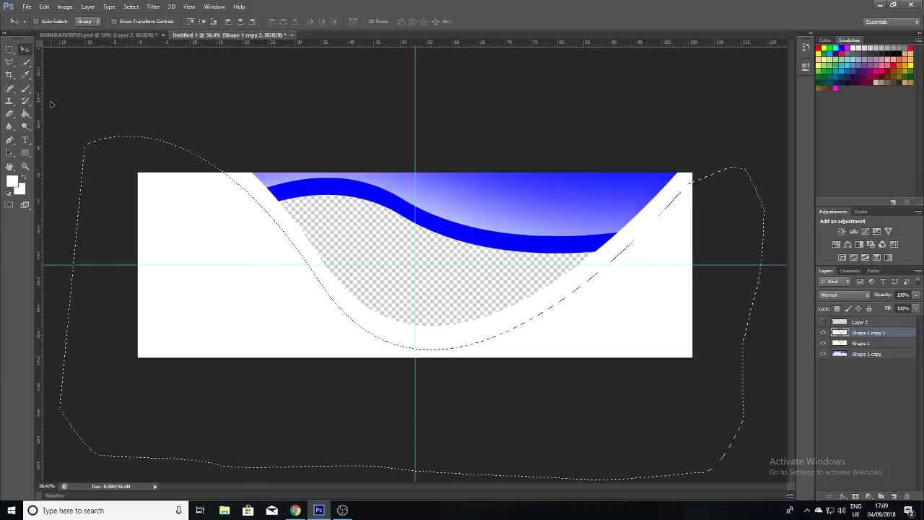
{"action": "key", "text": "shift+Right"}
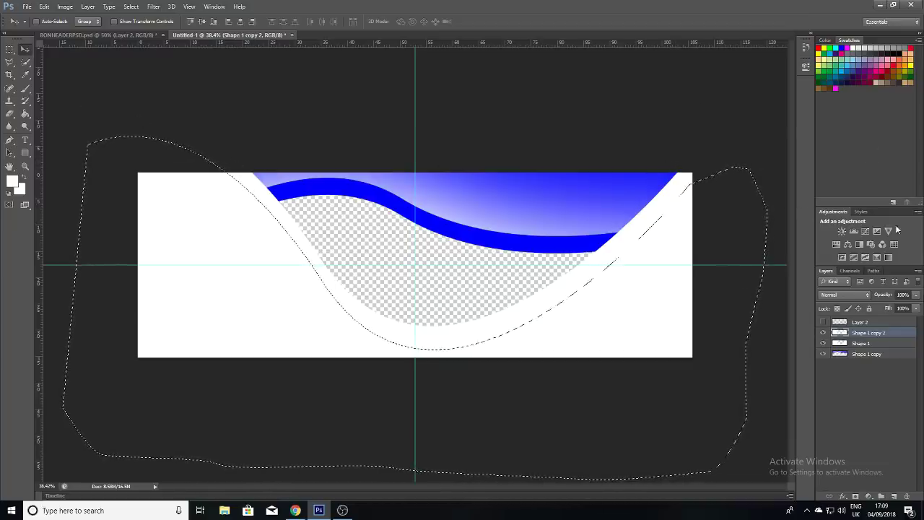
{"action": "left_click", "coordinate": [25, 89]}
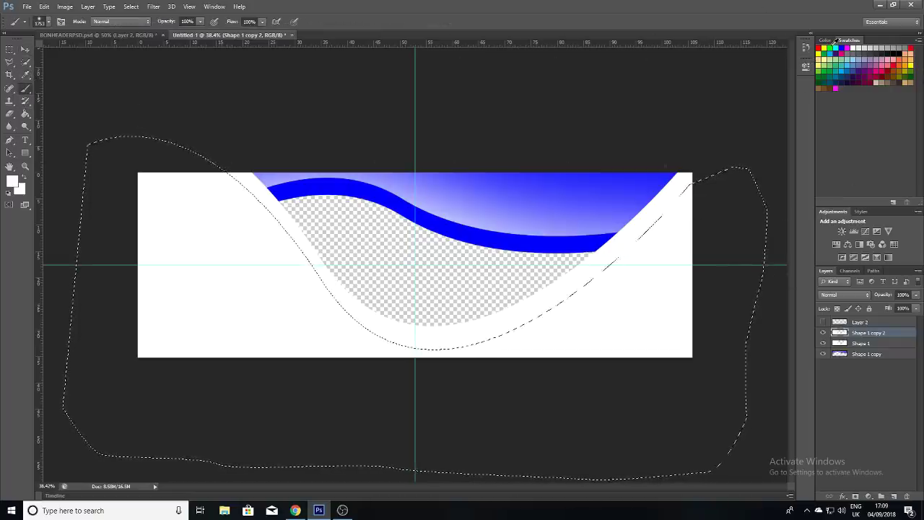
Step: Paint soft cyan across the banner's lower left and lower areas
{"action": "left_click", "coordinate": [835, 47]}
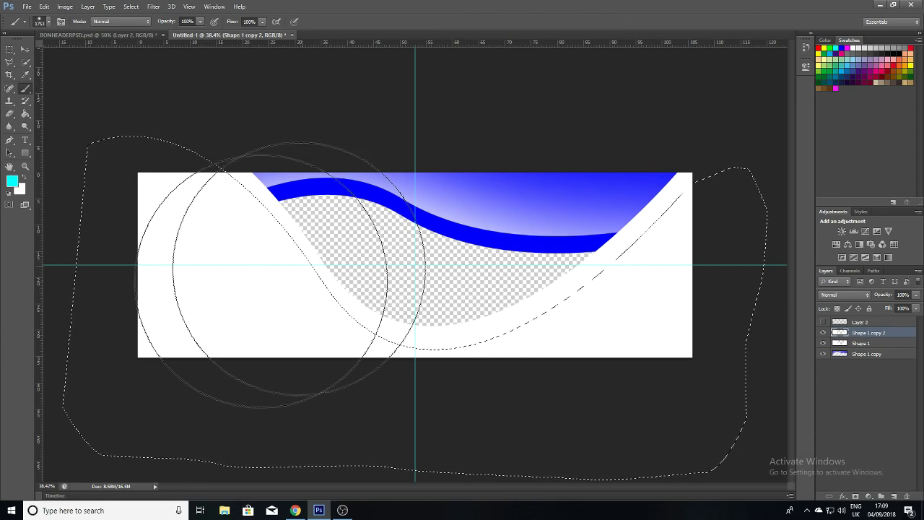
{"action": "left_click", "coordinate": [152, 297]}
{"action": "right_click", "coordinate": [152, 300]}
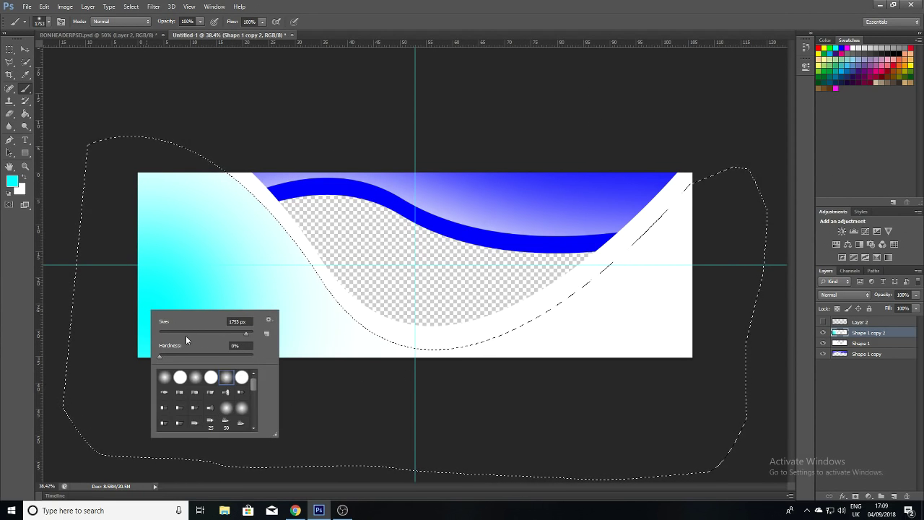
{"action": "left_click", "coordinate": [173, 318]}
{"action": "mouse_move", "coordinate": [222, 356]}
{"action": "left_mouse_down"}
{"action": "mouse_move", "coordinate": [594, 444]}
{"action": "mouse_move", "coordinate": [612, 466]}
{"action": "left_mouse_up"}
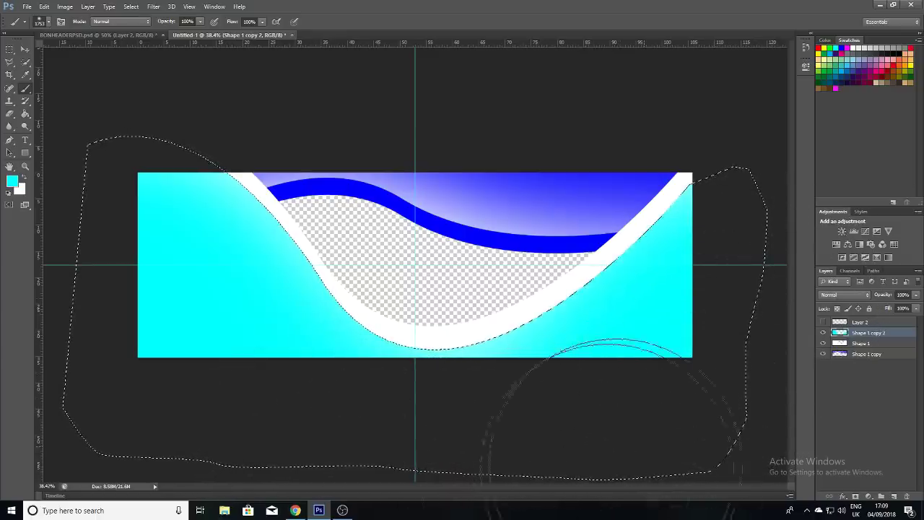
{"action": "left_click_drag", "start_coordinate": [124, 412], "coordinate": [185, 310]}
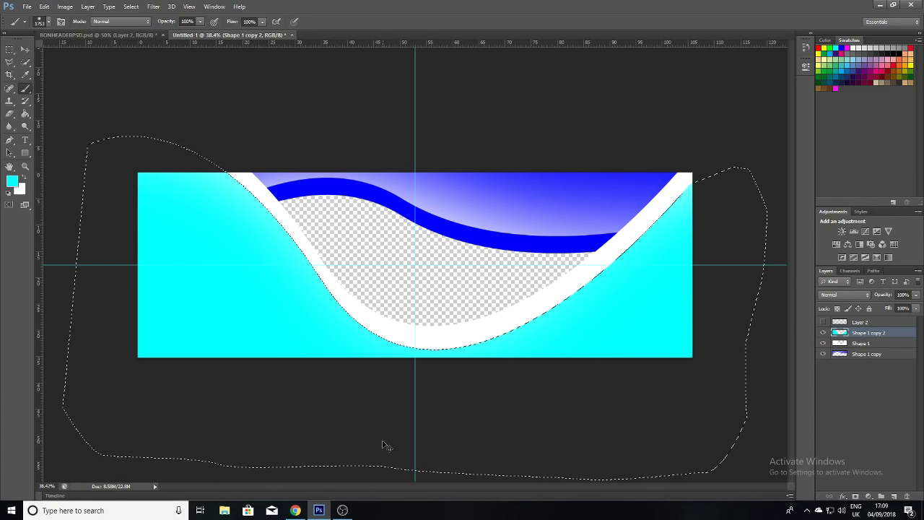
Step: Invert the selection, tint the white band along the lower curve pale cyan, then view BONHEADERPSD
{"action": "left_click", "coordinate": [10, 49]}
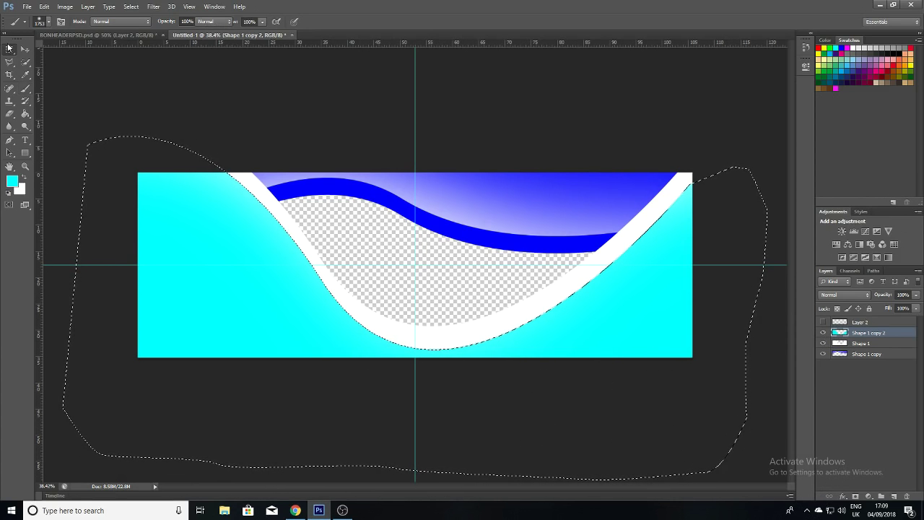
{"action": "right_click", "coordinate": [200, 254]}
{"action": "left_click", "coordinate": [235, 266]}
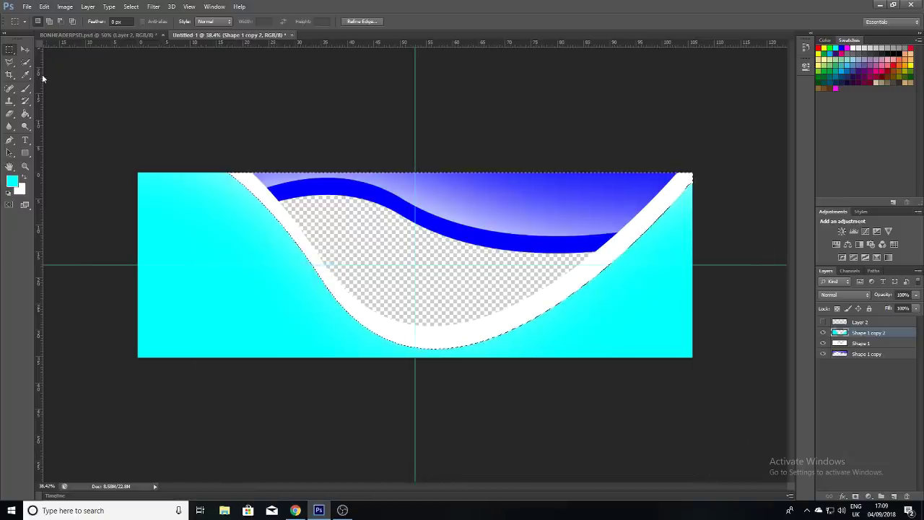
{"action": "left_click", "coordinate": [25, 88]}
{"action": "left_click_drag", "start_coordinate": [163, 299], "coordinate": [175, 392]}
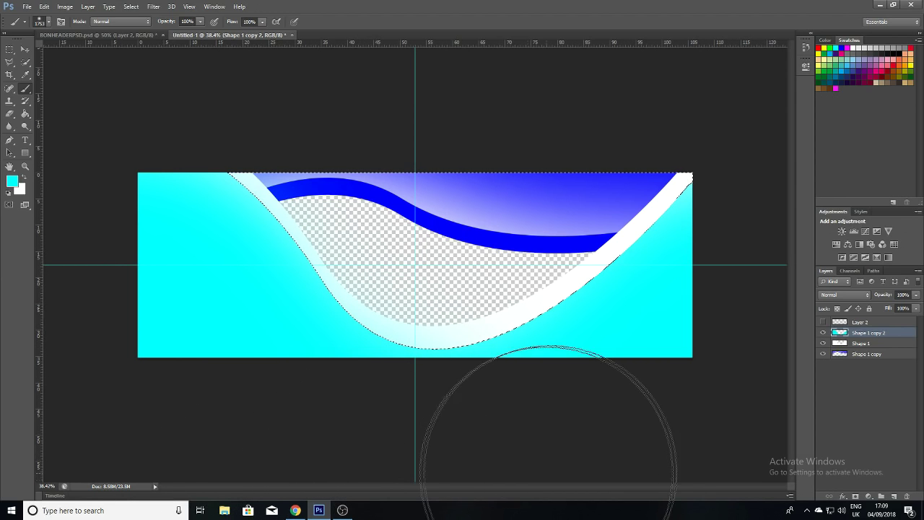
{"action": "left_click_drag", "start_coordinate": [547, 463], "coordinate": [785, 315]}
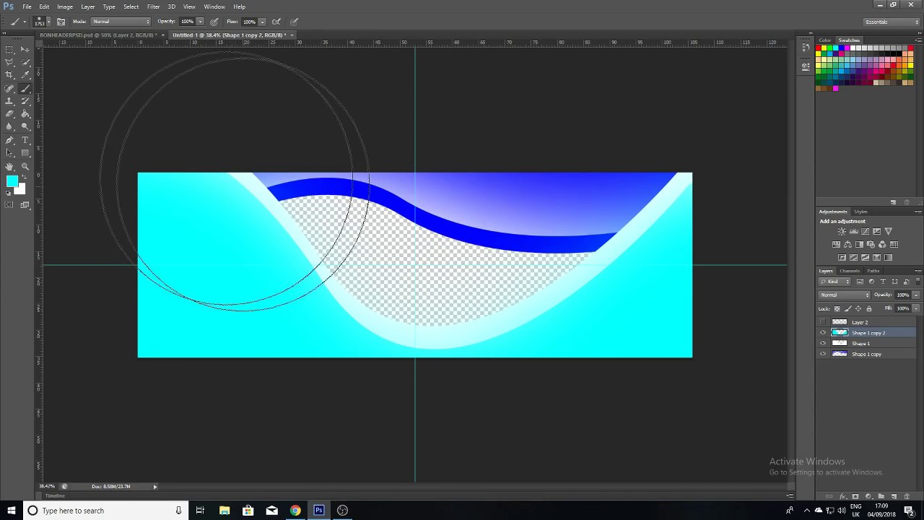
{"action": "left_click", "coordinate": [83, 34]}
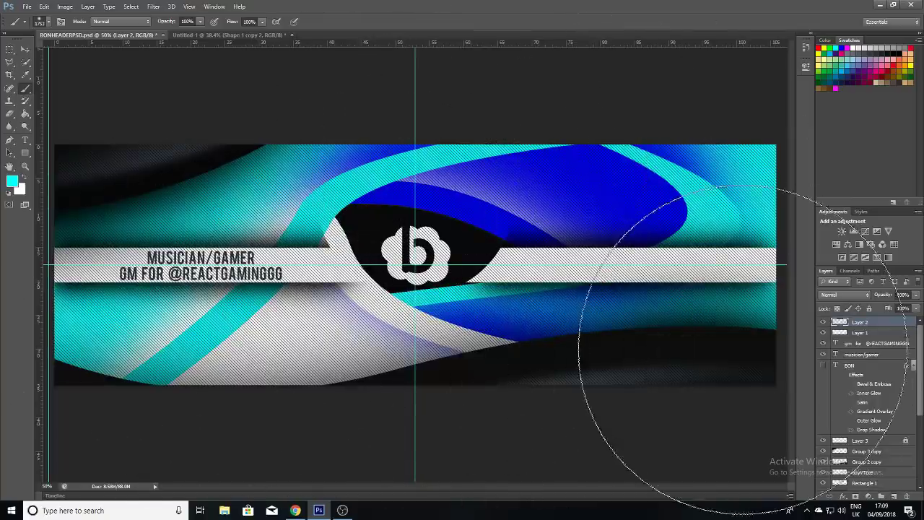
Step: Switch from the BONHEADERPSD reference back to the Untitled-1 document
{"action": "left_click", "coordinate": [260, 35]}
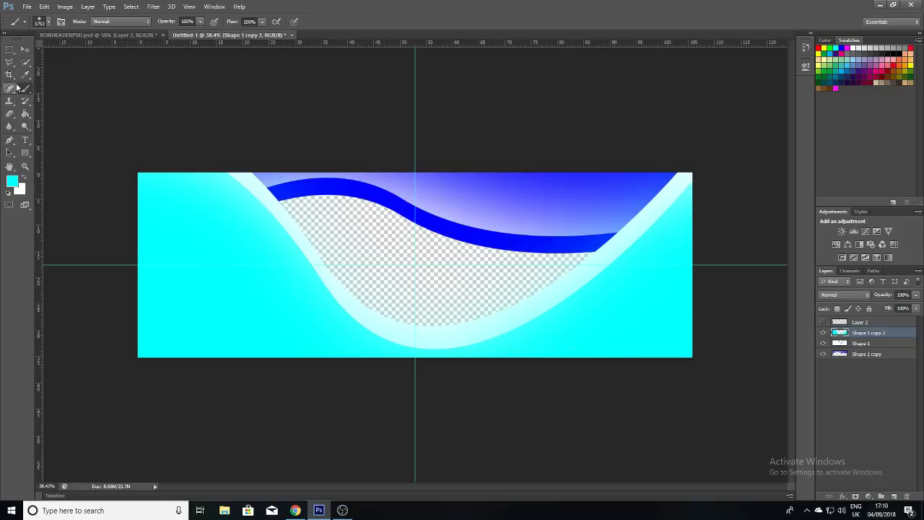
Step: Hide Shape 1 copy, merge the visible layers into the cyan wave, then show Shape 1 copy again
{"action": "left_click", "coordinate": [9, 139]}
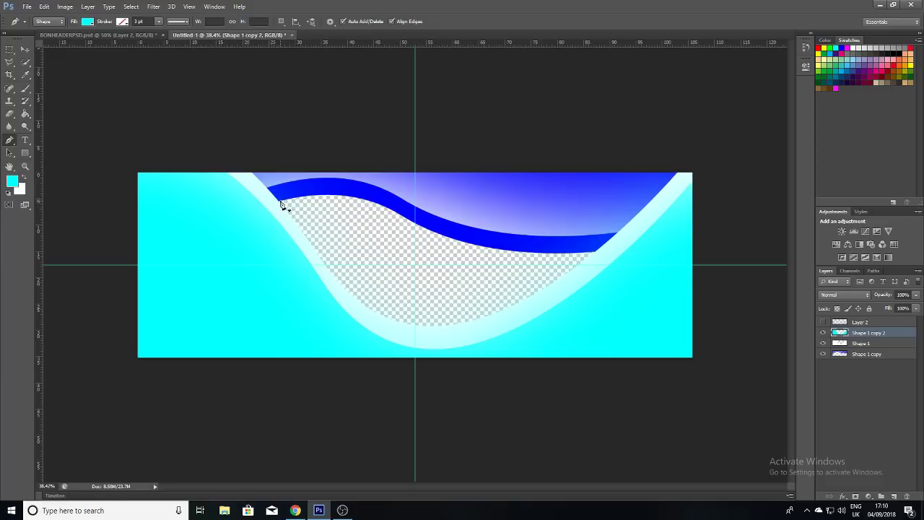
{"action": "left_click", "coordinate": [25, 48]}
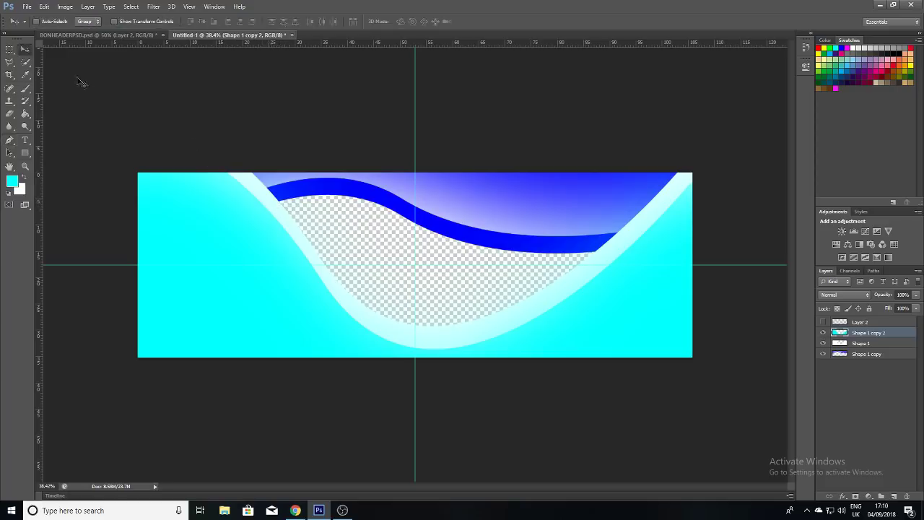
{"action": "left_click", "coordinate": [824, 343]}
{"action": "left_click", "coordinate": [823, 344]}
{"action": "left_click", "coordinate": [821, 353]}
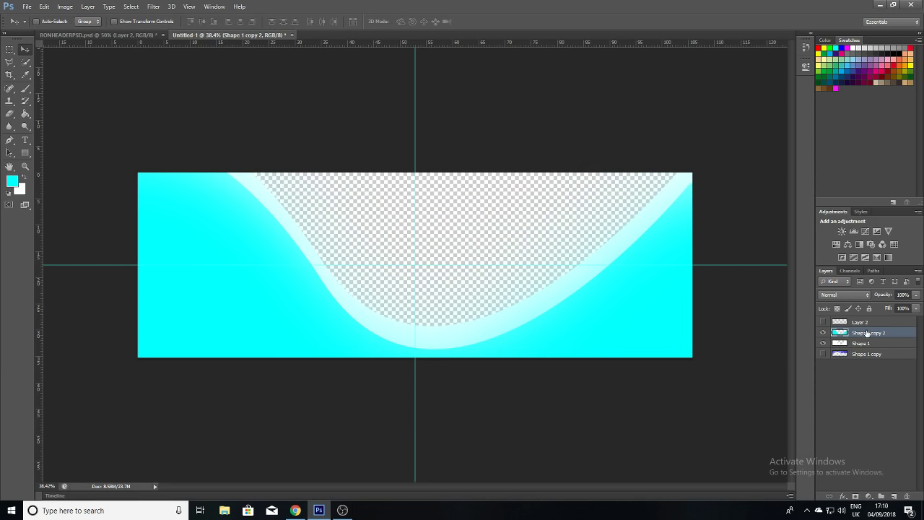
{"action": "right_click", "coordinate": [866, 334]}
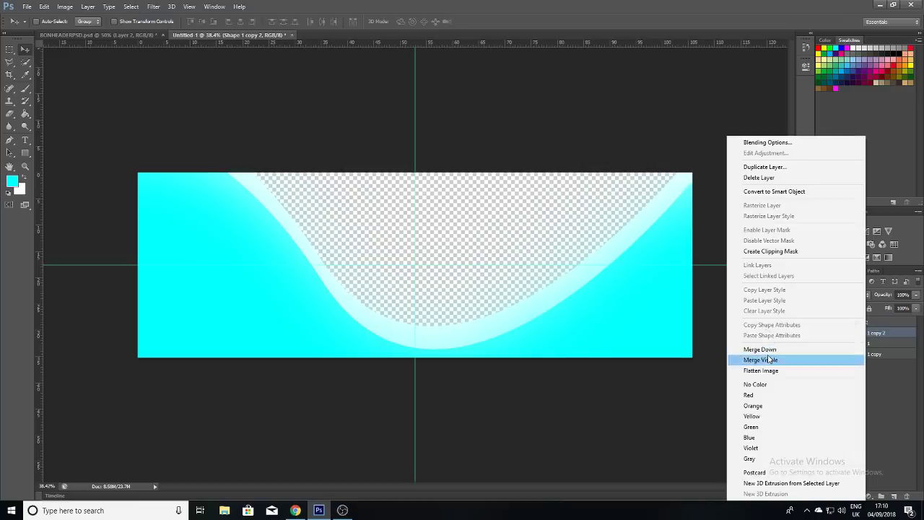
{"action": "left_click", "coordinate": [769, 359]}
{"action": "left_click", "coordinate": [824, 344]}
Step: Duplicate the merged wave as Shape 1 copy 3, move it to the bottom, and start erasing cyan
{"action": "right_click", "coordinate": [868, 335]}
{"action": "left_click", "coordinate": [765, 166]}
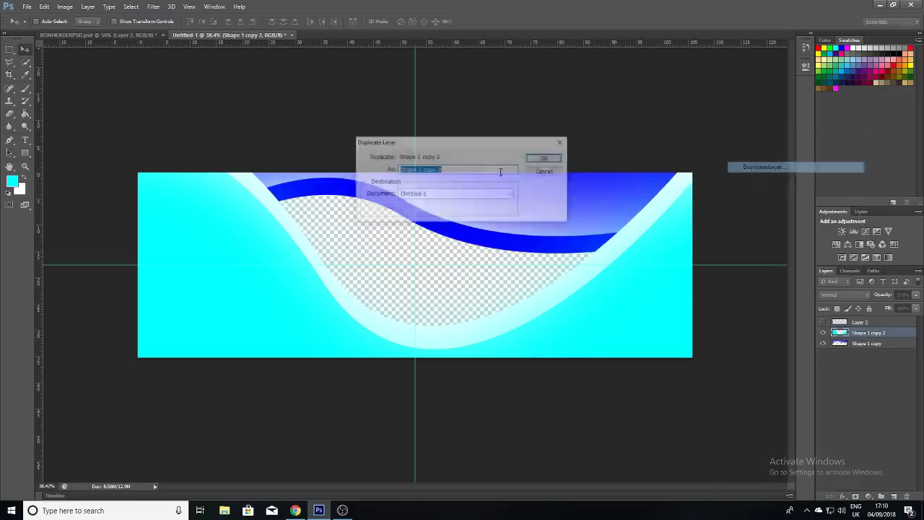
{"action": "left_click", "coordinate": [543, 158]}
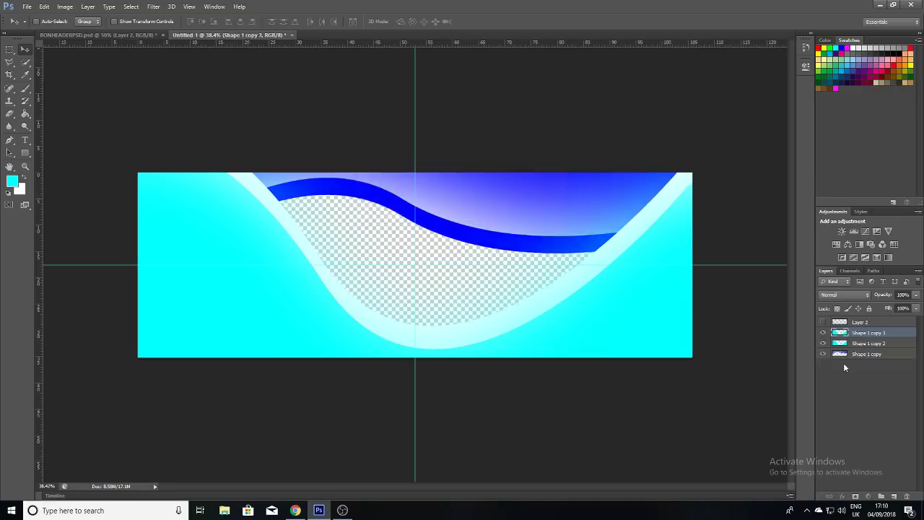
{"action": "left_click_drag", "start_coordinate": [847, 329], "coordinate": [843, 359]}
{"action": "left_click", "coordinate": [842, 340]}
{"action": "left_click", "coordinate": [841, 333]}
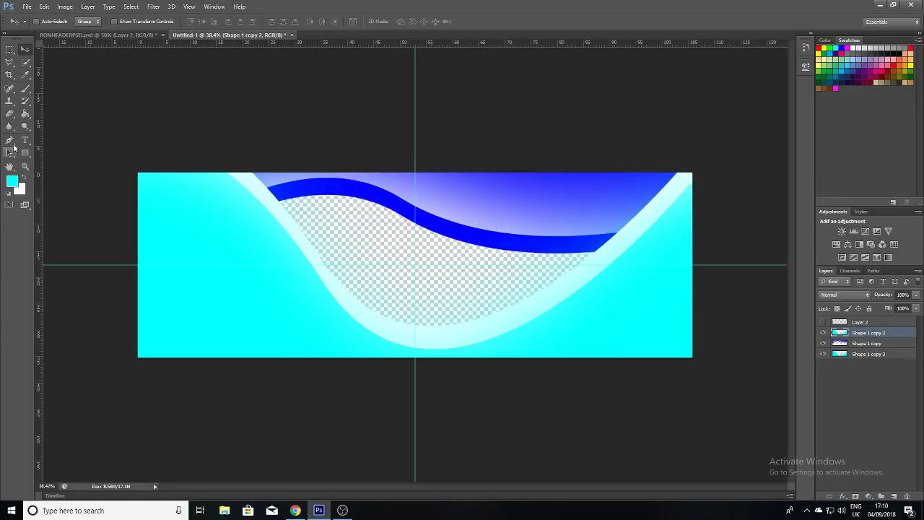
{"action": "left_click", "coordinate": [10, 113]}
{"action": "left_click", "coordinate": [163, 192]}
Step: Erase cyan along the top to reveal the blue band, then check the BONHEADERPSD reference
{"action": "mouse_move", "coordinate": [162, 192]}
{"action": "left_mouse_down"}
{"action": "mouse_move", "coordinate": [176, 196]}
{"action": "mouse_move", "coordinate": [192, 165]}
{"action": "mouse_move", "coordinate": [206, 192]}
{"action": "mouse_move", "coordinate": [196, 216]}
{"action": "left_mouse_up"}
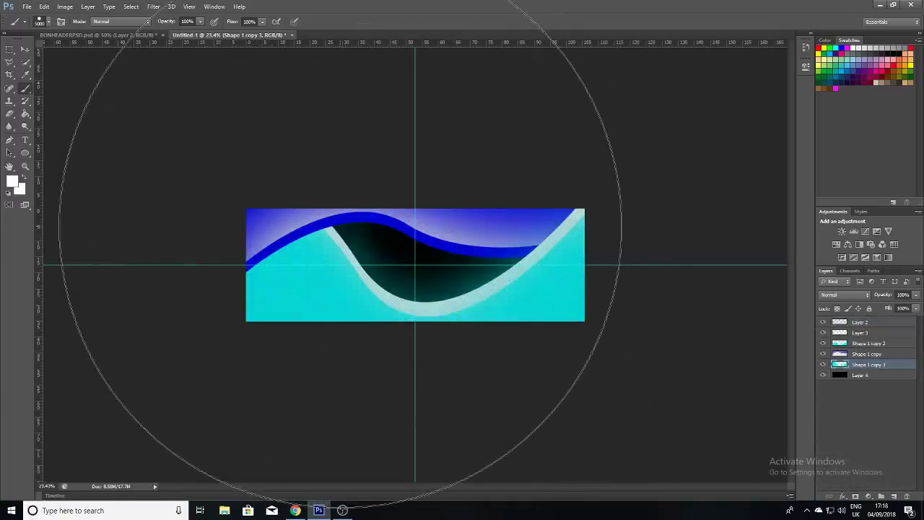
{"action": "left_click", "coordinate": [137, 36]}
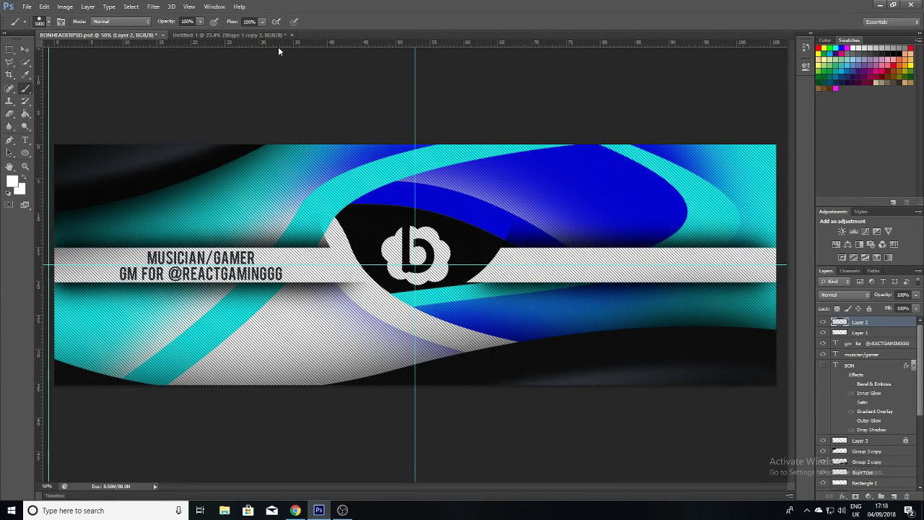
{"action": "left_click", "coordinate": [244, 37]}
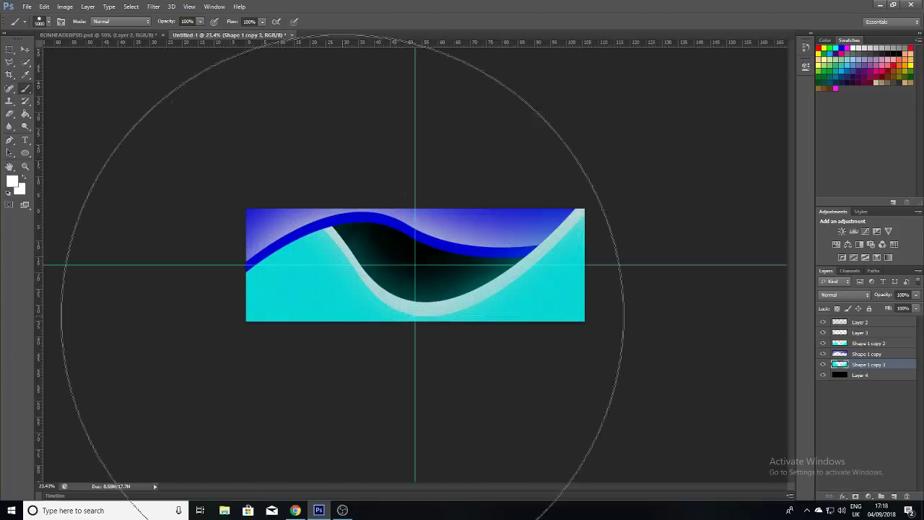
{"action": "left_click", "coordinate": [15, 137]}
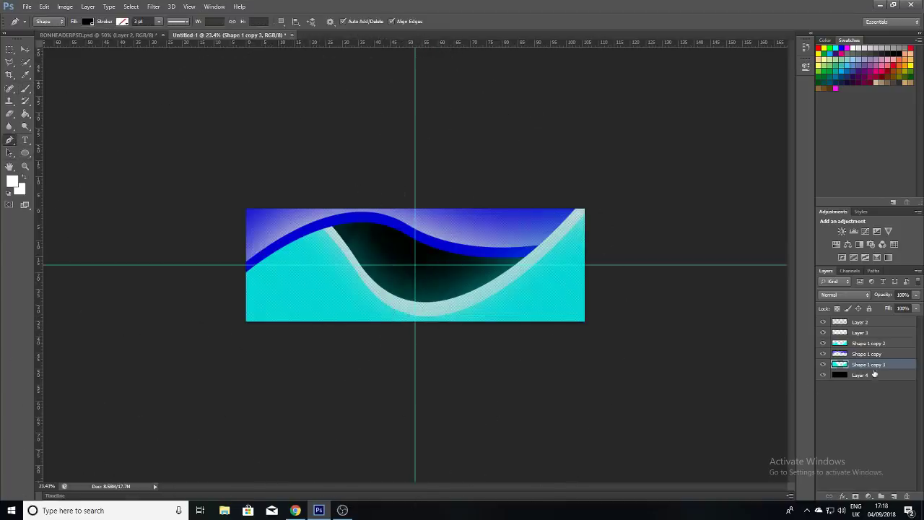
Step: Add a new layer above Shape 1 copy 2 and start a curved shape along the wave
{"action": "left_click", "coordinate": [882, 345]}
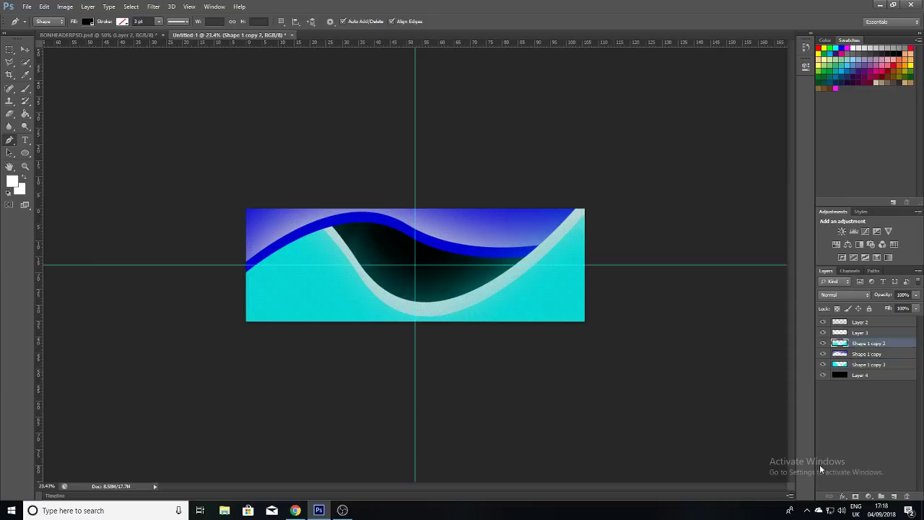
{"action": "left_click", "coordinate": [896, 497]}
{"action": "left_click", "coordinate": [345, 347]}
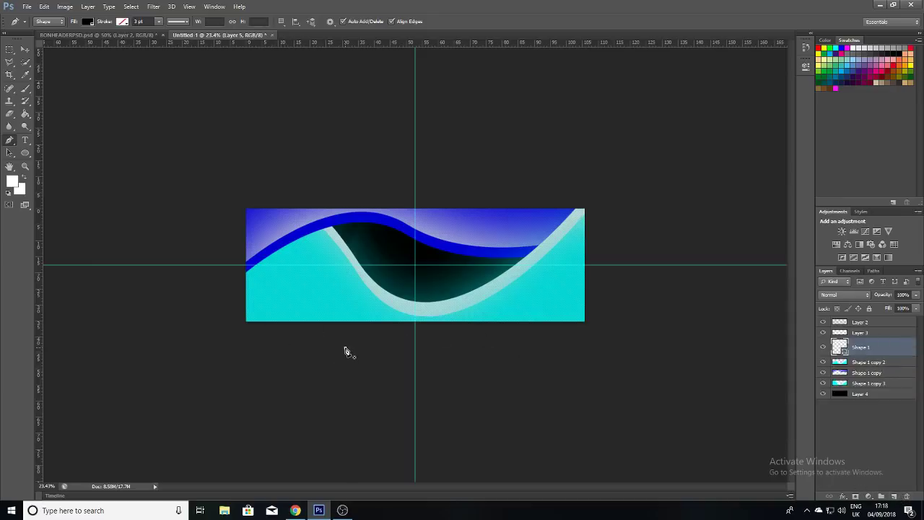
{"action": "mouse_move", "coordinate": [426, 224]}
{"action": "left_mouse_down"}
{"action": "mouse_move", "coordinate": [664, 265]}
{"action": "mouse_move", "coordinate": [646, 251]}
{"action": "left_mouse_up"}
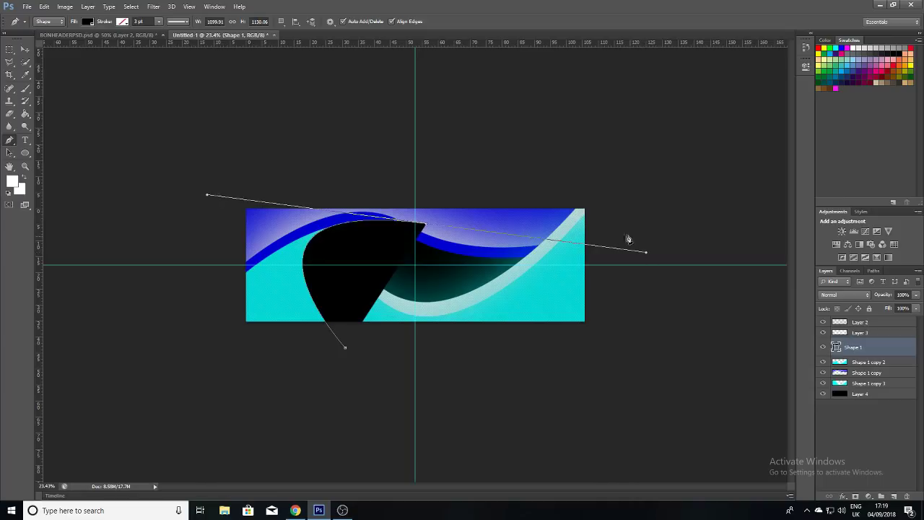
{"action": "left_click", "coordinate": [479, 135]}
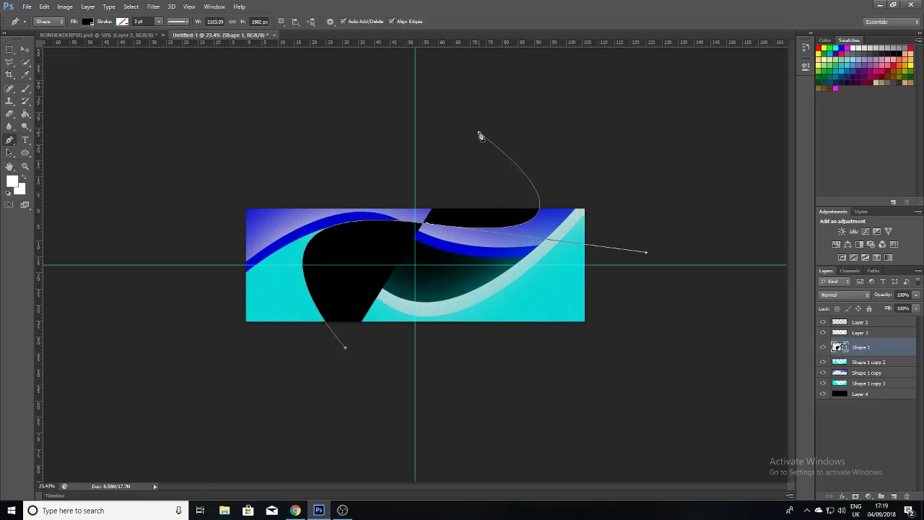
Step: Continue the outline across the top, down the left side and bottom, closing the shape
{"action": "left_click", "coordinate": [382, 113]}
{"action": "left_click", "coordinate": [273, 120]}
{"action": "left_click", "coordinate": [176, 125]}
{"action": "left_click", "coordinate": [153, 140]}
{"action": "left_click", "coordinate": [128, 215]}
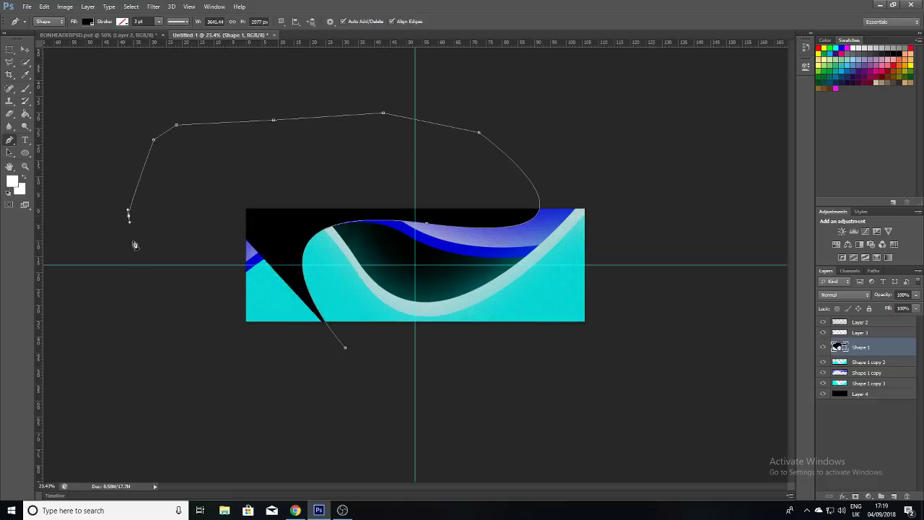
{"action": "left_click", "coordinate": [140, 298]}
{"action": "left_click", "coordinate": [156, 363]}
{"action": "left_click", "coordinate": [253, 390]}
{"action": "left_click", "coordinate": [327, 390]}
{"action": "left_click", "coordinate": [367, 379]}
{"action": "left_click", "coordinate": [347, 352]}
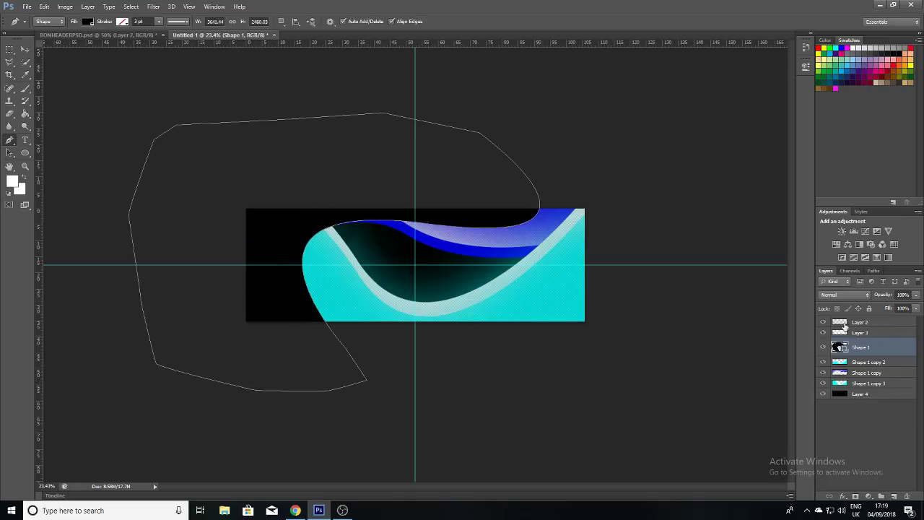
Step: Set the pen shape's fill to white
{"action": "left_click", "coordinate": [84, 21]}
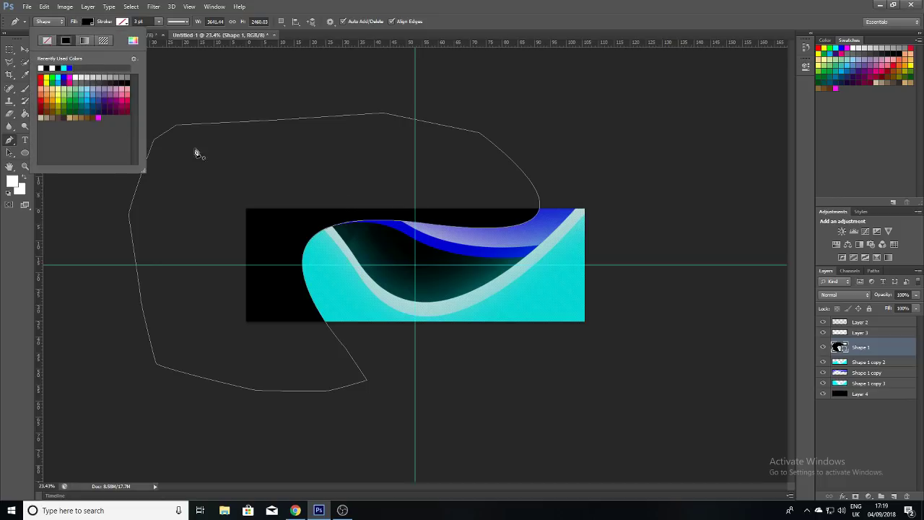
{"action": "left_click", "coordinate": [75, 76]}
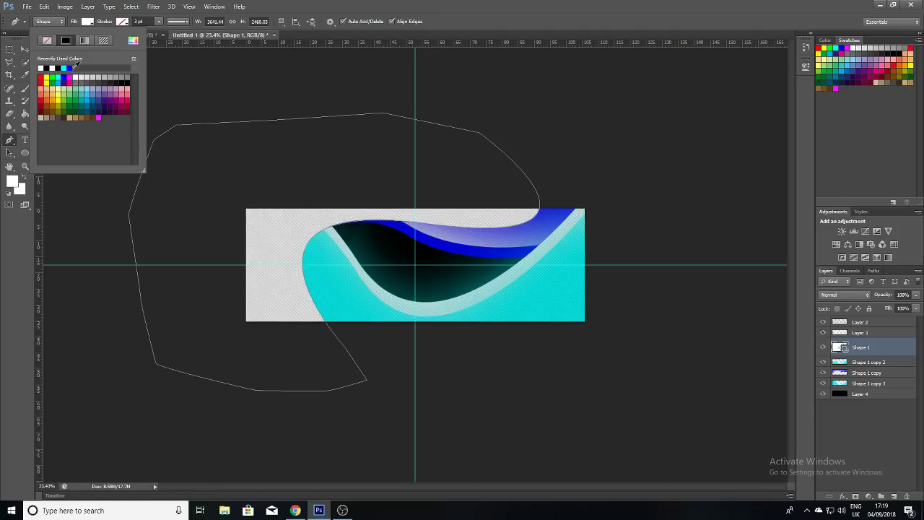
{"action": "left_click", "coordinate": [24, 50]}
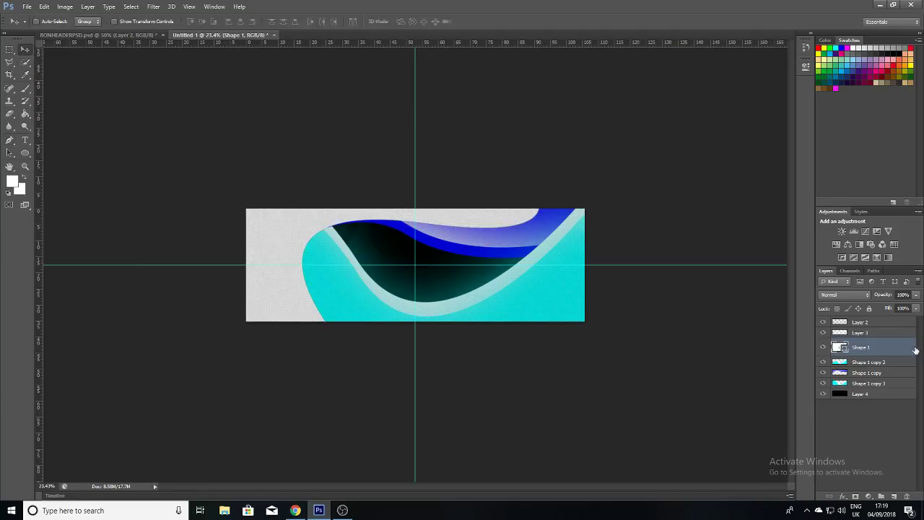
Step: Duplicate the shape as Shape 1 copy 4 and nudge its position
{"action": "right_click", "coordinate": [854, 354]}
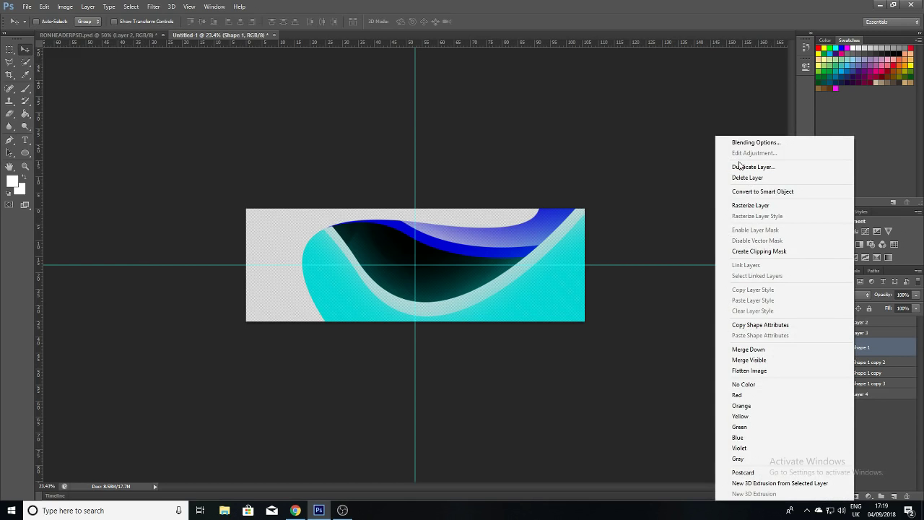
{"action": "left_click", "coordinate": [740, 165]}
{"action": "left_click", "coordinate": [540, 156]}
{"action": "left_click_drag", "start_coordinate": [479, 216], "coordinate": [437, 230]}
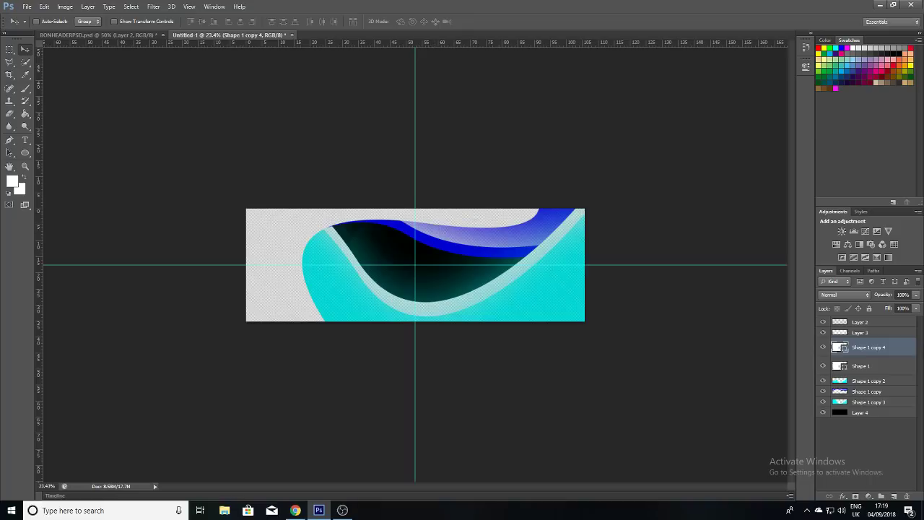
{"action": "left_click", "coordinate": [842, 351], "text": "ctrl"}
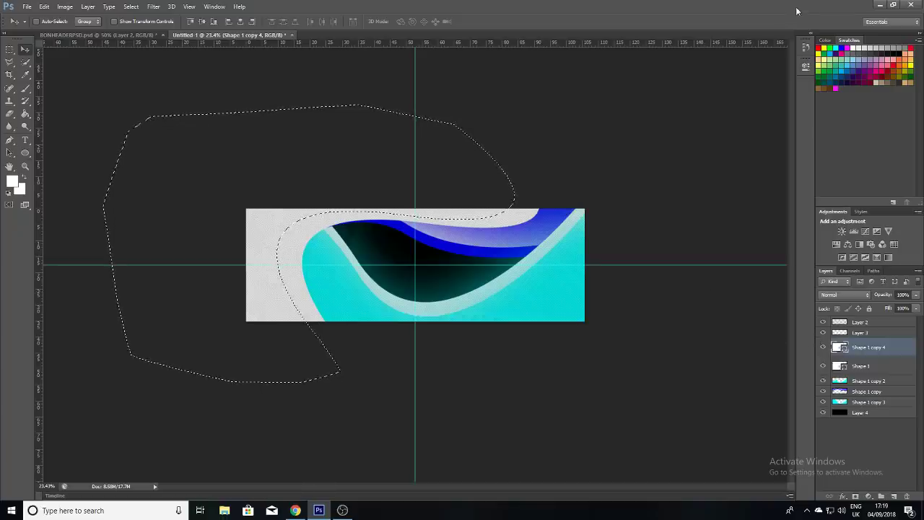
Step: Set the colour to blue, rasterize Shape 1 copy 4, and choose a soft round 2912 px brush
{"action": "left_click", "coordinate": [841, 47]}
{"action": "left_click", "coordinate": [26, 87]}
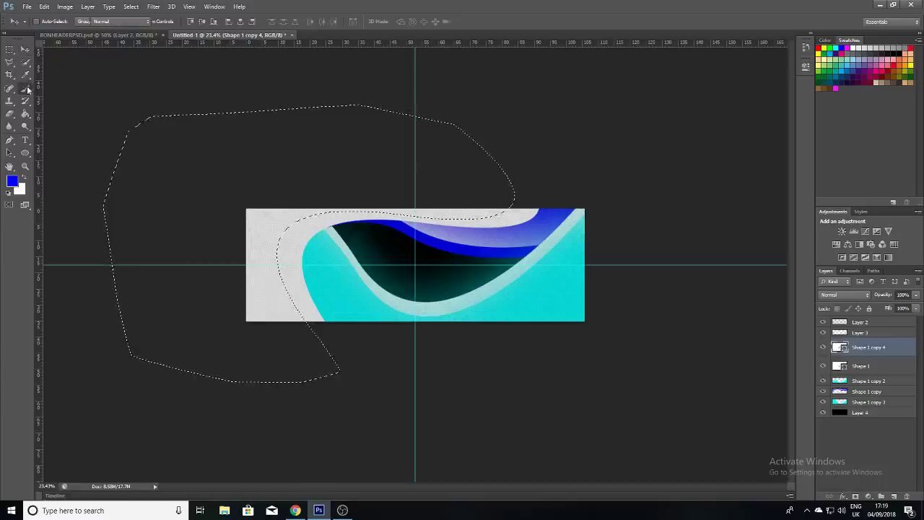
{"action": "left_click", "coordinate": [388, 323]}
{"action": "left_click", "coordinate": [442, 193]}
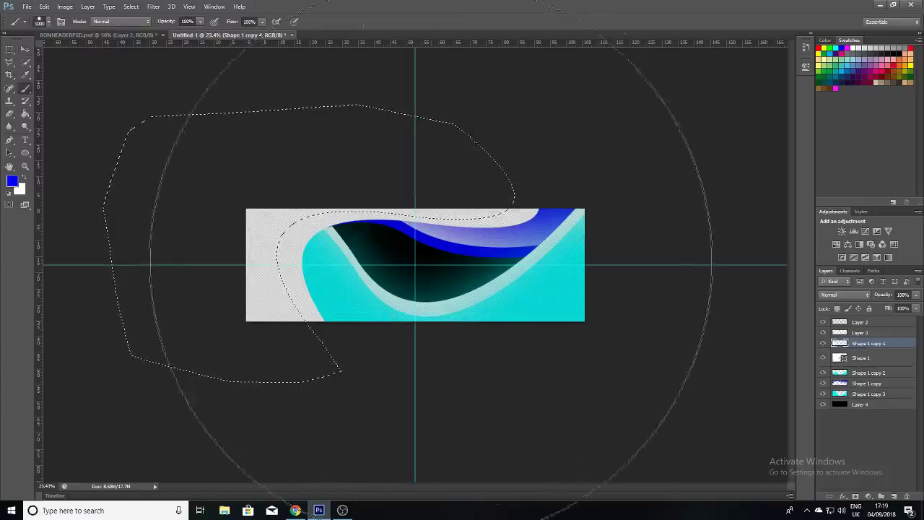
{"action": "right_click", "coordinate": [495, 375]}
{"action": "right_click", "coordinate": [444, 281]}
{"action": "left_click_drag", "start_coordinate": [505, 304], "coordinate": [469, 304]}
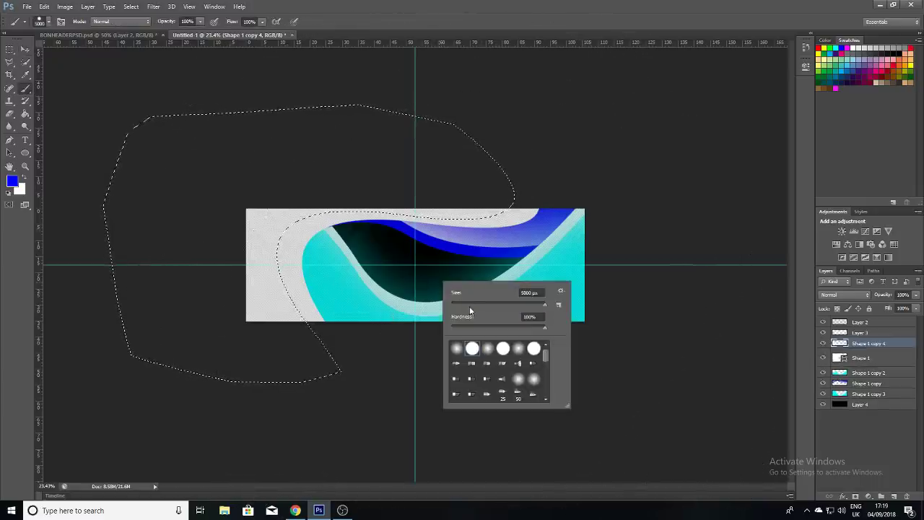
{"action": "left_click", "coordinate": [488, 348]}
{"action": "left_click_drag", "start_coordinate": [486, 309], "coordinate": [503, 304]}
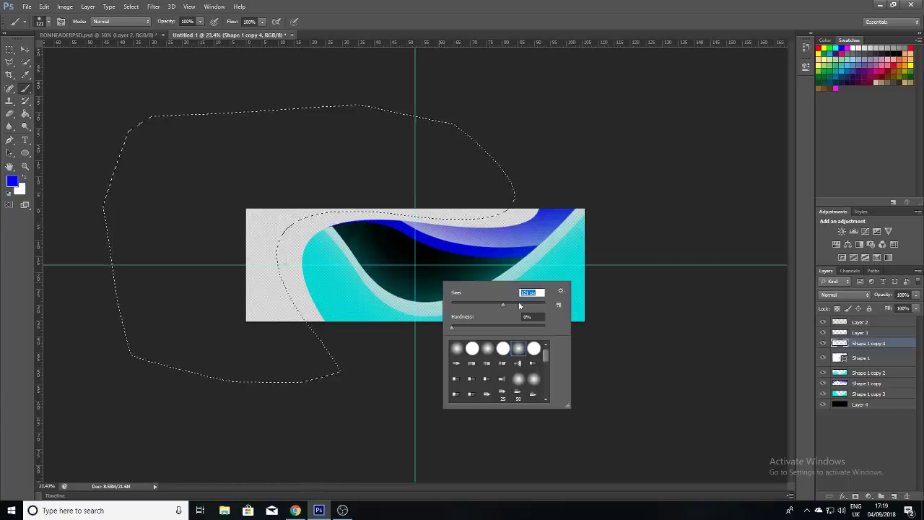
{"action": "left_click", "coordinate": [521, 304]}
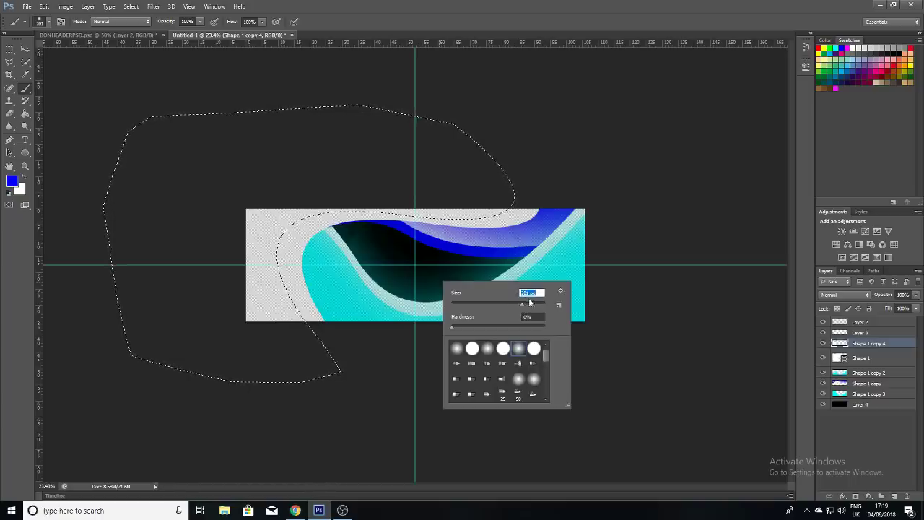
{"action": "left_click", "coordinate": [540, 306]}
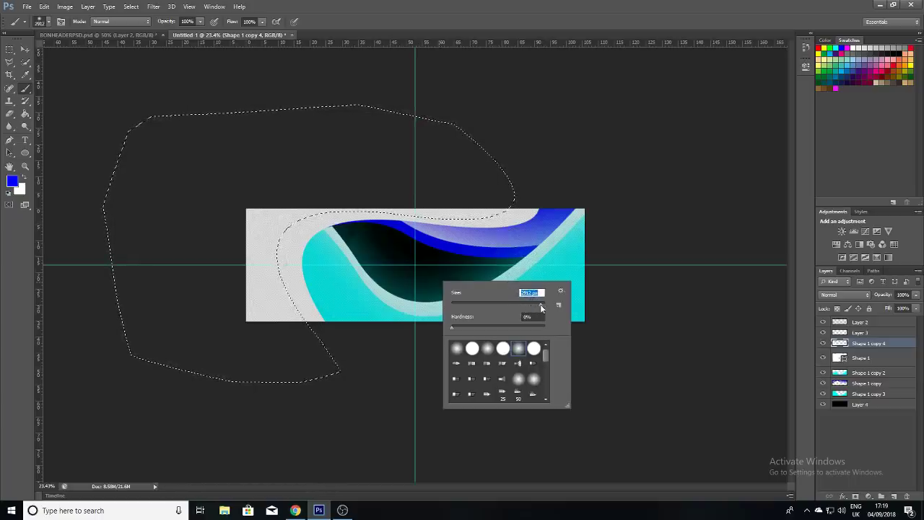
{"action": "key", "text": "Return"}
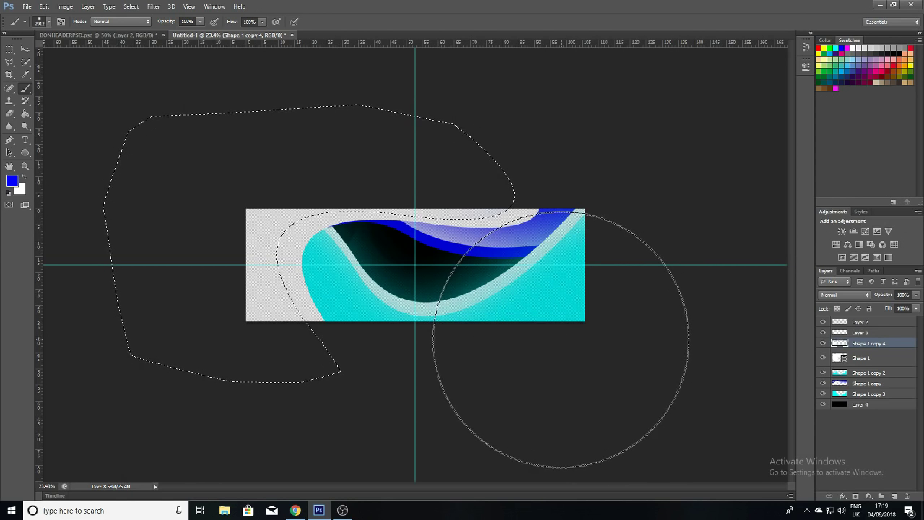
Step: Paint soft blue along the selection's top edge and resize the brush to about 170 px
{"action": "left_click", "coordinate": [498, 375]}
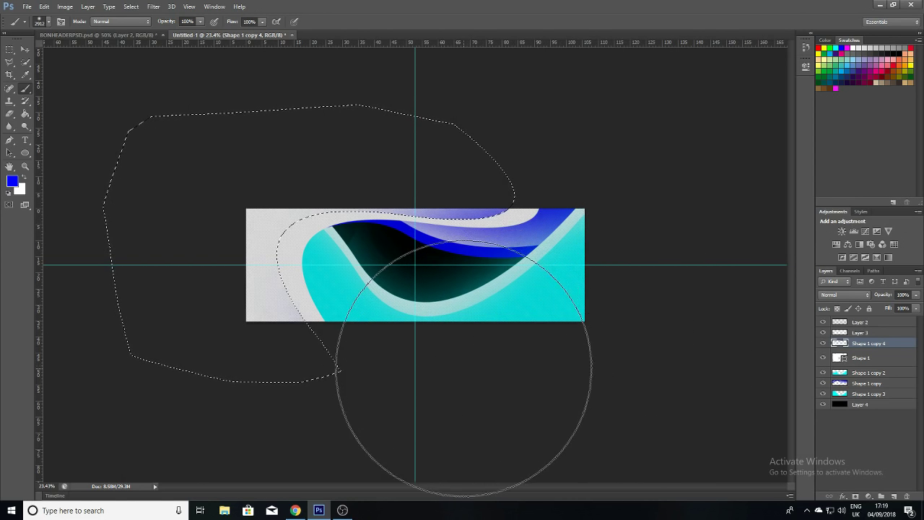
{"action": "right_click", "coordinate": [431, 394]}
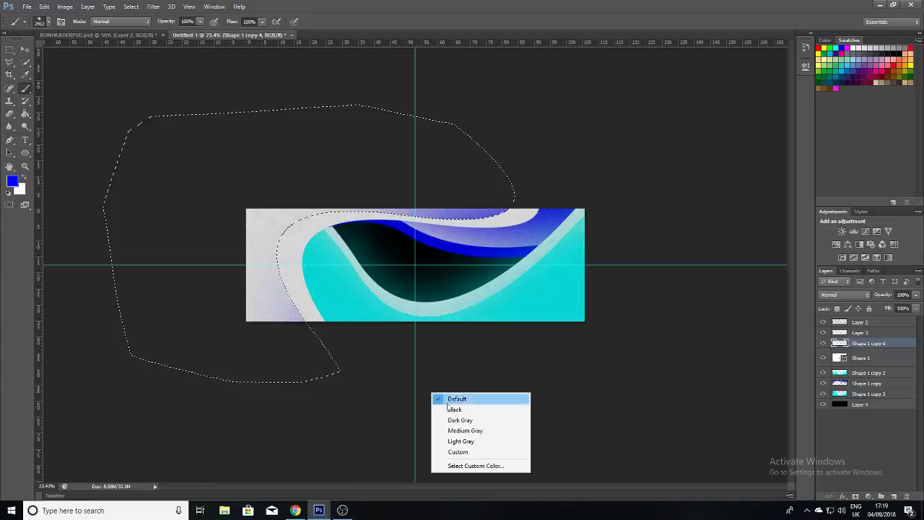
{"action": "right_click", "coordinate": [427, 295]}
{"action": "key", "text": "Return"}
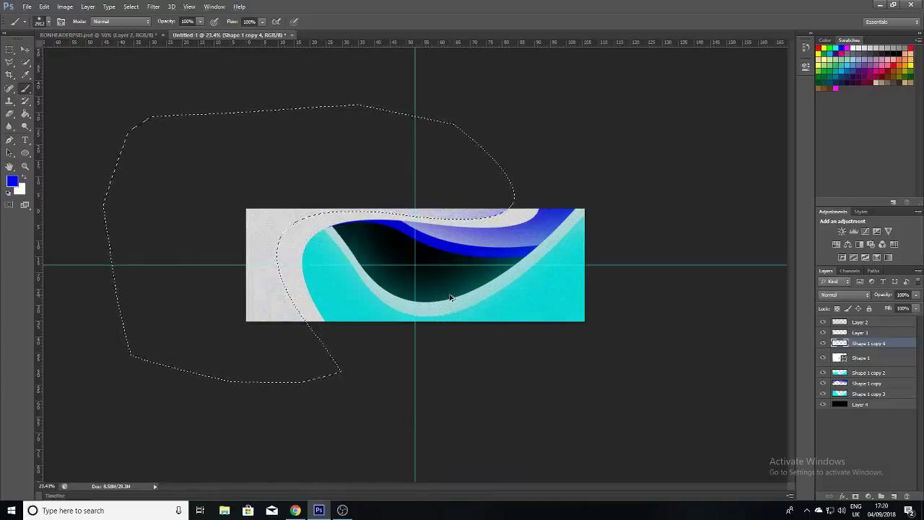
{"action": "right_click", "coordinate": [463, 297]}
{"action": "left_click", "coordinate": [534, 317]}
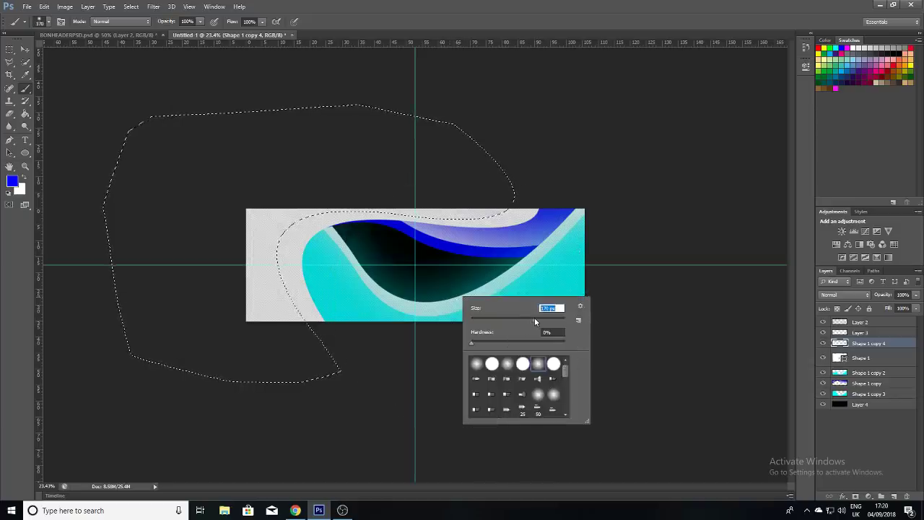
{"action": "left_click_drag", "start_coordinate": [535, 318], "coordinate": [557, 319]}
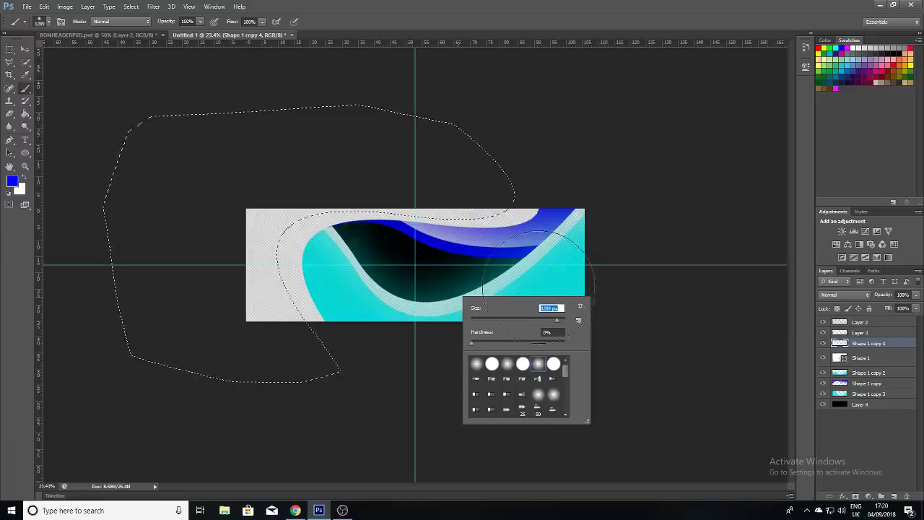
{"action": "key", "text": "Return"}
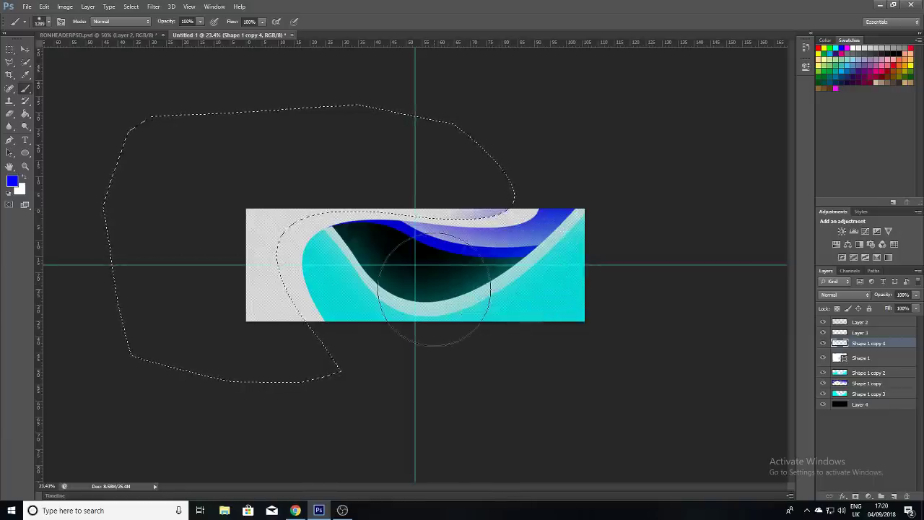
Step: Paint lavender shading on the left, deselect, and hide the dotted Layer 2
{"action": "left_click_drag", "start_coordinate": [424, 285], "coordinate": [351, 274]}
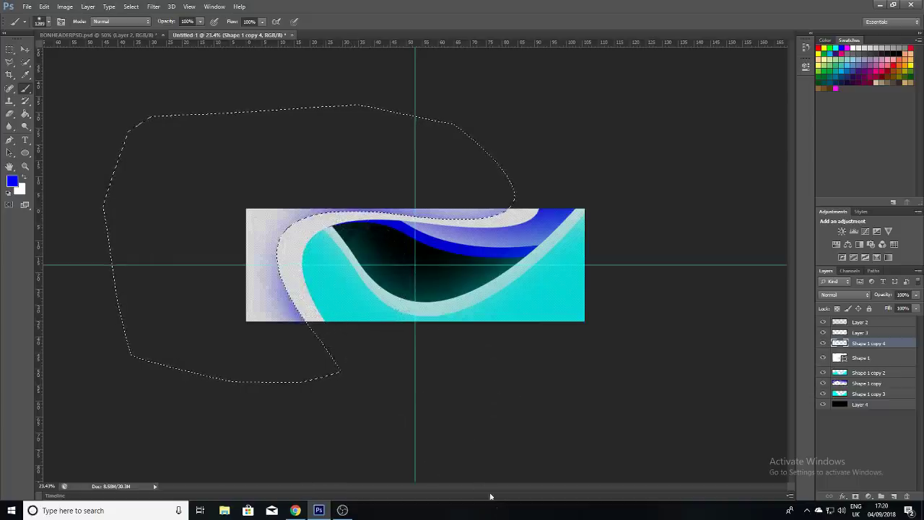
{"action": "key", "text": "ctrl+d"}
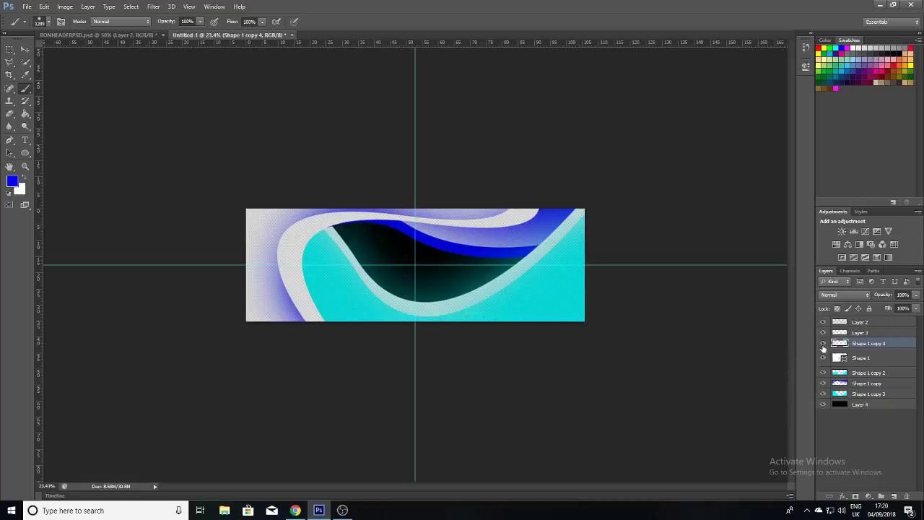
{"action": "left_click", "coordinate": [822, 322]}
Step: Toggle Layer 2 to compare, leave it hidden, and begin a pen shape at the top right
{"action": "left_click", "coordinate": [822, 321]}
{"action": "left_click", "coordinate": [822, 322]}
{"action": "left_click", "coordinate": [822, 322]}
{"action": "left_click", "coordinate": [822, 322]}
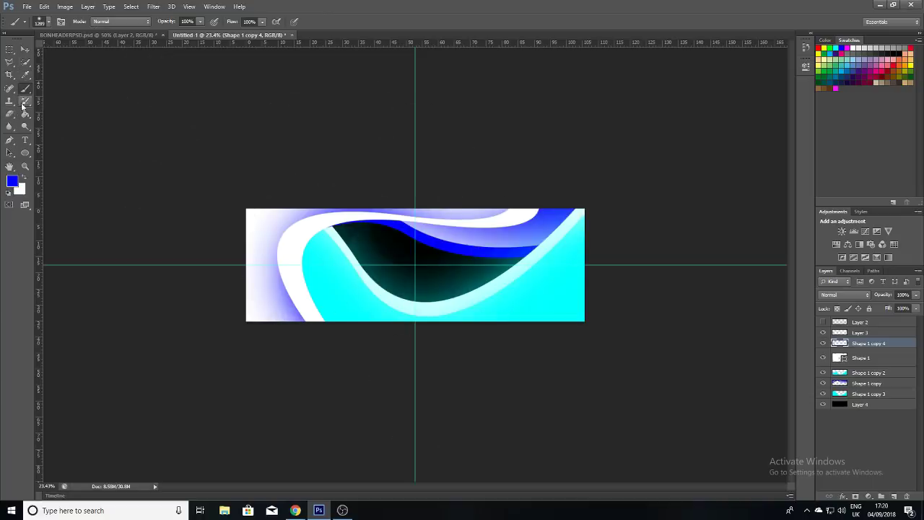
{"action": "left_click", "coordinate": [9, 139]}
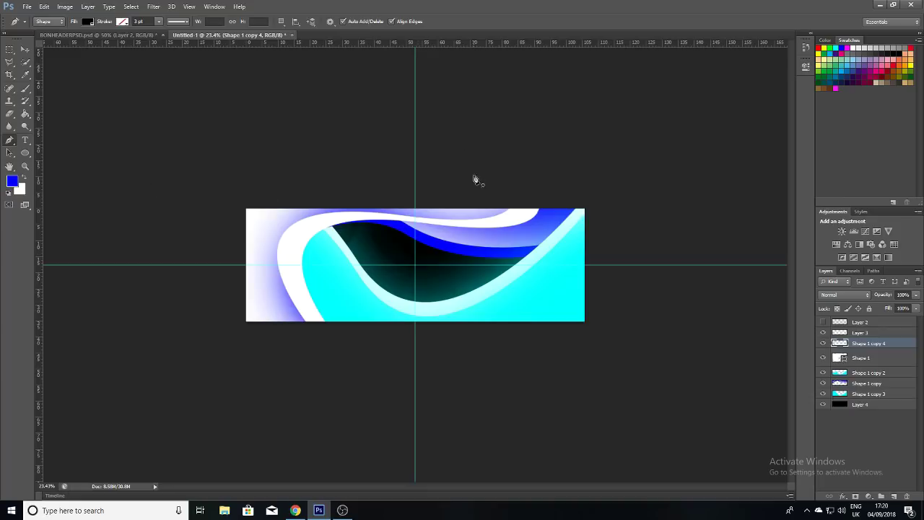
{"action": "left_click", "coordinate": [528, 200]}
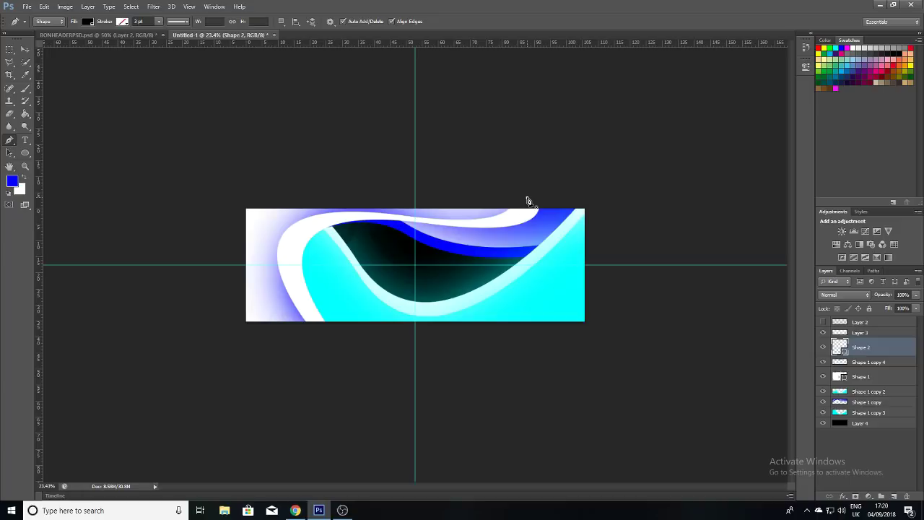
Step: Draw a curved black shape following the wave, undo stray points, and commit it
{"action": "left_click_drag", "start_coordinate": [396, 279], "coordinate": [532, 288]}
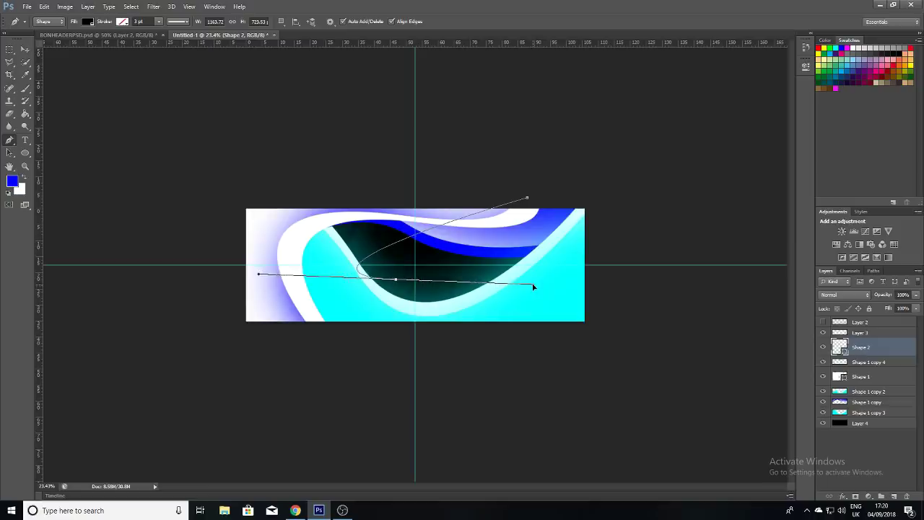
{"action": "mouse_move", "coordinate": [532, 288]}
{"action": "left_mouse_down"}
{"action": "mouse_move", "coordinate": [628, 315]}
{"action": "mouse_move", "coordinate": [641, 305]}
{"action": "mouse_move", "coordinate": [472, 318]}
{"action": "mouse_move", "coordinate": [258, 210]}
{"action": "mouse_move", "coordinate": [221, 227]}
{"action": "mouse_move", "coordinate": [213, 266]}
{"action": "mouse_move", "coordinate": [174, 202]}
{"action": "left_mouse_up"}
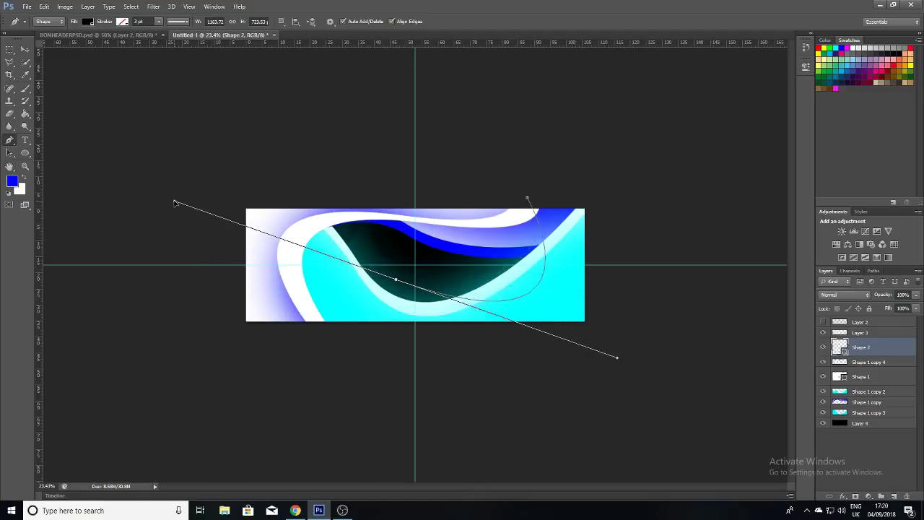
{"action": "left_click_drag", "start_coordinate": [174, 203], "coordinate": [174, 202]}
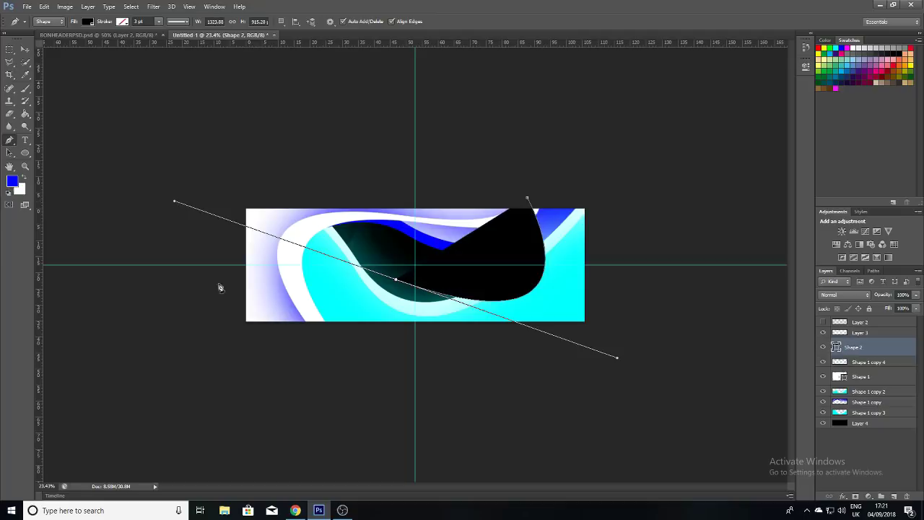
{"action": "left_click", "coordinate": [292, 355]}
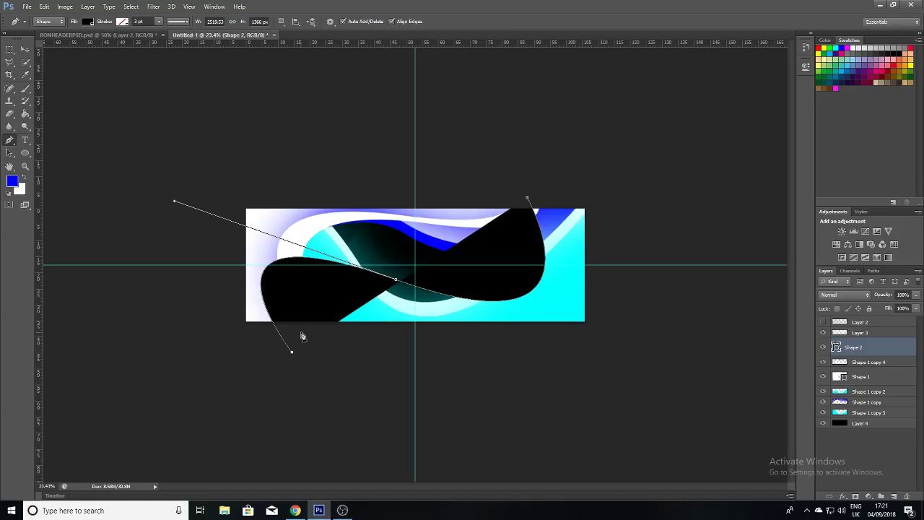
{"action": "key", "text": "ctrl+z"}
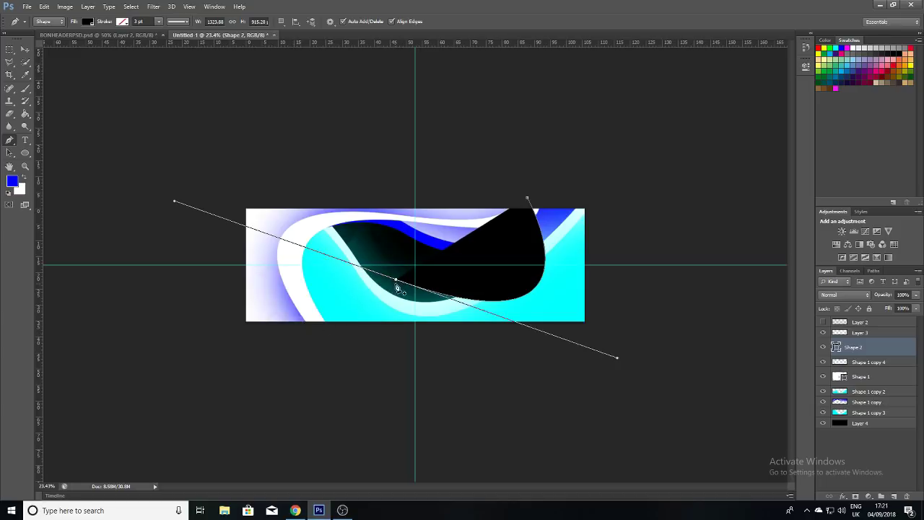
{"action": "left_click", "coordinate": [308, 339]}
{"action": "key", "text": "ctrl+z"}
{"action": "key", "text": "Return"}
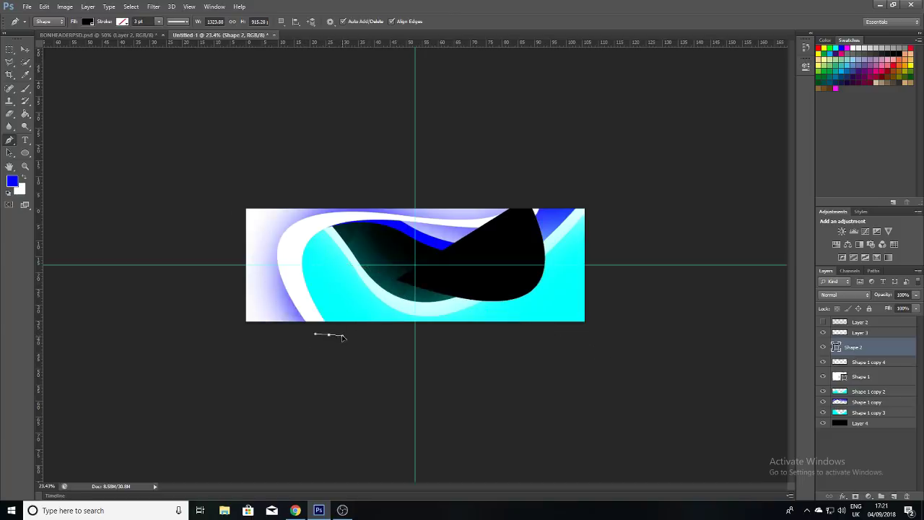
Step: Reopen the path, add more curved points, then undo back to the earlier path
{"action": "key", "text": "ctrl+z"}
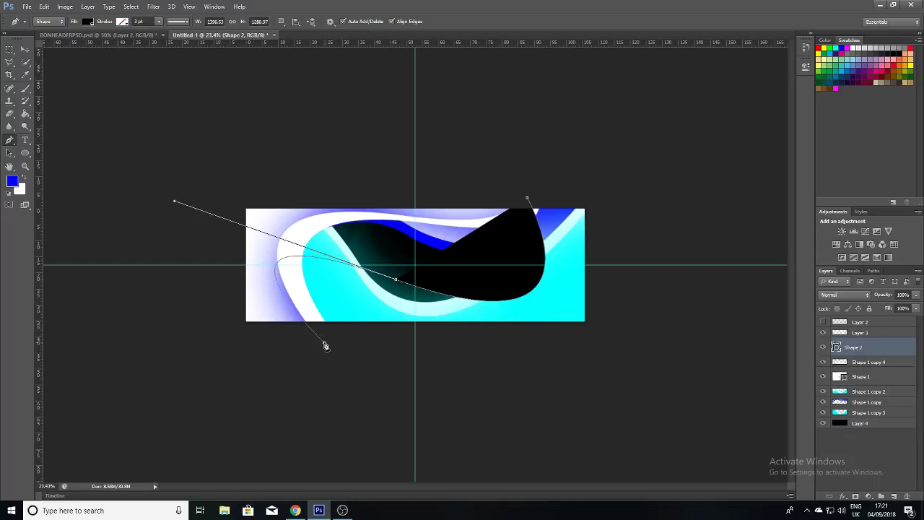
{"action": "mouse_move", "coordinate": [324, 343]}
{"action": "left_mouse_down"}
{"action": "mouse_move", "coordinate": [218, 267]}
{"action": "mouse_move", "coordinate": [333, 7]}
{"action": "mouse_move", "coordinate": [345, 3]}
{"action": "left_mouse_up"}
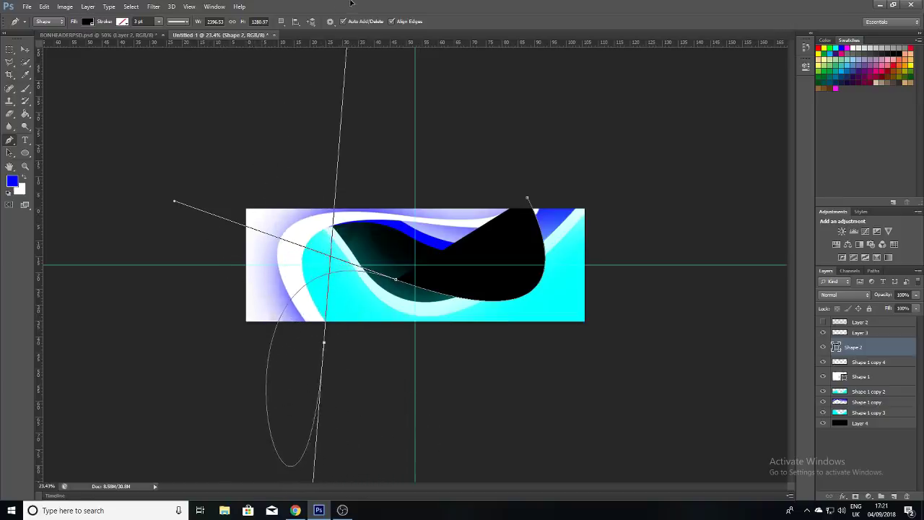
{"action": "left_click_drag", "start_coordinate": [346, 3], "coordinate": [344, 5]}
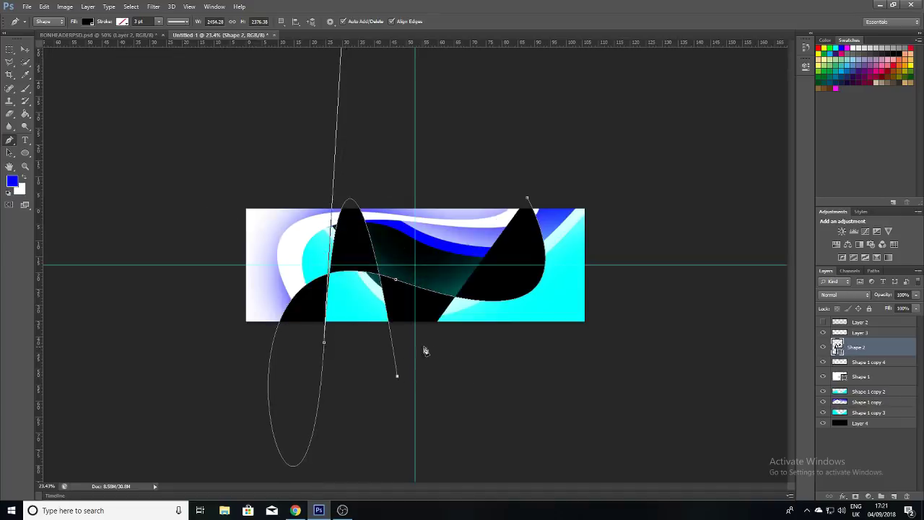
{"action": "left_click", "coordinate": [329, 381]}
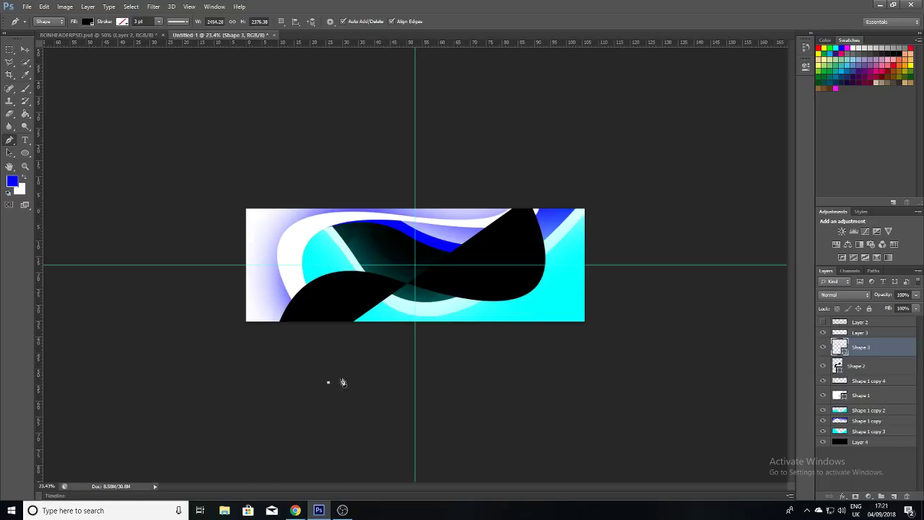
{"action": "key", "text": "ctrl+alt+z"}
{"action": "key", "text": "ctrl+alt+z"}
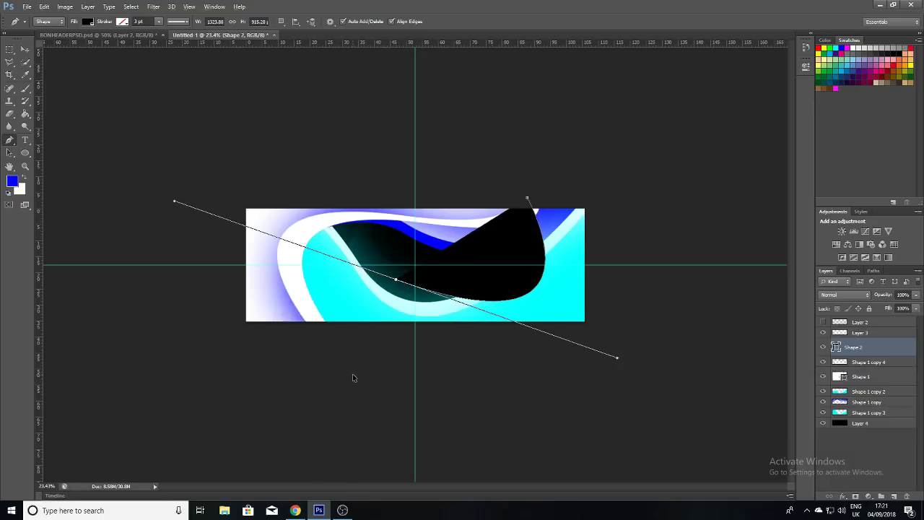
{"action": "key", "text": "ctrl+alt+z"}
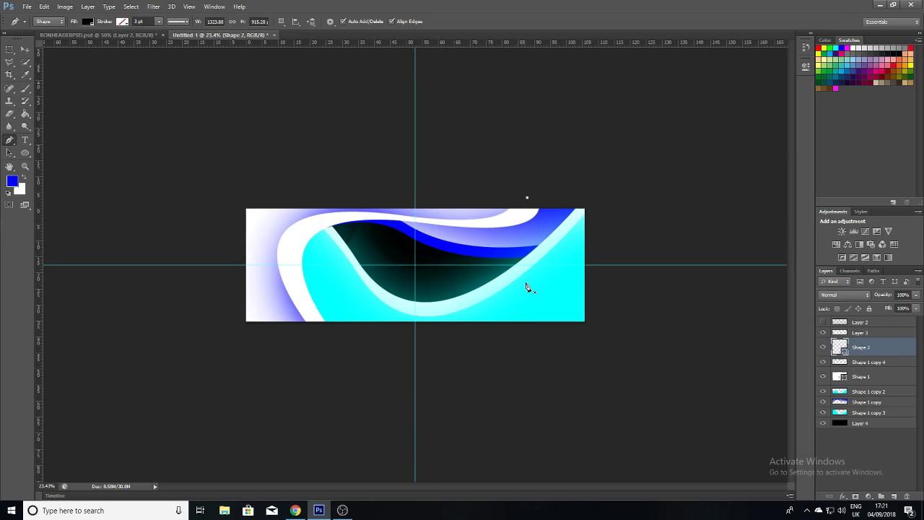
Step: Undo the black Shape 2 and add a new empty layer above Shape 1 copy 4
{"action": "key", "text": "ctrl+alt+z"}
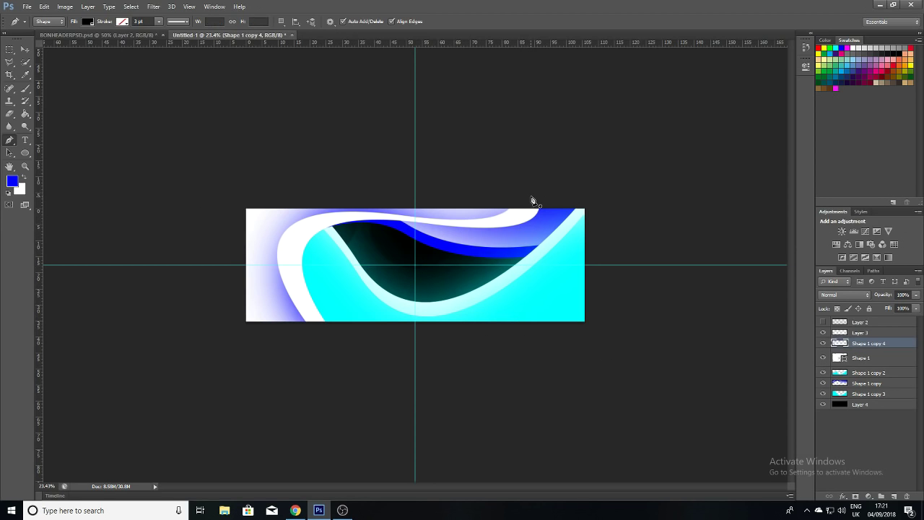
{"action": "left_click", "coordinate": [823, 343]}
{"action": "left_click", "coordinate": [823, 342]}
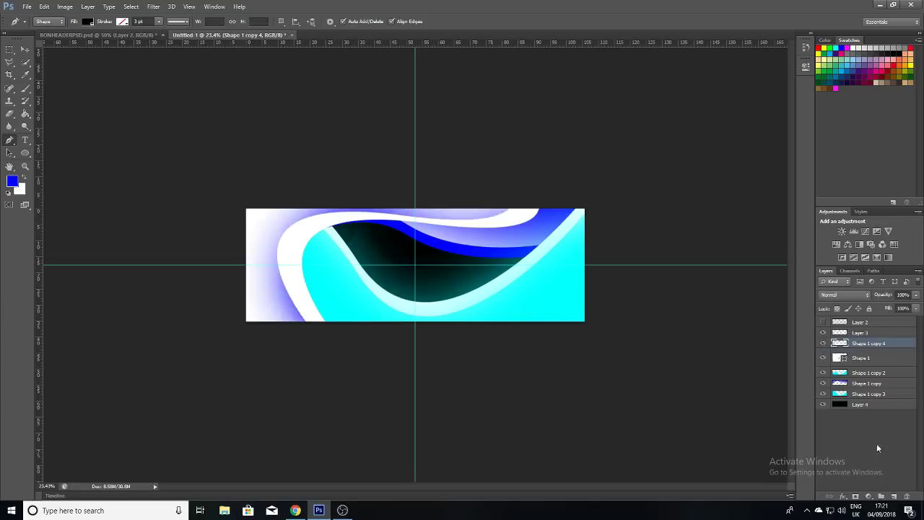
{"action": "left_click", "coordinate": [894, 496]}
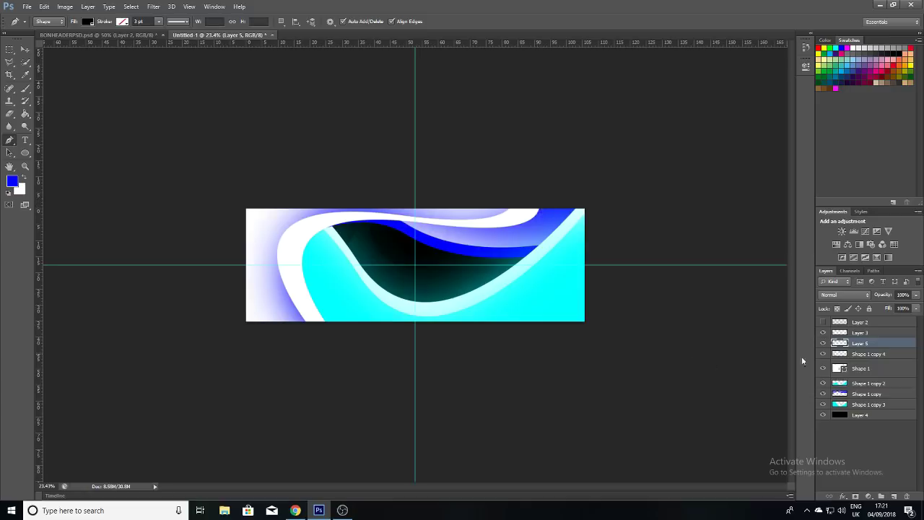
{"action": "left_click", "coordinate": [824, 354]}
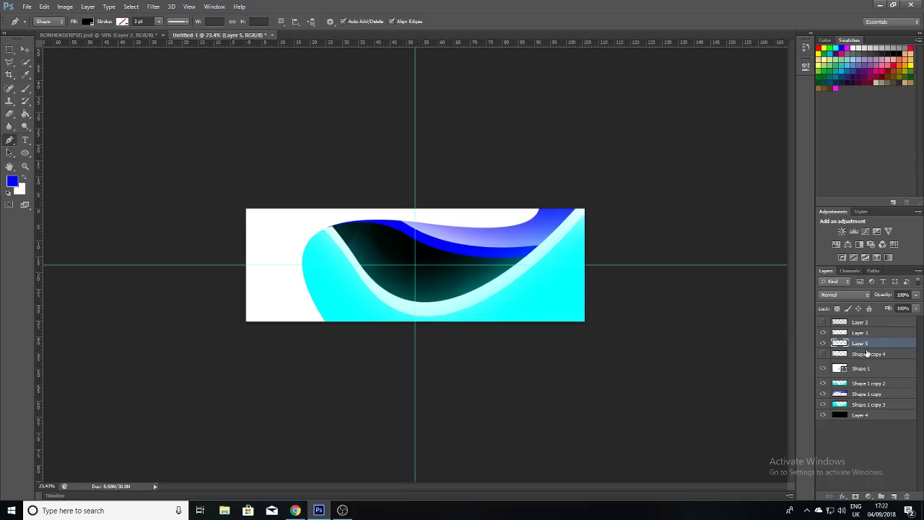
{"action": "left_click", "coordinate": [822, 355]}
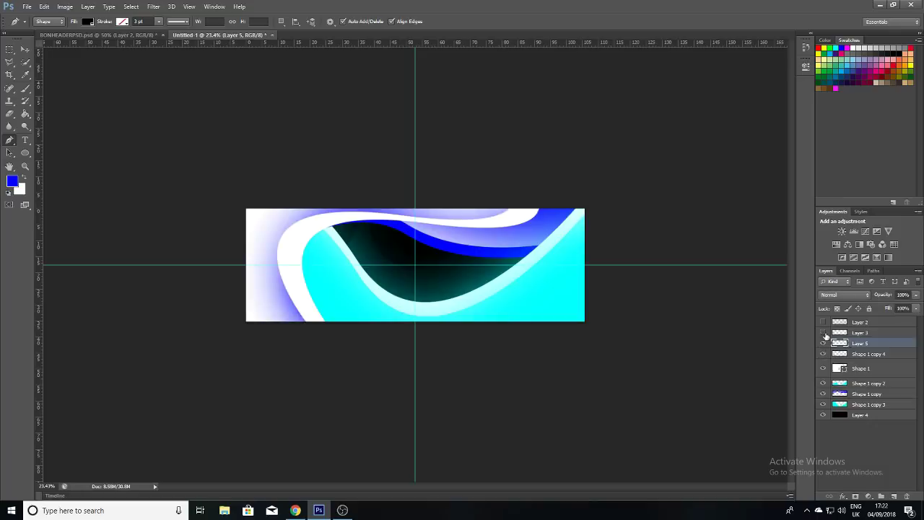
Step: Delete Layer 3, confirming with Yes
{"action": "left_click", "coordinate": [861, 334]}
{"action": "right_click", "coordinate": [861, 333]}
{"action": "left_click", "coordinate": [758, 178]}
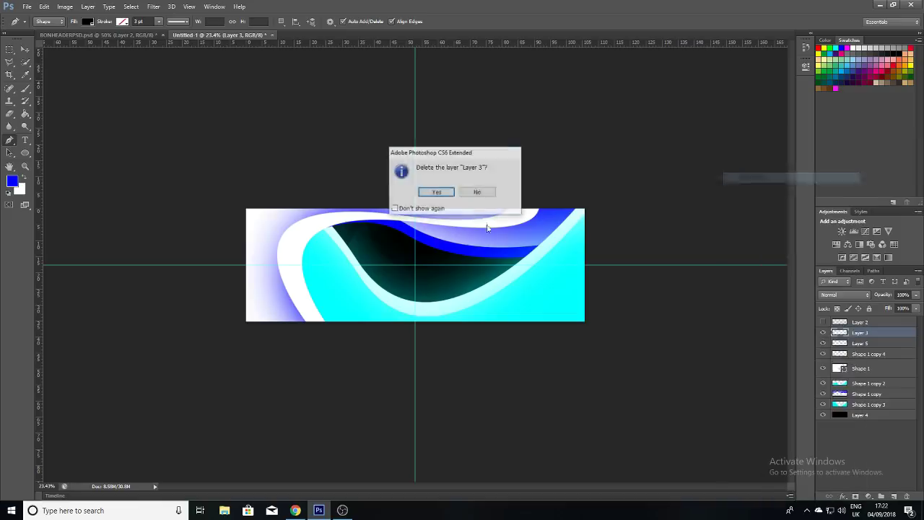
{"action": "left_click", "coordinate": [442, 195]}
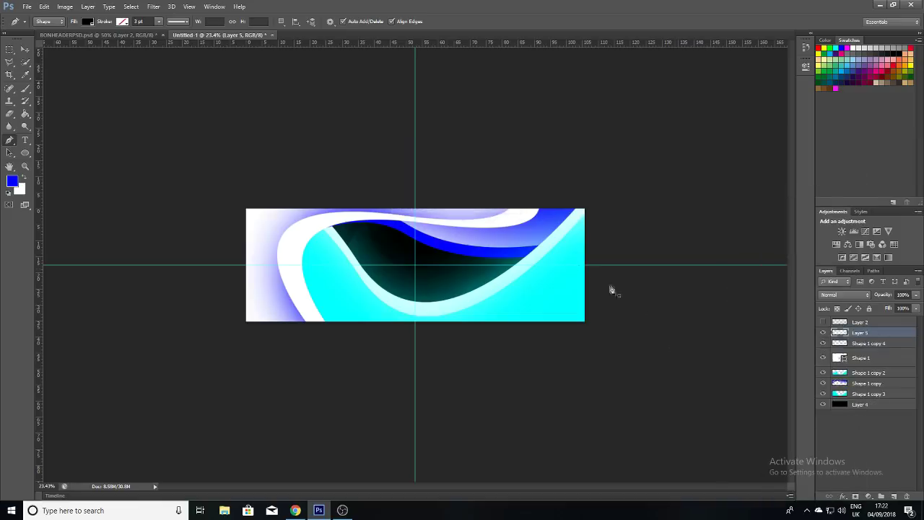
{"action": "left_click", "coordinate": [539, 205]}
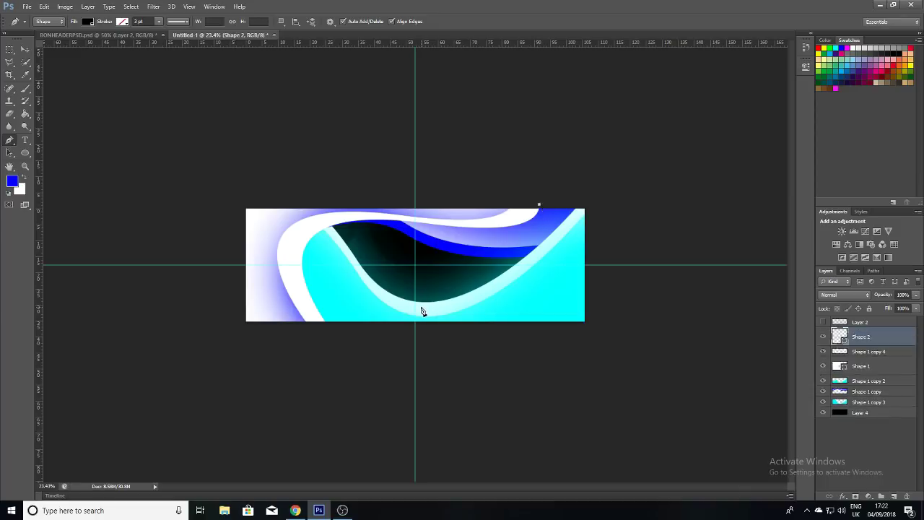
Step: Draw a closed pen path wrapping around the banner's bottom and right edges
{"action": "mouse_move", "coordinate": [441, 306]}
{"action": "left_mouse_down"}
{"action": "mouse_move", "coordinate": [354, 268]}
{"action": "mouse_move", "coordinate": [276, 279]}
{"action": "left_mouse_up"}
{"action": "left_click", "coordinate": [287, 346]}
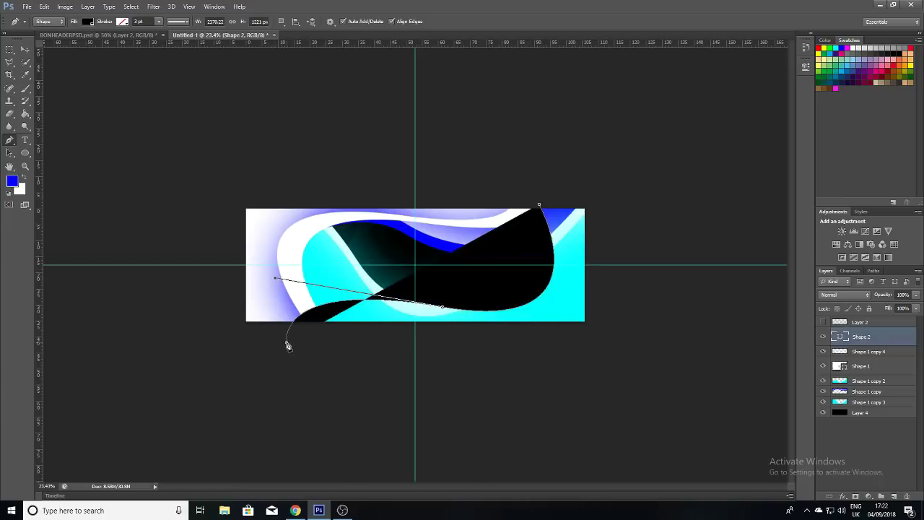
{"action": "left_click", "coordinate": [292, 371]}
{"action": "left_click", "coordinate": [363, 374]}
{"action": "left_click", "coordinate": [438, 380]}
{"action": "left_click", "coordinate": [525, 373]}
{"action": "left_click", "coordinate": [592, 366]}
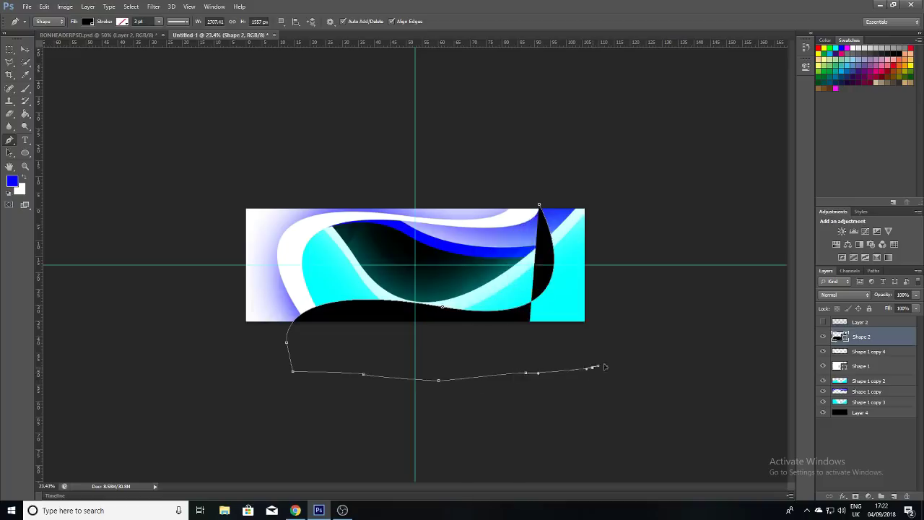
{"action": "left_click_drag", "start_coordinate": [632, 346], "coordinate": [638, 338]}
{"action": "left_click", "coordinate": [650, 266]}
{"action": "left_click", "coordinate": [653, 203]}
{"action": "left_click", "coordinate": [610, 167]}
{"action": "left_click", "coordinate": [557, 162]}
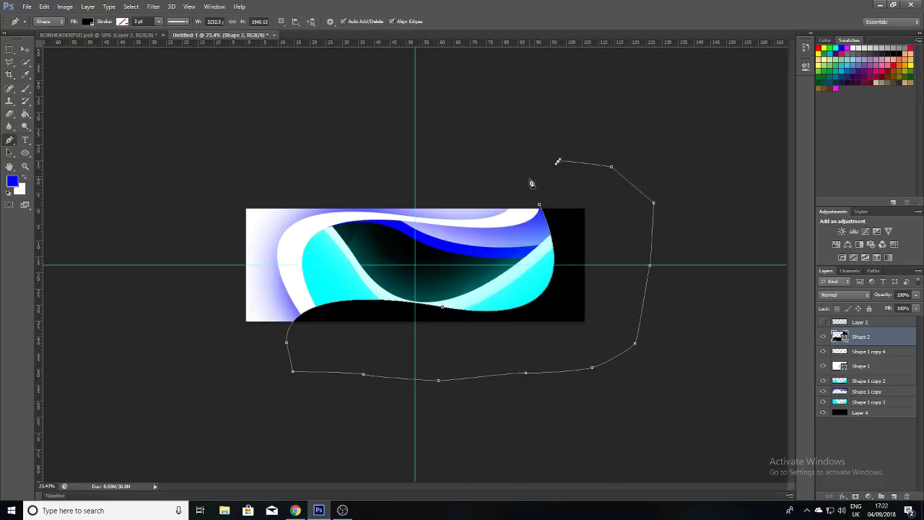
{"action": "left_click", "coordinate": [538, 206]}
Step: Nudge the new shape slightly left and fill it with white
{"action": "left_click", "coordinate": [24, 49]}
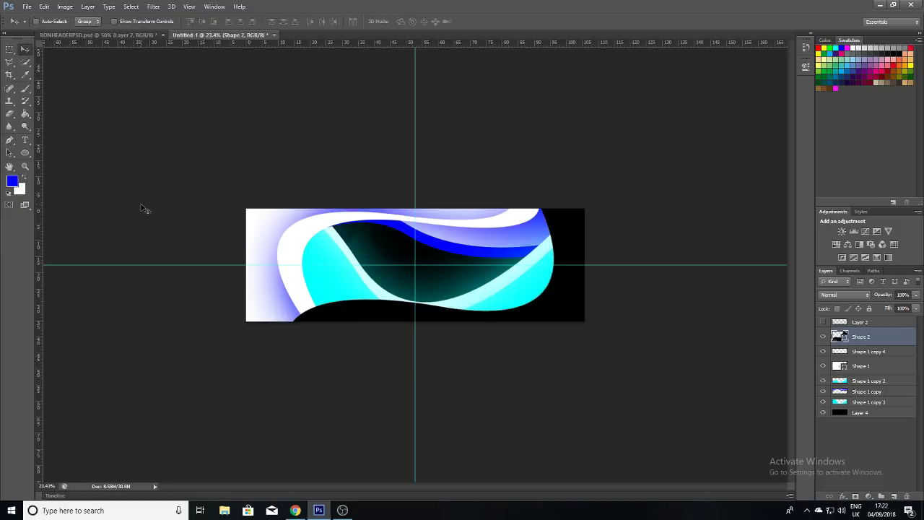
{"action": "key", "text": "Left"}
{"action": "key", "text": "Left"}
{"action": "key", "text": "Left"}
{"action": "key", "text": "Left"}
{"action": "key", "text": "Left"}
{"action": "key", "text": "Left"}
{"action": "key", "text": "Left"}
{"action": "key", "text": "Left"}
{"action": "key", "text": "Left"}
{"action": "key", "text": "Left"}
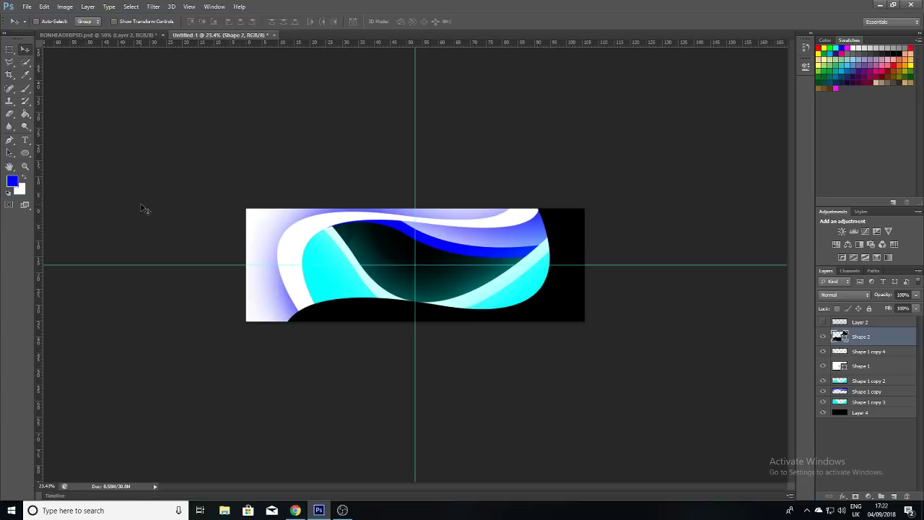
{"action": "left_click", "coordinate": [8, 141]}
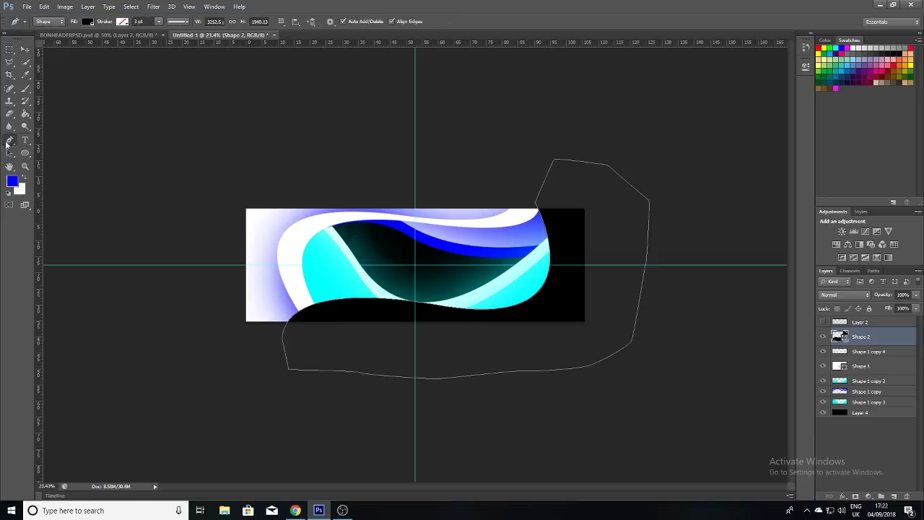
{"action": "left_click", "coordinate": [86, 21]}
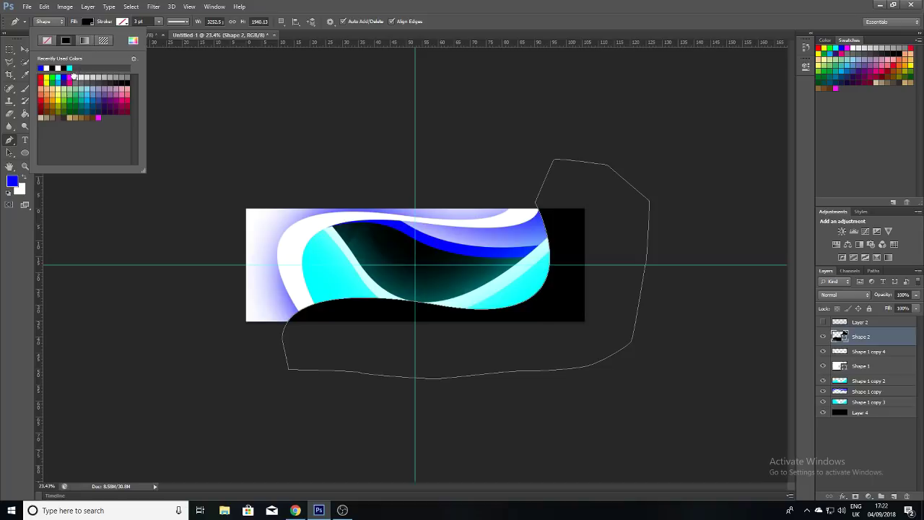
{"action": "left_click", "coordinate": [73, 76]}
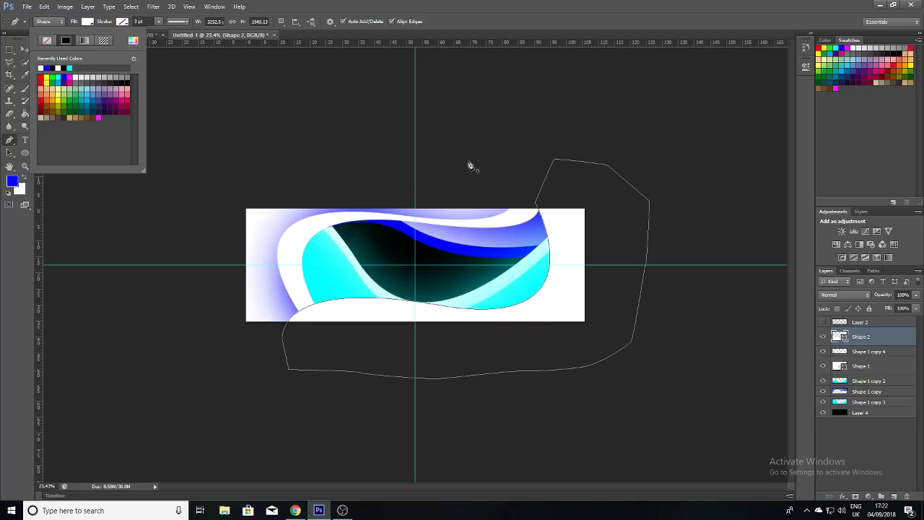
{"action": "left_click", "coordinate": [24, 49]}
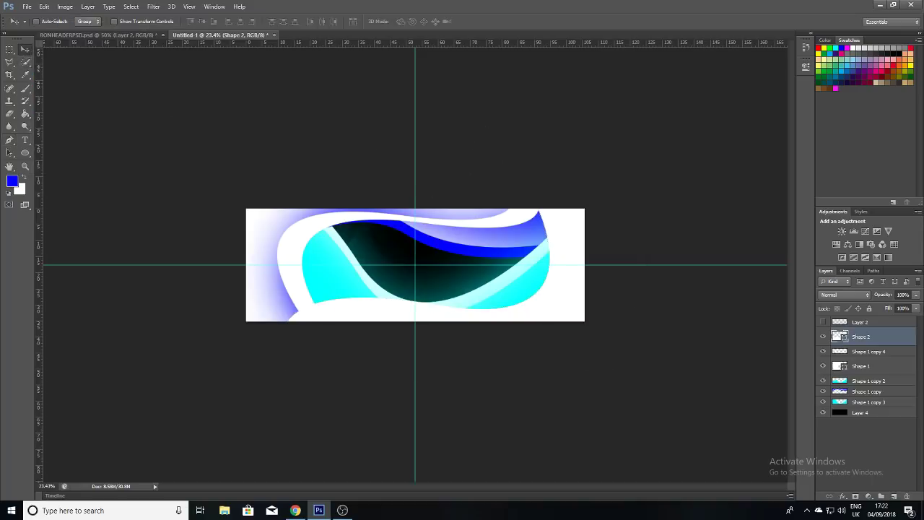
Step: Duplicate Shape 2 as Shape 2 copy
{"action": "right_click", "coordinate": [863, 344]}
{"action": "left_click", "coordinate": [806, 167]}
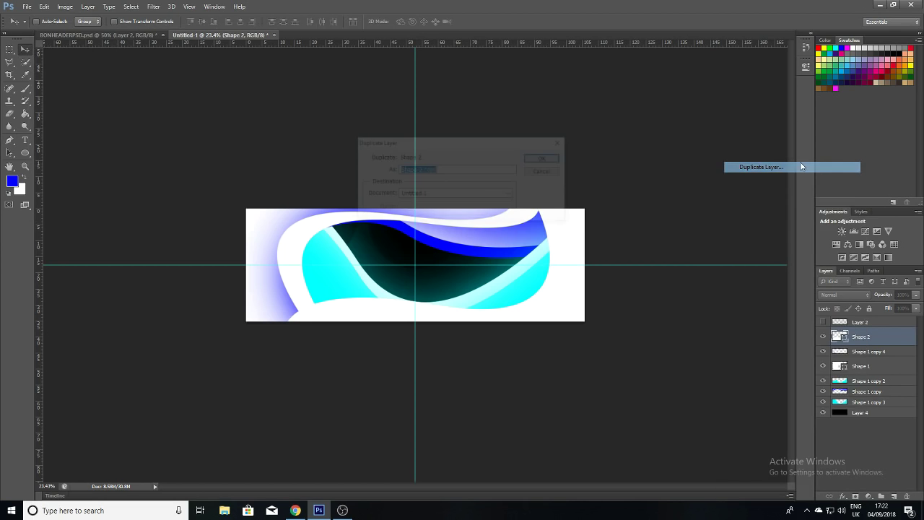
{"action": "left_click", "coordinate": [544, 157]}
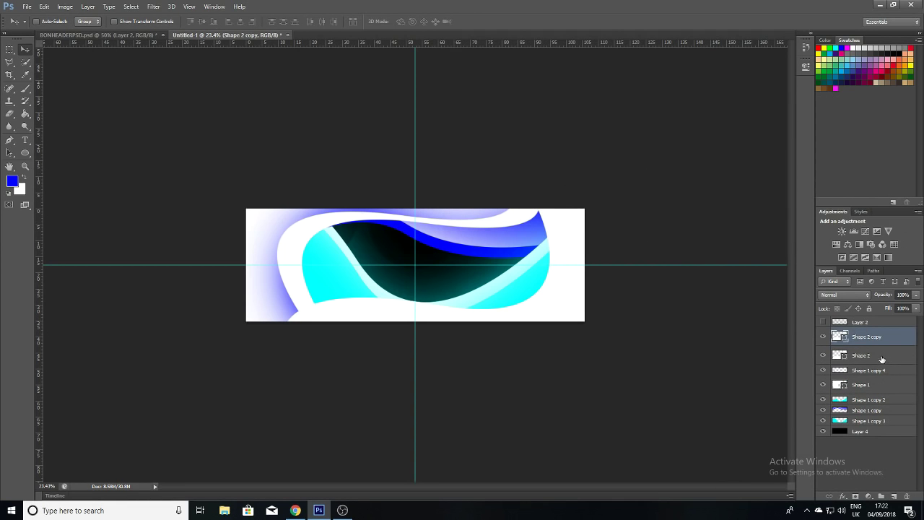
{"action": "key", "text": "ctrl+t"}
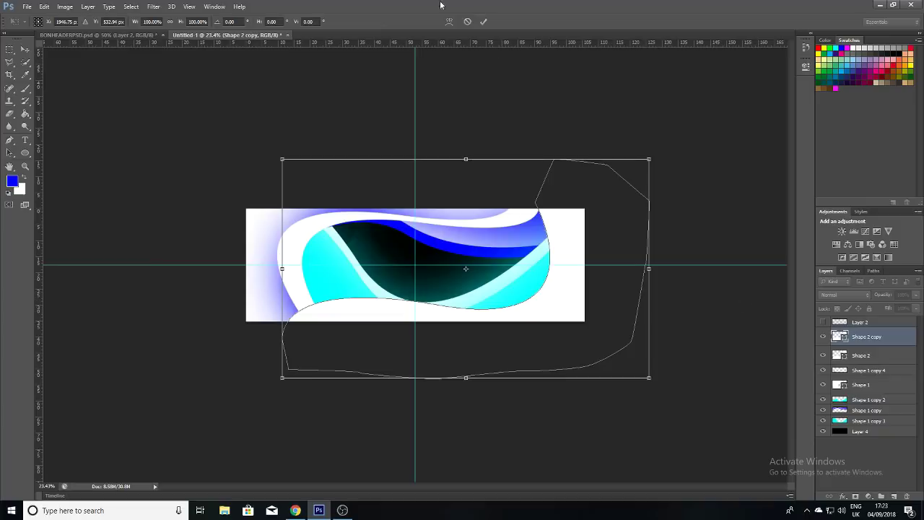
{"action": "left_click", "coordinate": [484, 21]}
Step: Load Shape 2 copy's outline as a selection and shift it slightly down-right
{"action": "left_click", "coordinate": [839, 336], "text": "ctrl"}
{"action": "left_click_drag", "start_coordinate": [515, 330], "coordinate": [528, 337]}
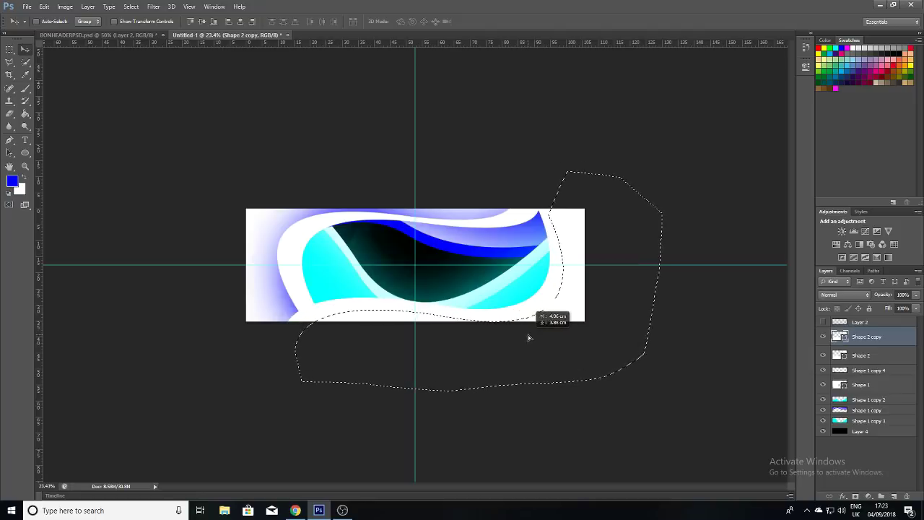
{"action": "left_click_drag", "start_coordinate": [528, 335], "coordinate": [527, 335]}
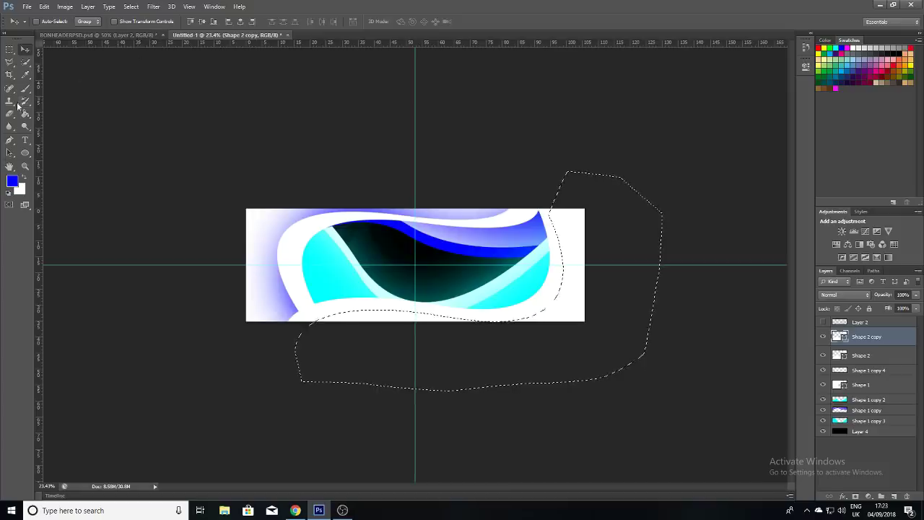
{"action": "left_click", "coordinate": [25, 75]}
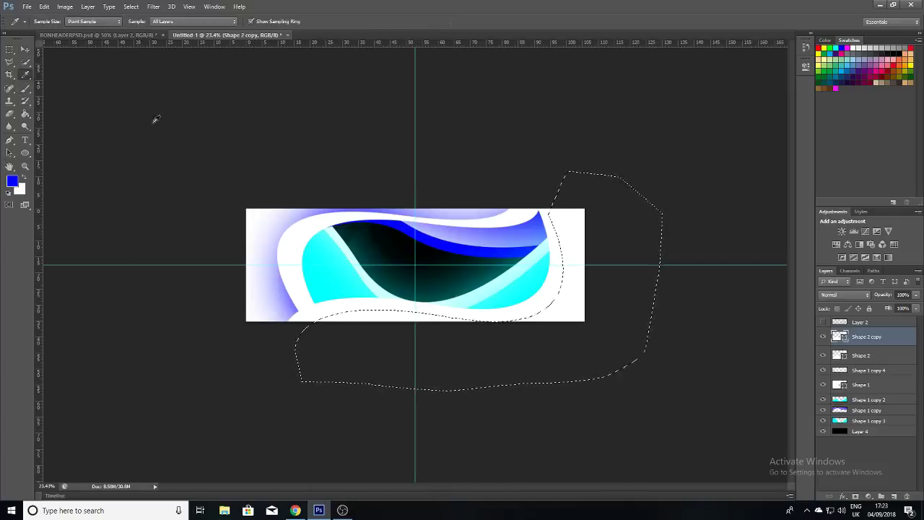
Step: Sample cyan from the waves and brush it along rasterized Shape 2 copy's inner border edge
{"action": "left_click", "coordinate": [539, 277]}
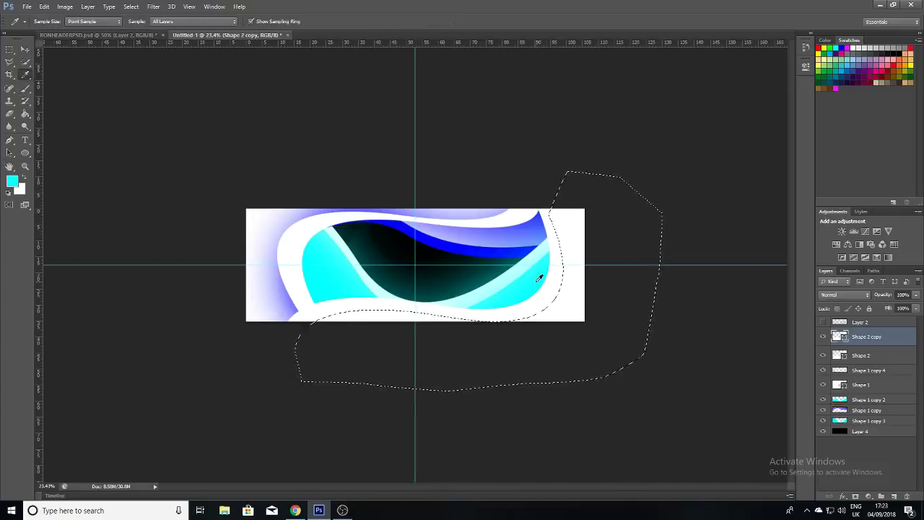
{"action": "left_click", "coordinate": [25, 88]}
{"action": "left_click", "coordinate": [253, 226]}
{"action": "left_click", "coordinate": [443, 192]}
{"action": "mouse_move", "coordinate": [316, 246]}
{"action": "left_mouse_down"}
{"action": "mouse_move", "coordinate": [440, 245]}
{"action": "mouse_move", "coordinate": [495, 258]}
{"action": "left_mouse_up"}
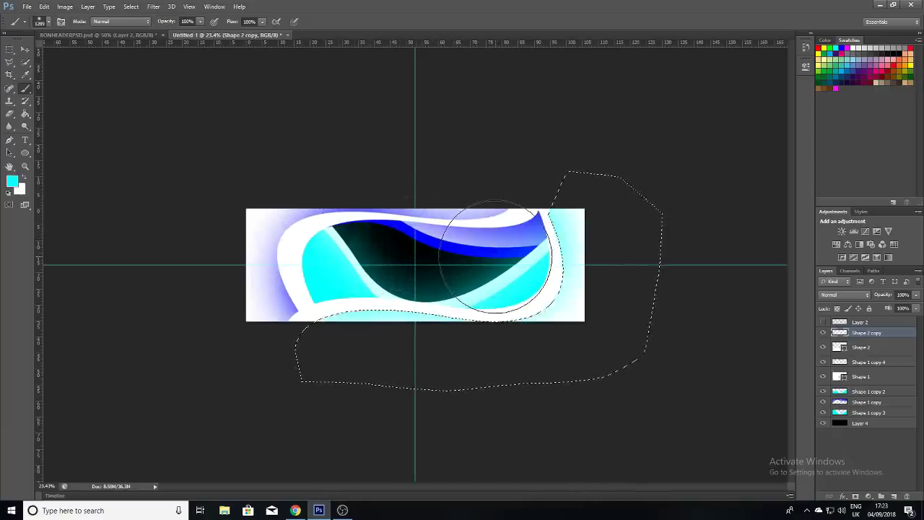
{"action": "key", "text": "ctrl+d"}
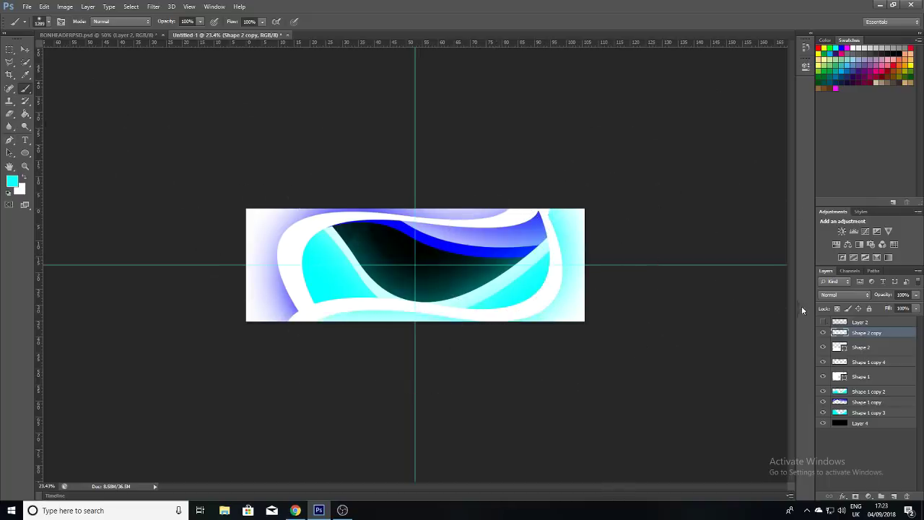
{"action": "left_click", "coordinate": [822, 322]}
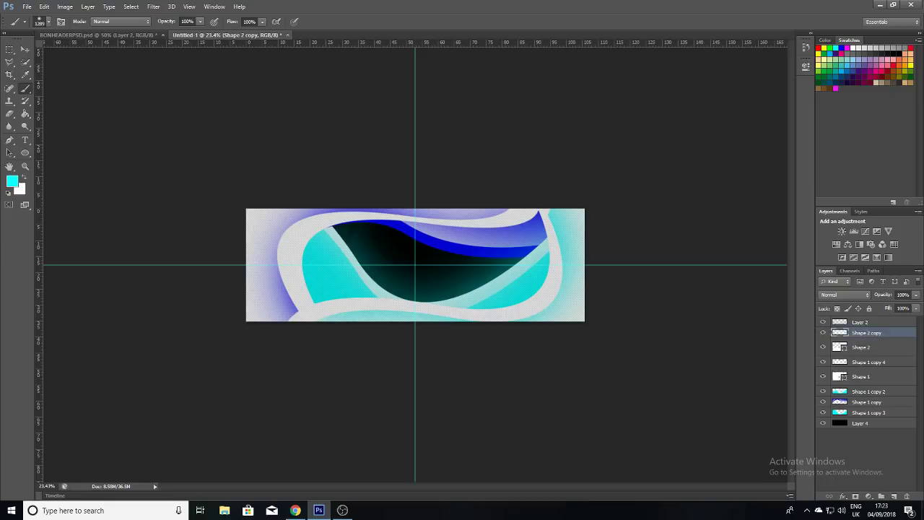
Step: Hide Layer 4 and Layer 2, then merge the visible wave layers into Shape 2 copy
{"action": "left_click", "coordinate": [824, 423]}
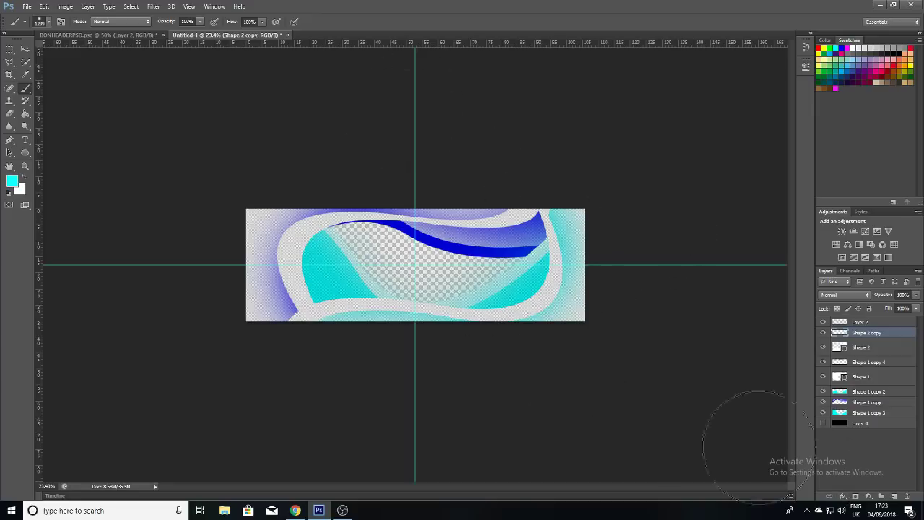
{"action": "left_click", "coordinate": [822, 321]}
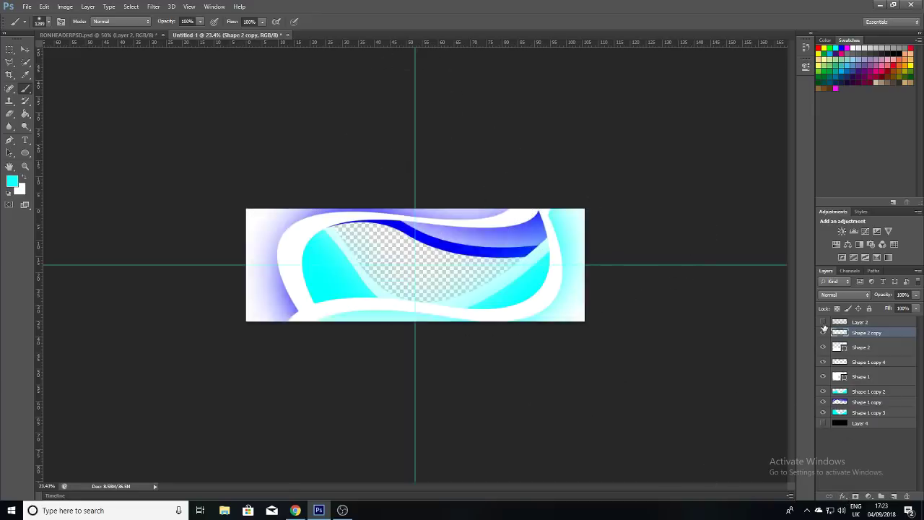
{"action": "right_click", "coordinate": [895, 334]}
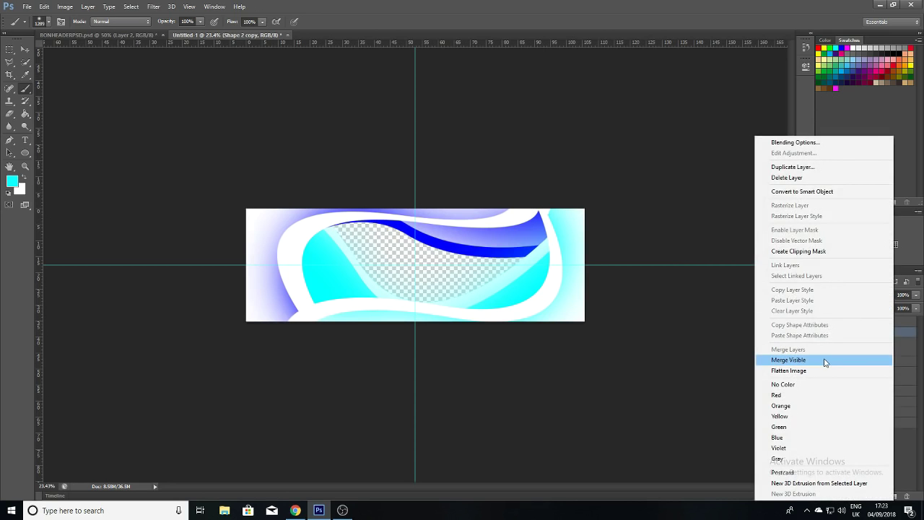
{"action": "left_click", "coordinate": [822, 358]}
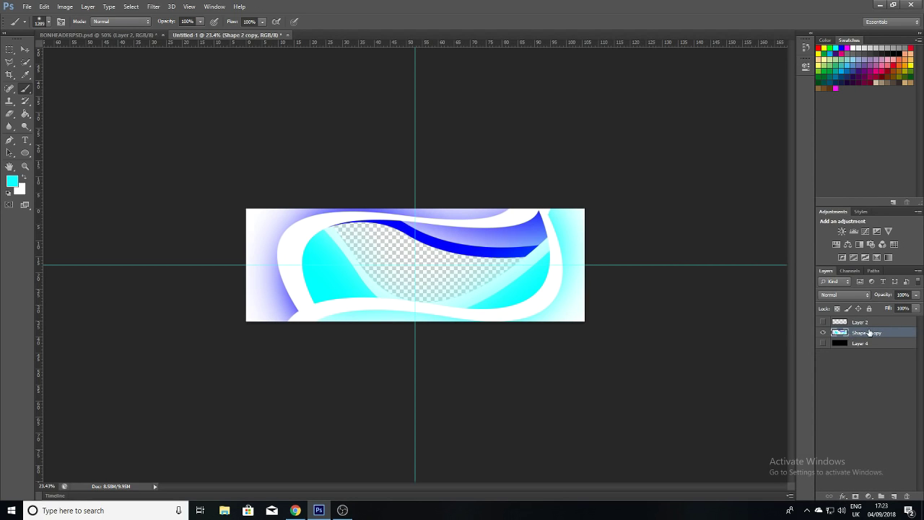
Step: Duplicate Shape 2 copy as Shape 2 copy 2 and place it beneath the original
{"action": "right_click", "coordinate": [869, 334]}
{"action": "left_click", "coordinate": [766, 166]}
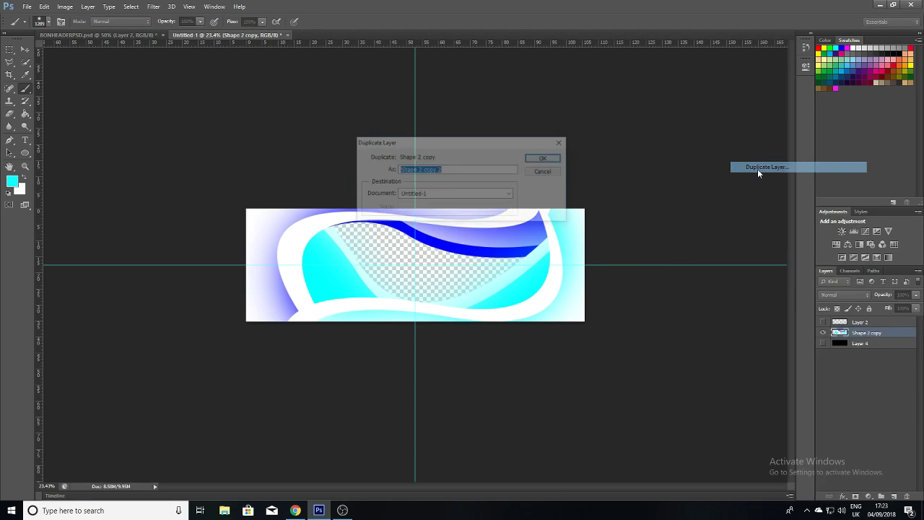
{"action": "left_click", "coordinate": [541, 158]}
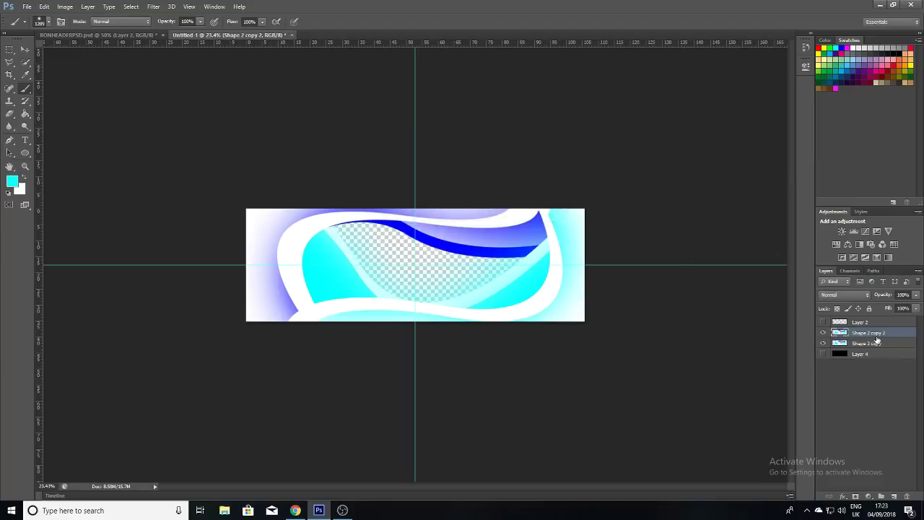
{"action": "left_click_drag", "start_coordinate": [876, 335], "coordinate": [879, 351]}
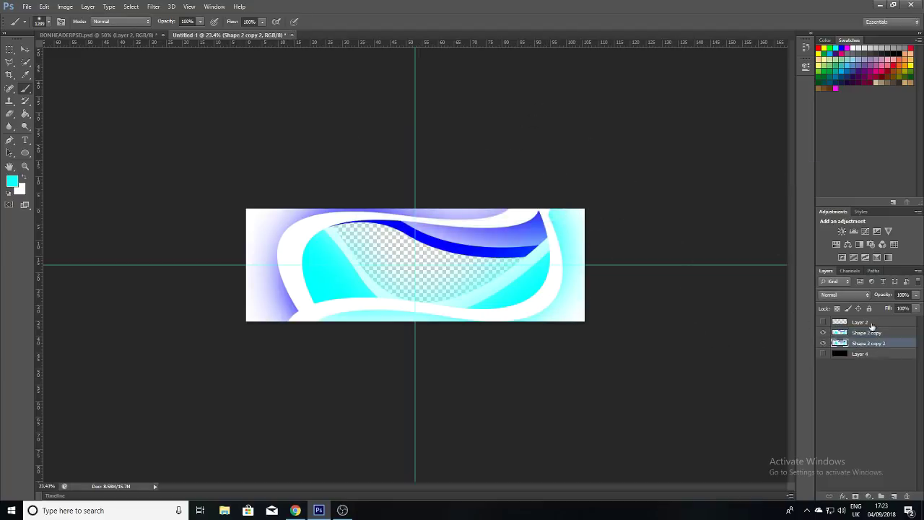
Step: Shrink Shape 2 copy 2, rotate it 180° into the centre gap, and show black Layer 4
{"action": "key", "text": "ctrl+t"}
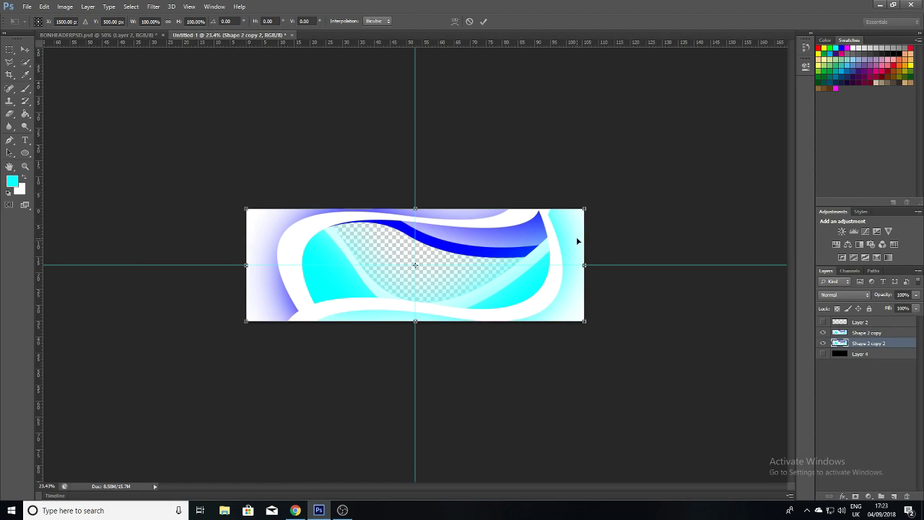
{"action": "left_click_drag", "start_coordinate": [590, 210], "coordinate": [529, 227]}
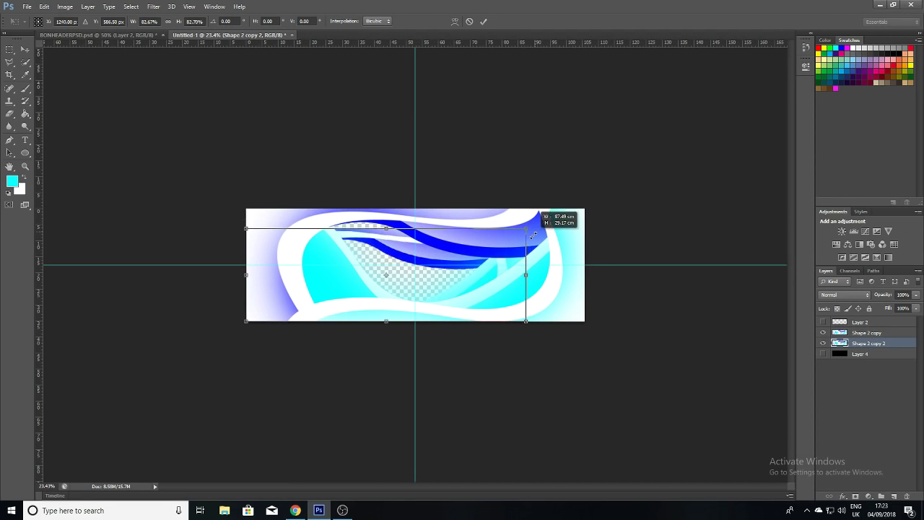
{"action": "left_click_drag", "start_coordinate": [387, 227], "coordinate": [387, 219]}
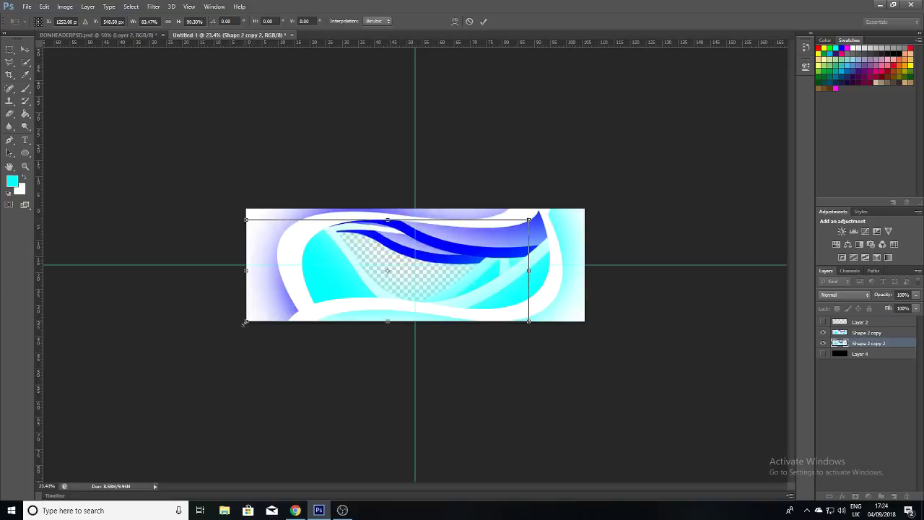
{"action": "left_click_drag", "start_coordinate": [245, 322], "coordinate": [335, 312]}
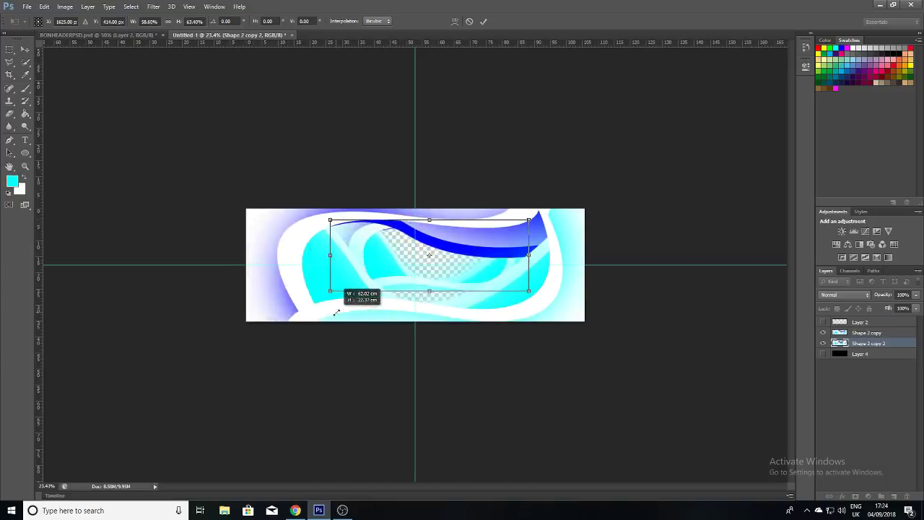
{"action": "left_click_drag", "start_coordinate": [336, 312], "coordinate": [322, 318]}
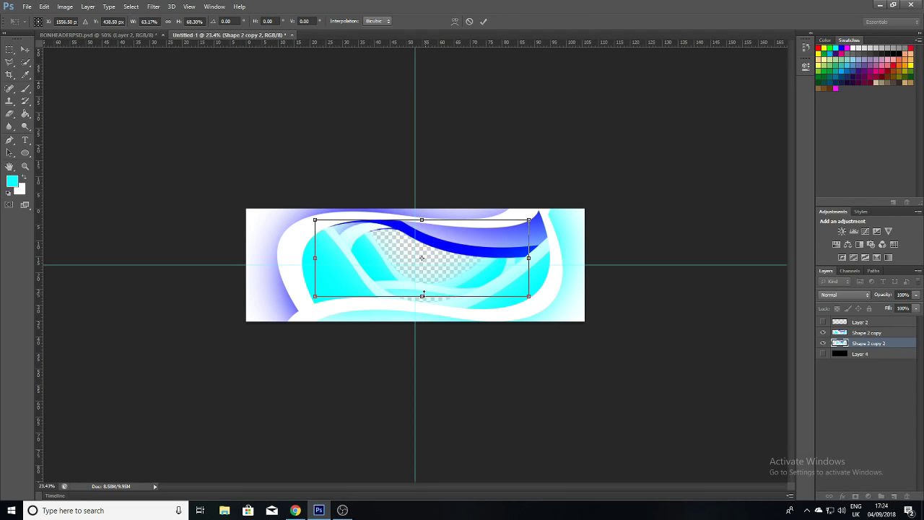
{"action": "left_click_drag", "start_coordinate": [425, 295], "coordinate": [422, 306]}
{"action": "left_click_drag", "start_coordinate": [323, 210], "coordinate": [589, 365]}
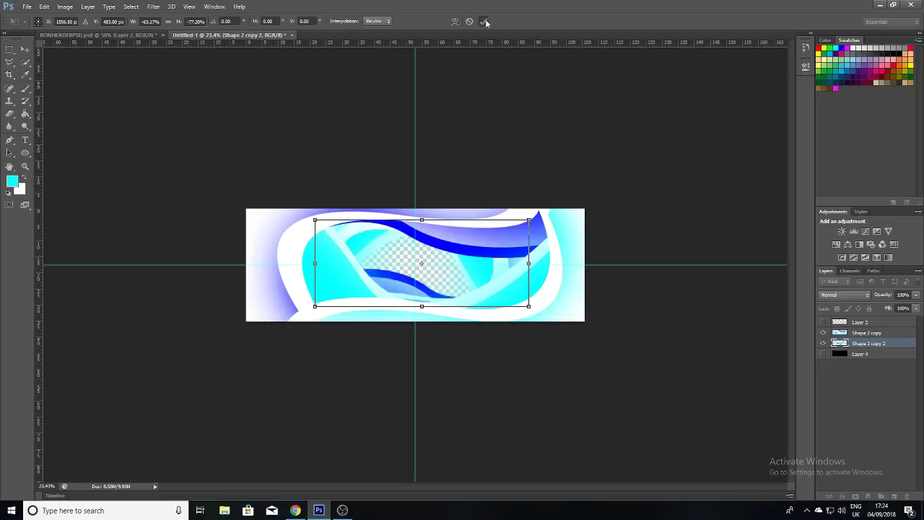
{"action": "left_click", "coordinate": [483, 21]}
{"action": "left_click", "coordinate": [823, 353]}
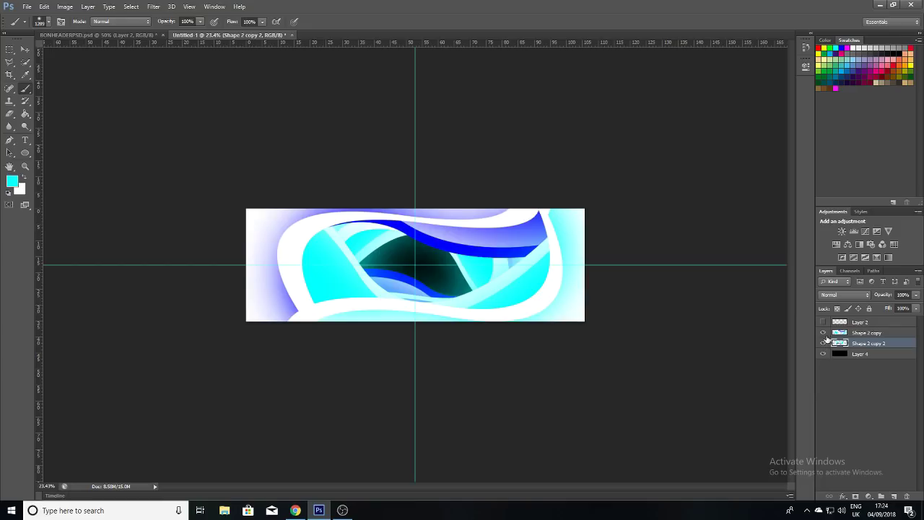
Step: Show Layer 2's grey overlay, compare with BONHEADERPSD, and select the Rectangle Tool in Untitled-1
{"action": "left_click", "coordinate": [823, 322]}
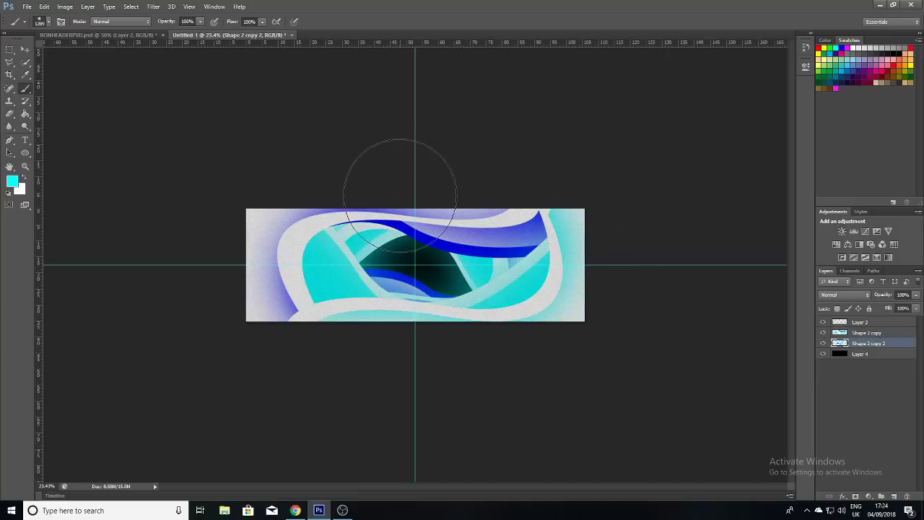
{"action": "left_click", "coordinate": [104, 33]}
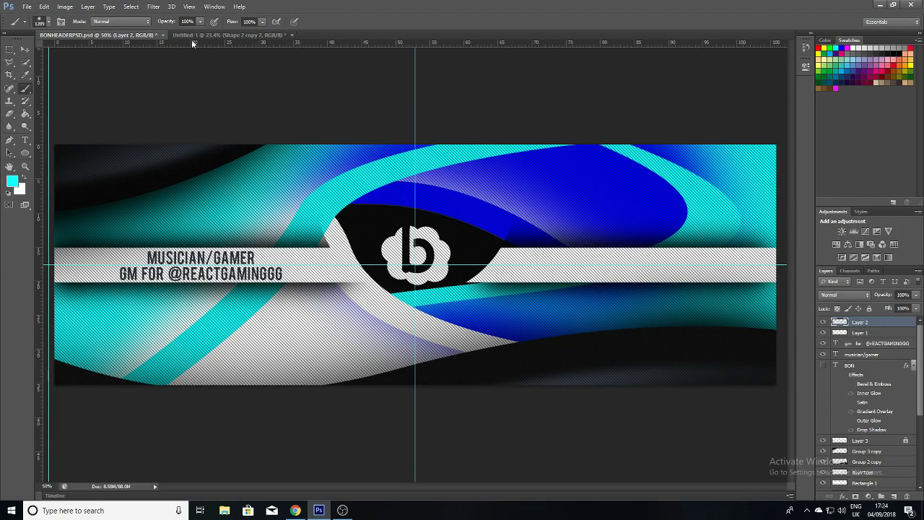
{"action": "left_click", "coordinate": [218, 34]}
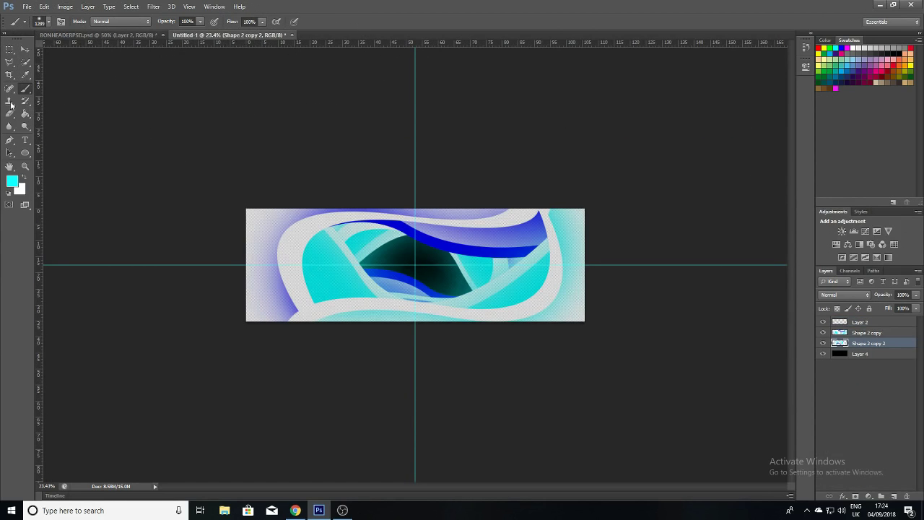
{"action": "left_click", "coordinate": [25, 153]}
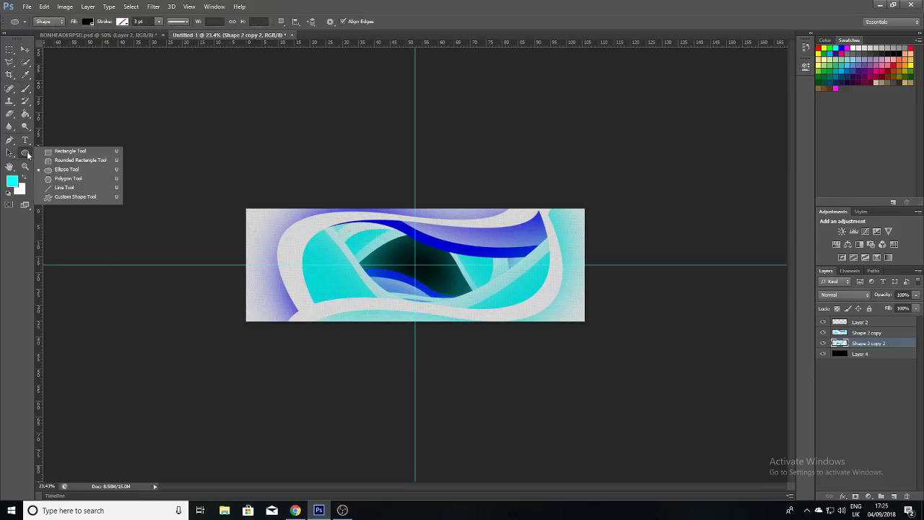
{"action": "left_click", "coordinate": [62, 160]}
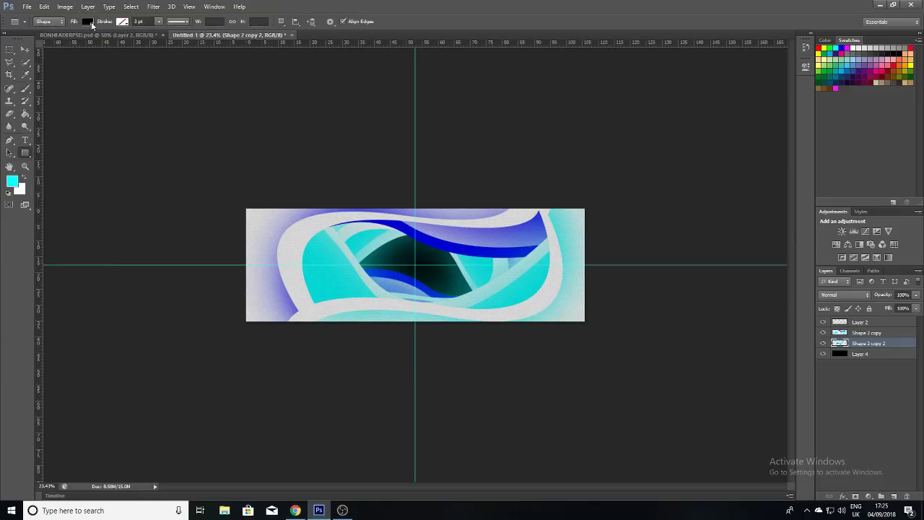
Step: Draw a white-filled rectangle across the middle of the banner
{"action": "left_click", "coordinate": [87, 21]}
{"action": "left_click", "coordinate": [45, 68]}
{"action": "left_click_drag", "start_coordinate": [223, 250], "coordinate": [570, 273]}
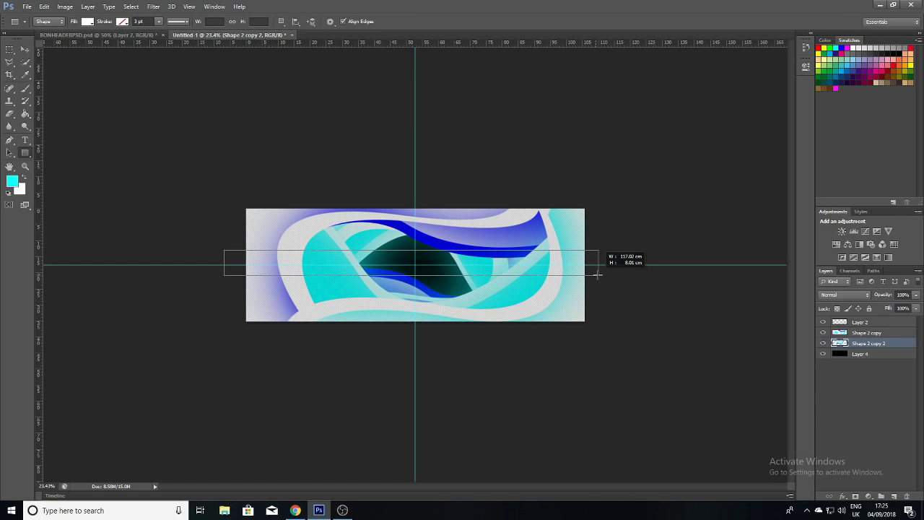
{"action": "left_click_drag", "start_coordinate": [570, 273], "coordinate": [599, 274]}
Step: Transform the rectangle into a thin 3201 × 152 px strip
{"action": "key", "text": "ctrl+t"}
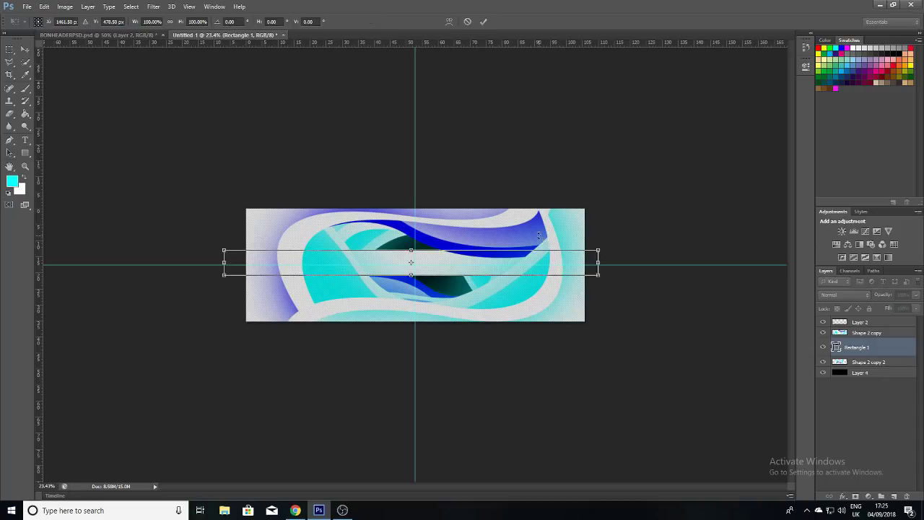
{"action": "left_click_drag", "start_coordinate": [597, 249], "coordinate": [585, 251]}
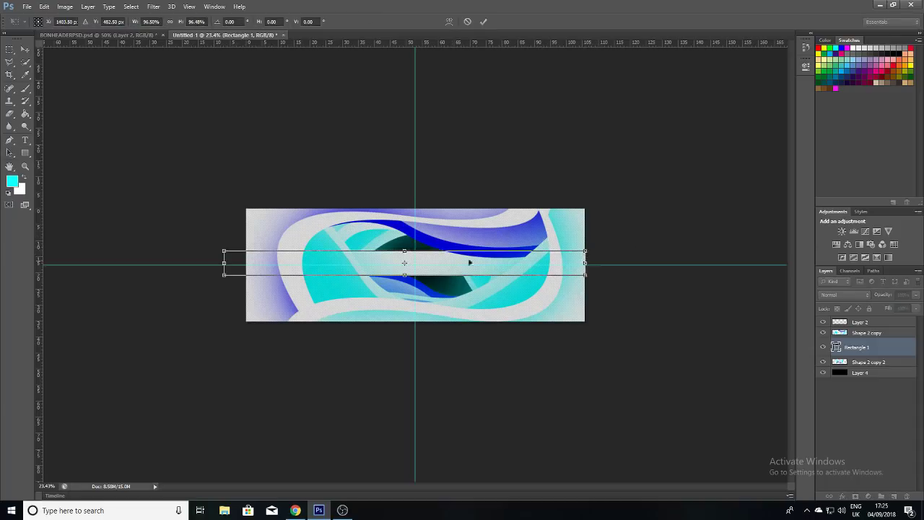
{"action": "left_click_drag", "start_coordinate": [404, 251], "coordinate": [405, 256]}
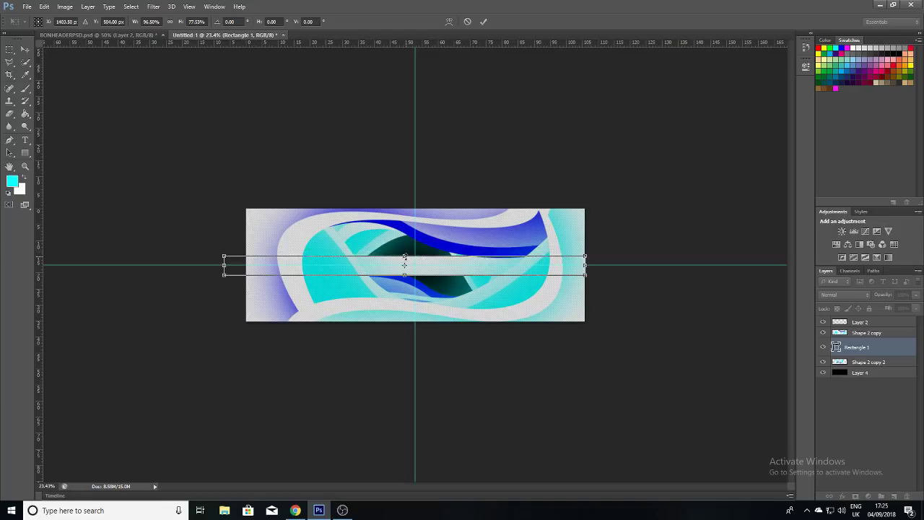
{"action": "left_click_drag", "start_coordinate": [404, 254], "coordinate": [409, 257]}
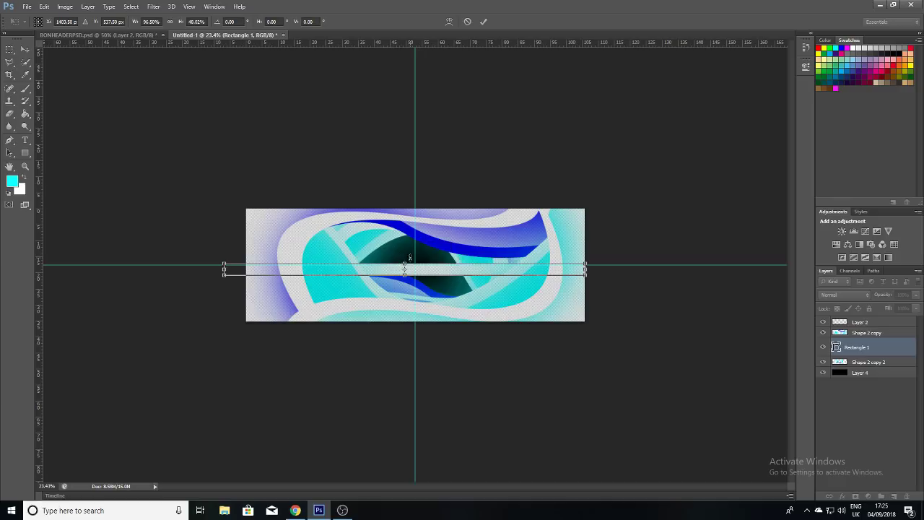
{"action": "left_click_drag", "start_coordinate": [405, 265], "coordinate": [406, 258]}
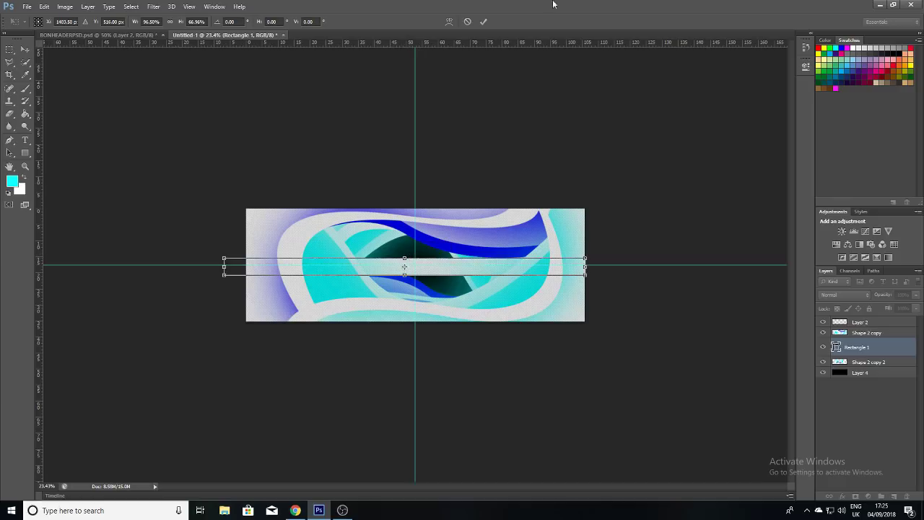
{"action": "left_click", "coordinate": [483, 21]}
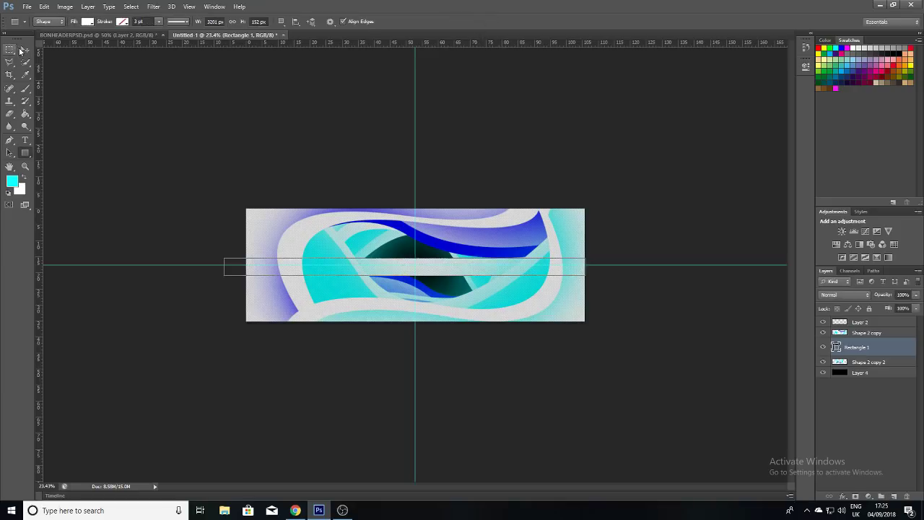
{"action": "left_click", "coordinate": [24, 50]}
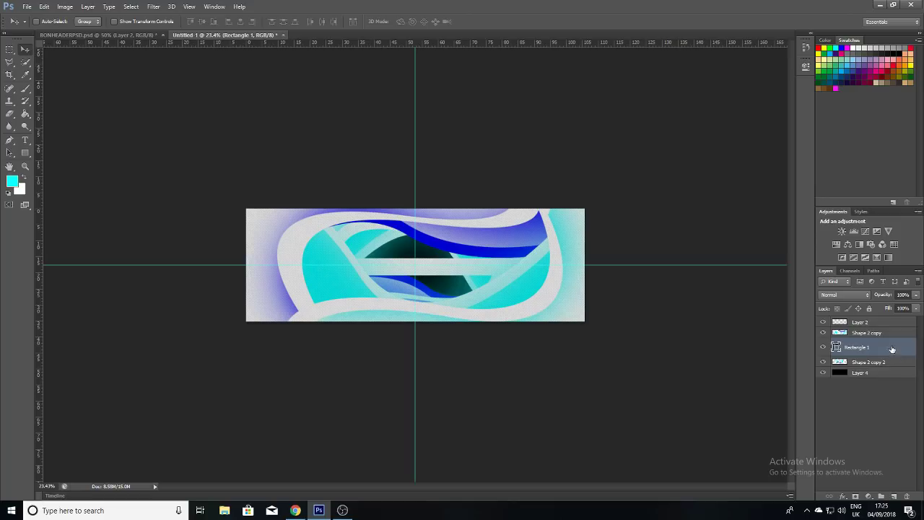
Step: Move Rectangle 1 above Shape 2 copy and nudge the strip slightly right and up
{"action": "left_click_drag", "start_coordinate": [891, 349], "coordinate": [889, 333]}
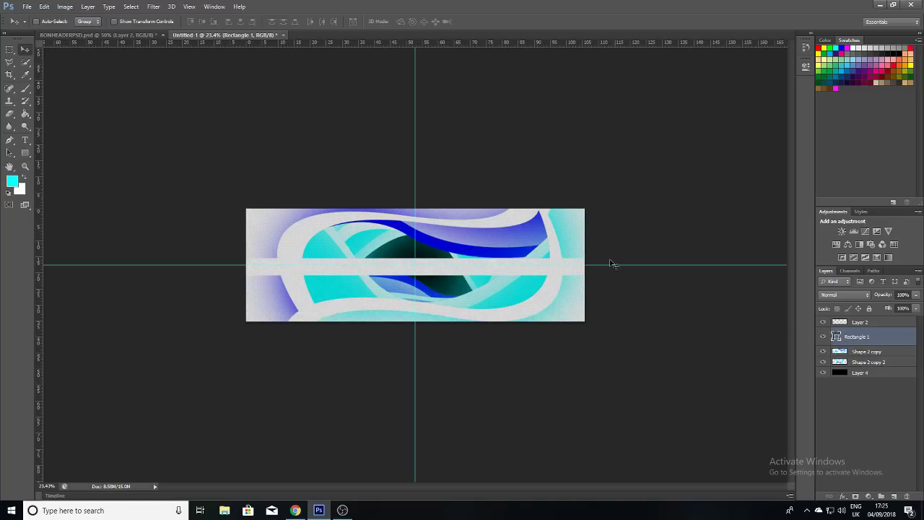
{"action": "key", "text": "ctrl+t"}
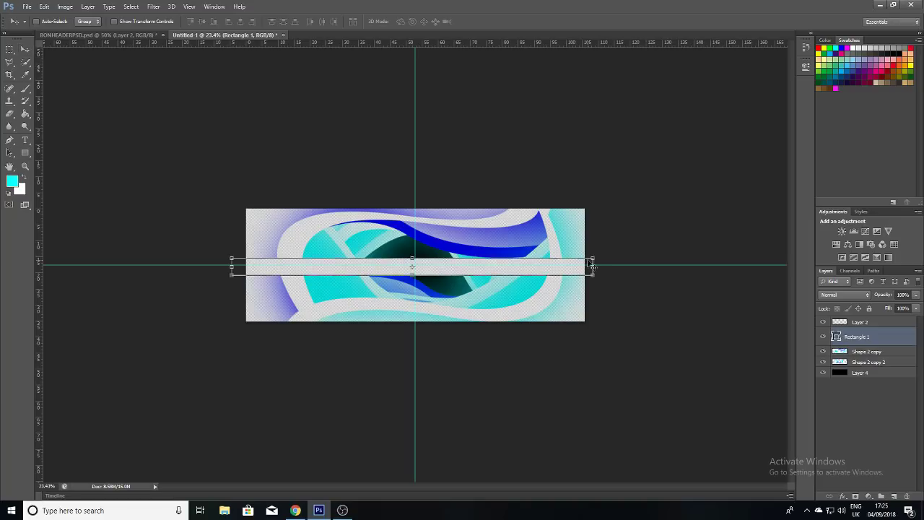
{"action": "left_click_drag", "start_coordinate": [588, 263], "coordinate": [591, 263]}
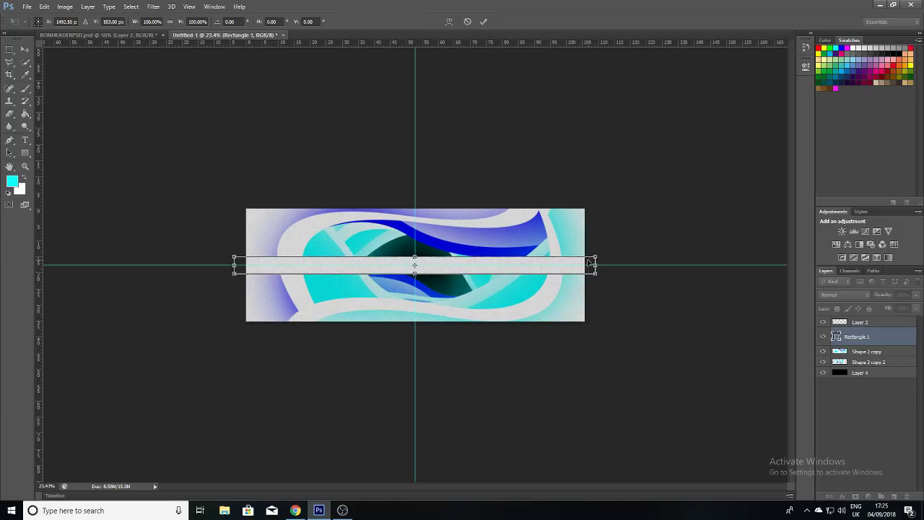
{"action": "left_click", "coordinate": [483, 22]}
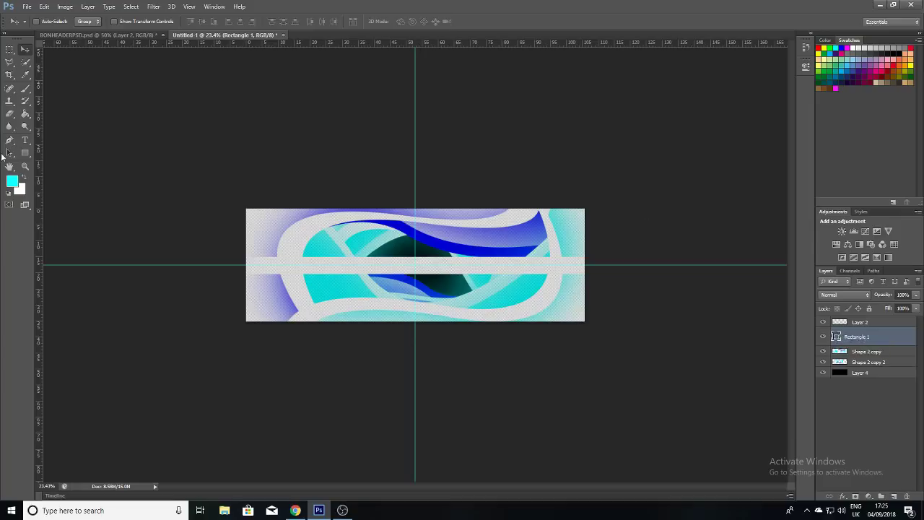
{"action": "left_click", "coordinate": [10, 113]}
Step: Rasterize the strip and set the Eraser brush size to 300 px
{"action": "left_click", "coordinate": [406, 230]}
{"action": "left_click", "coordinate": [453, 191]}
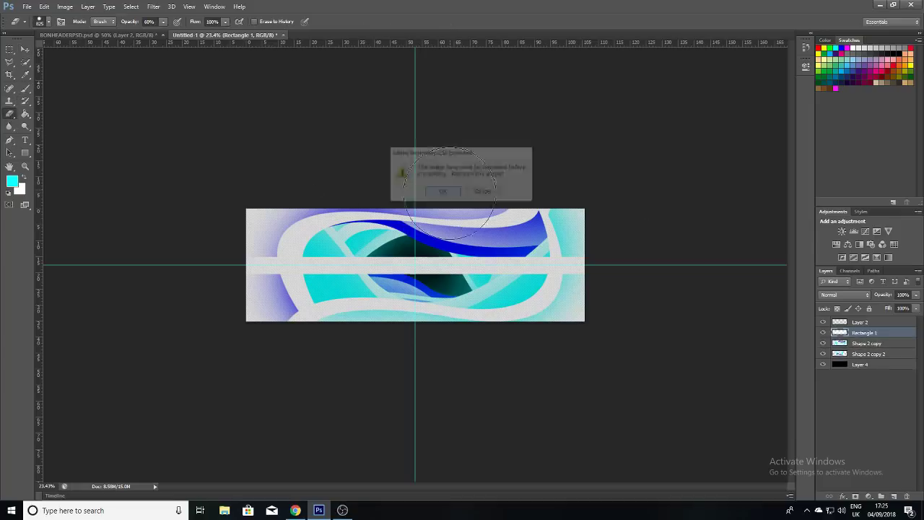
{"action": "right_click", "coordinate": [420, 241]}
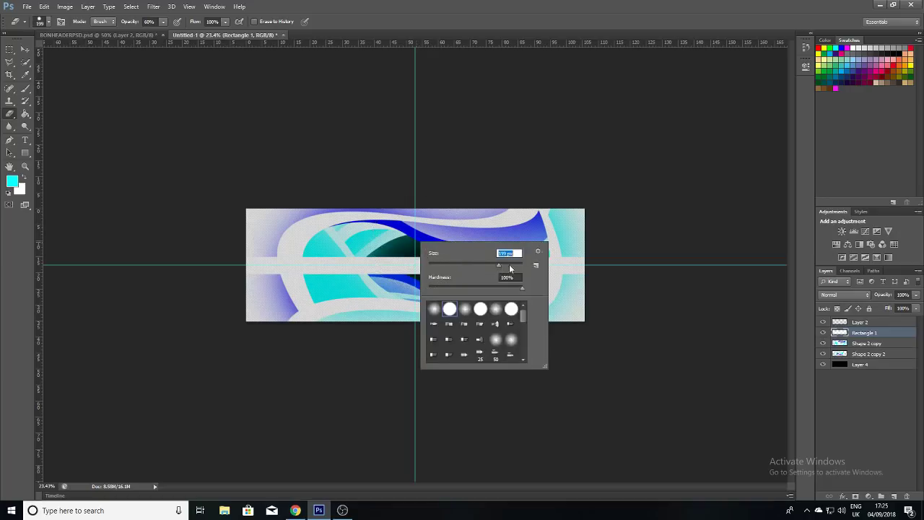
{"action": "left_click_drag", "start_coordinate": [502, 265], "coordinate": [506, 265]}
{"action": "type", "text": "300"}
{"action": "key", "text": "Return"}
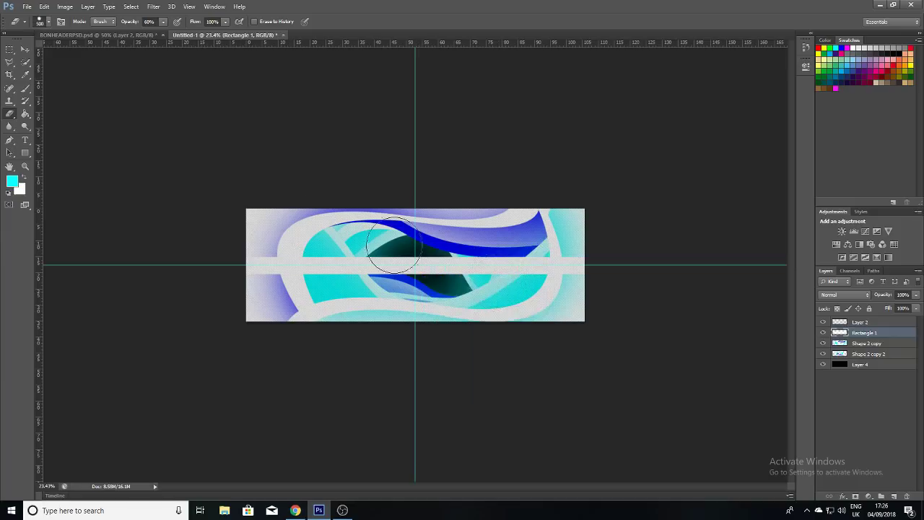
Step: Erase the strip's centre so the dark circle shows through
{"action": "left_click", "coordinate": [415, 252]}
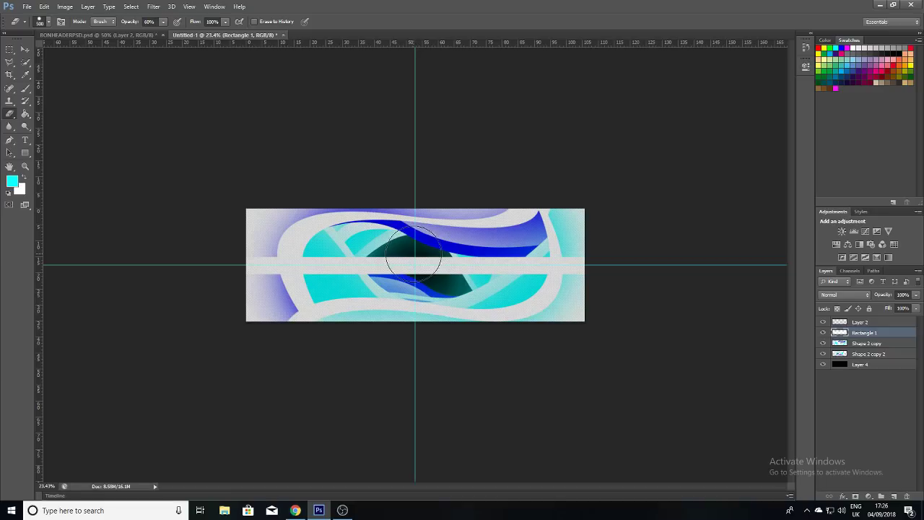
{"action": "left_click", "coordinate": [414, 254]}
{"action": "left_click", "coordinate": [414, 254]}
{"action": "left_click", "coordinate": [414, 254]}
{"action": "left_click", "coordinate": [415, 254]}
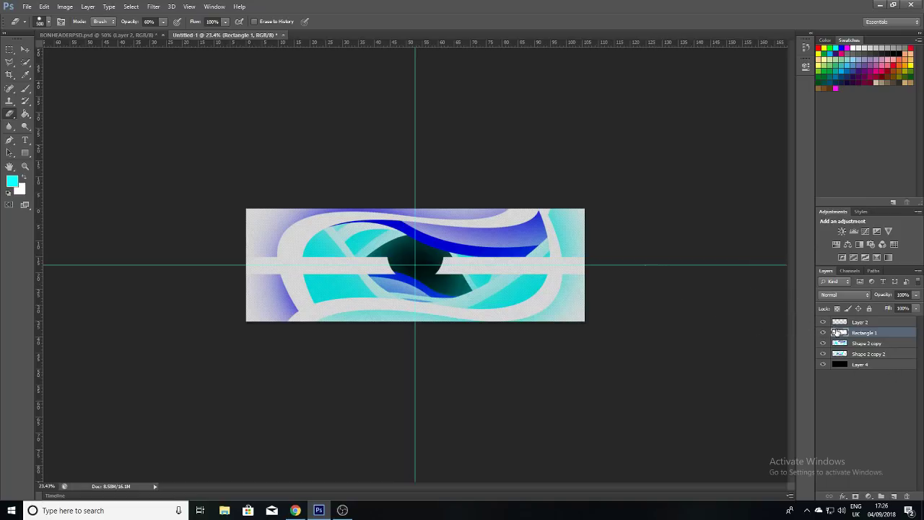
{"action": "left_click", "coordinate": [839, 333], "text": "ctrl"}
Step: Select the inverse of Rectangle 1 and set a black 92 px brush at 0% hardness
{"action": "left_click", "coordinate": [10, 49]}
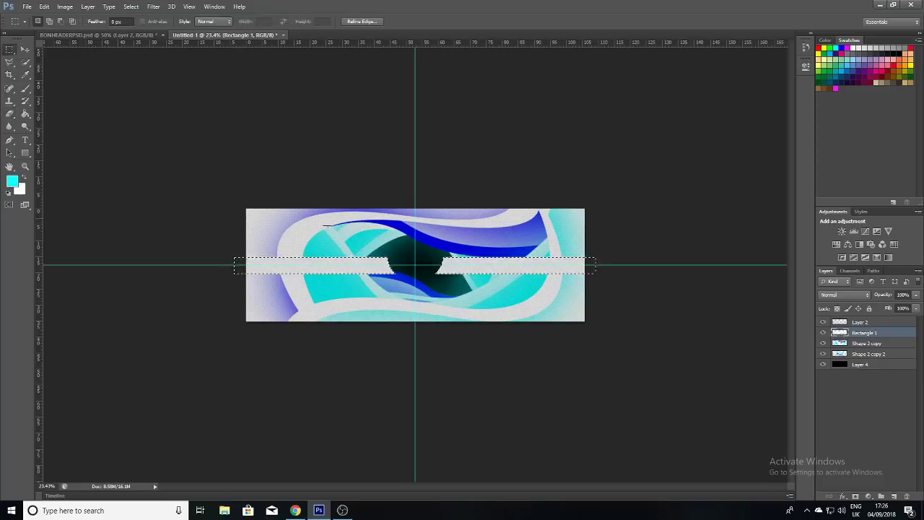
{"action": "right_click", "coordinate": [391, 241]}
{"action": "left_click", "coordinate": [431, 253]}
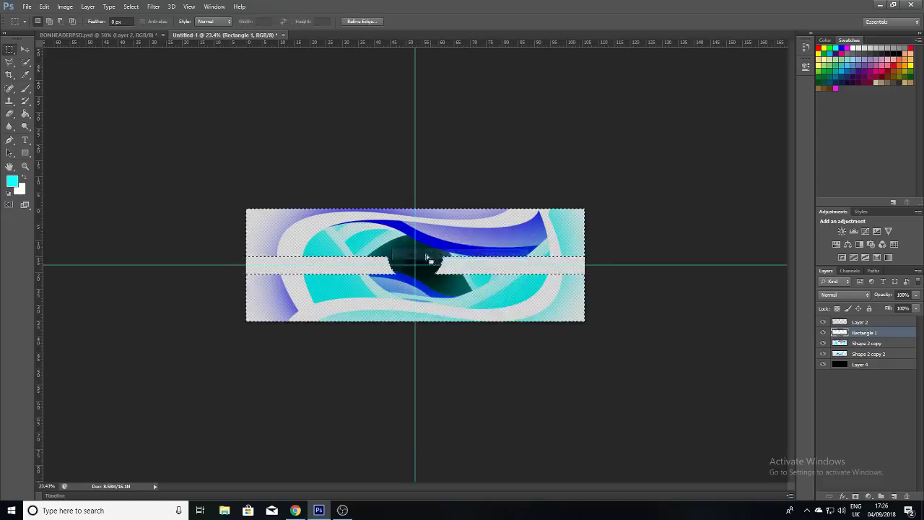
{"action": "left_click", "coordinate": [25, 88]}
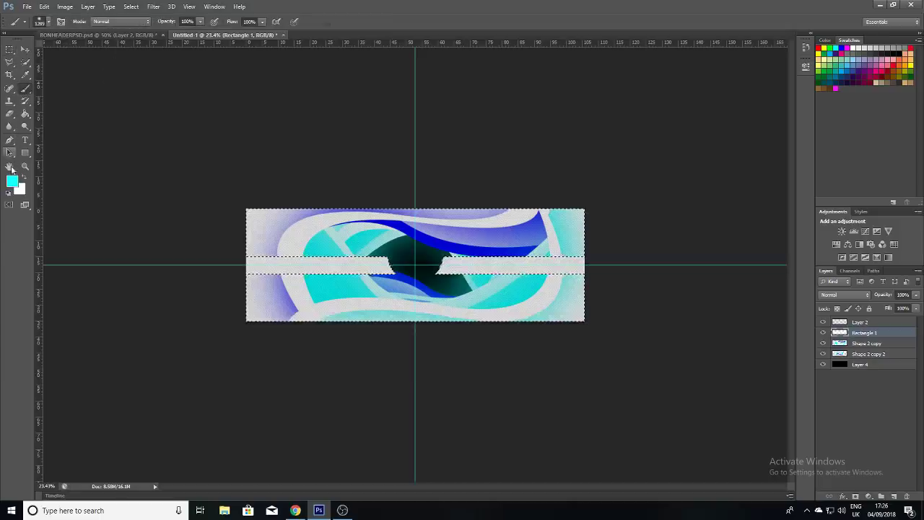
{"action": "left_click", "coordinate": [12, 181]}
{"action": "left_click", "coordinate": [559, 143]}
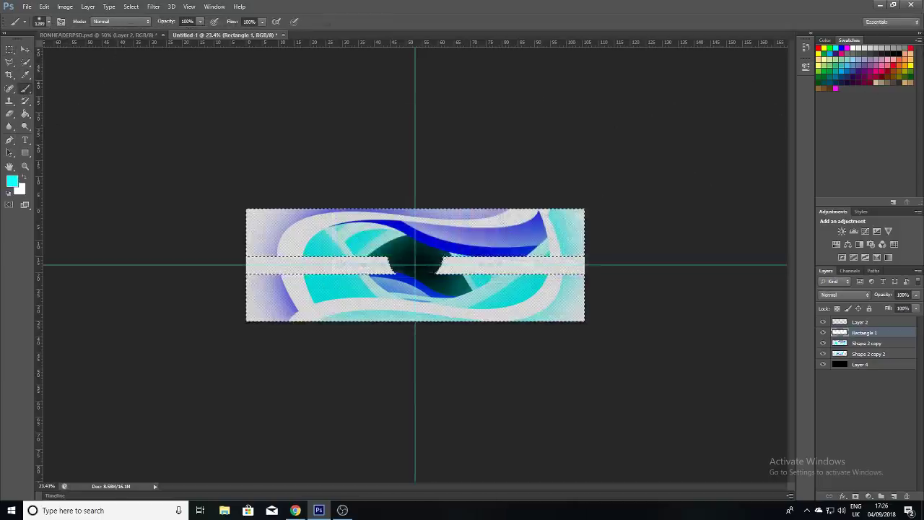
{"action": "left_click", "coordinate": [897, 52]}
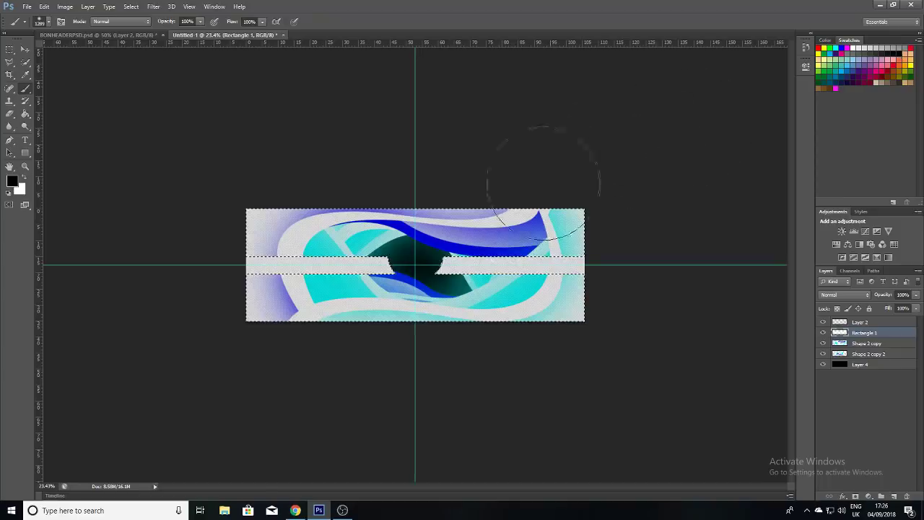
{"action": "right_click", "coordinate": [382, 257]}
{"action": "left_click_drag", "start_coordinate": [410, 271], "coordinate": [439, 273]}
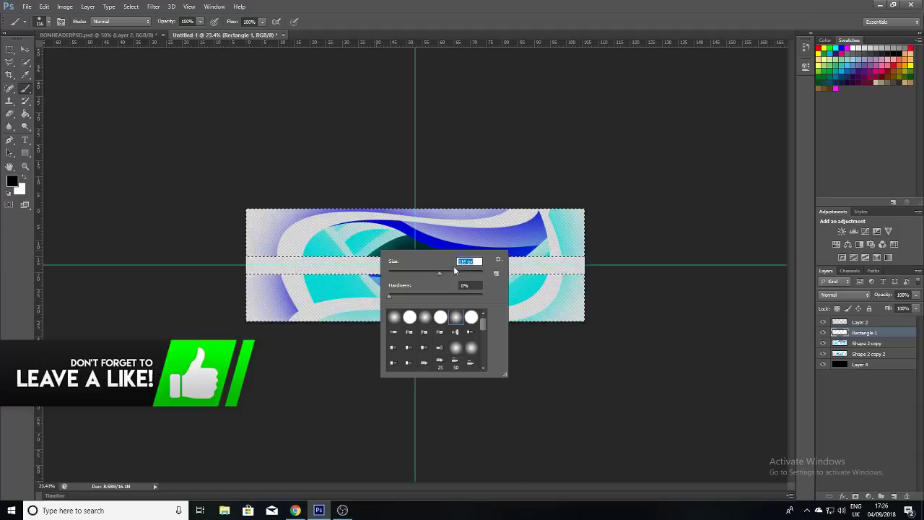
{"action": "left_click", "coordinate": [322, 265]}
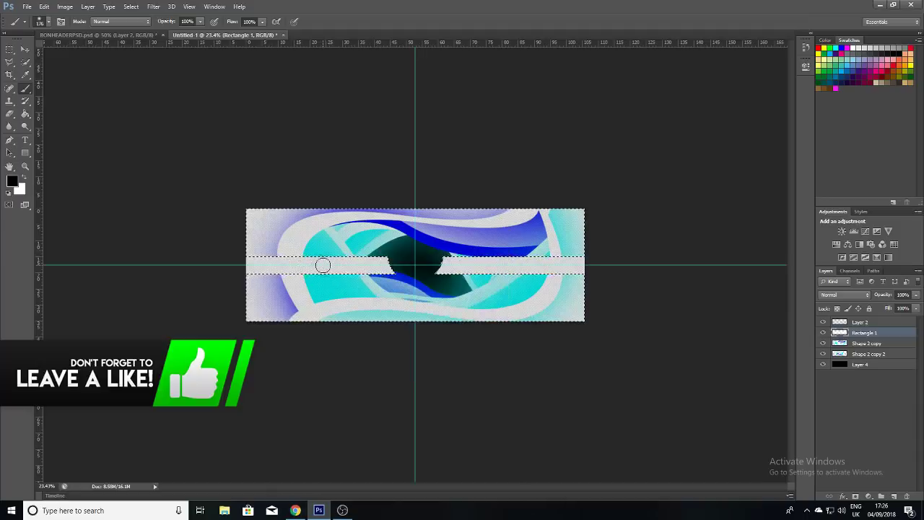
Step: Paint soft dark shading along the bar's top and bottom edges, then deselect
{"action": "mouse_move", "coordinate": [323, 265]}
{"action": "left_mouse_down"}
{"action": "mouse_move", "coordinate": [277, 267]}
{"action": "mouse_move", "coordinate": [378, 267]}
{"action": "mouse_move", "coordinate": [265, 264]}
{"action": "left_mouse_up"}
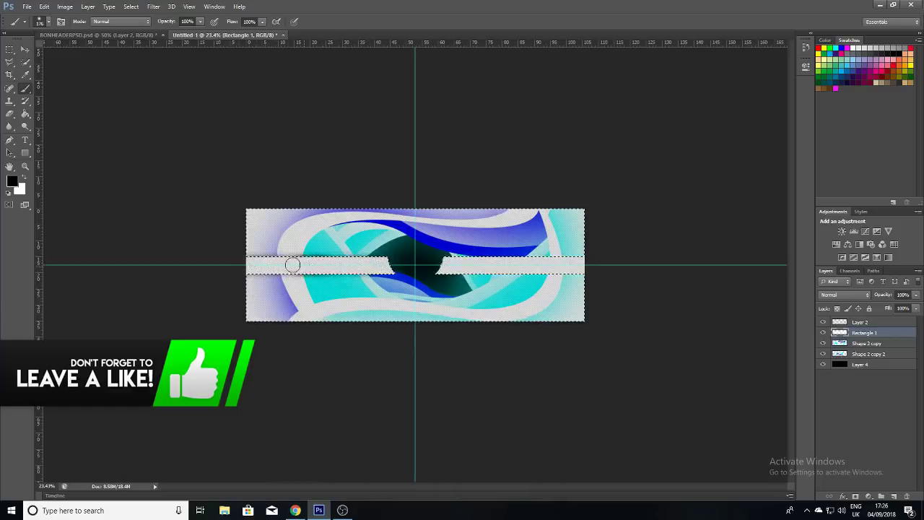
{"action": "left_click_drag", "start_coordinate": [246, 265], "coordinate": [559, 265]}
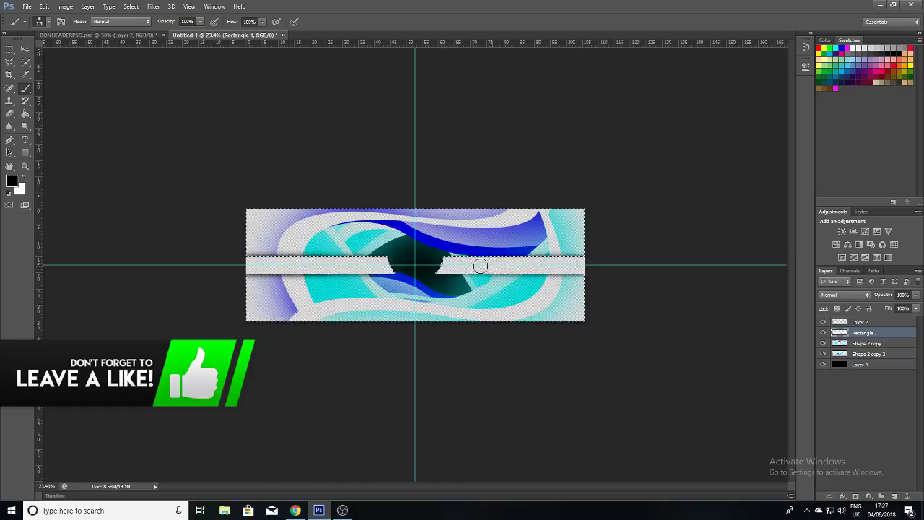
{"action": "left_click_drag", "start_coordinate": [504, 265], "coordinate": [444, 264]}
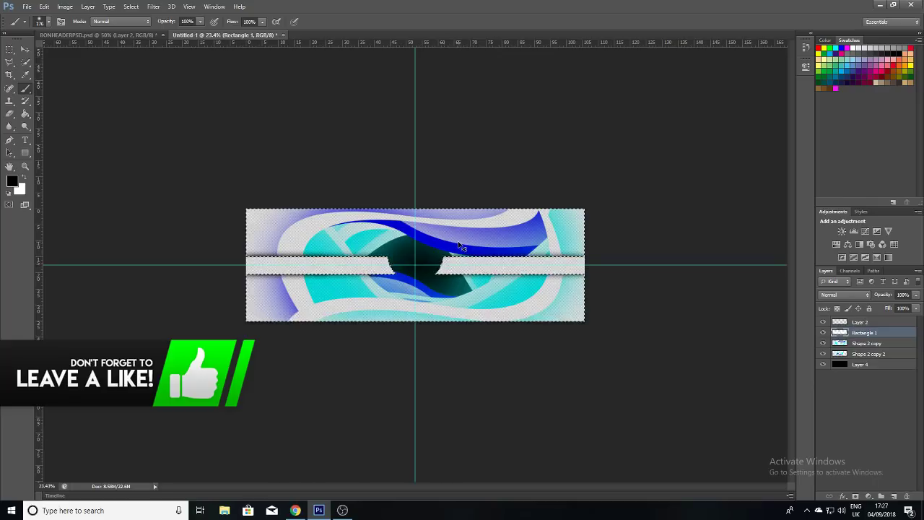
{"action": "key", "text": "ctrl+d"}
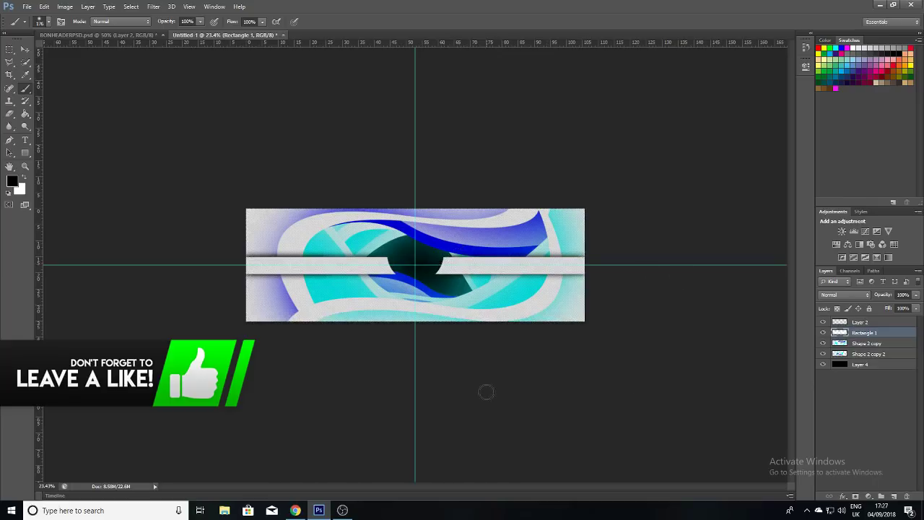
{"action": "left_click", "coordinate": [26, 6]}
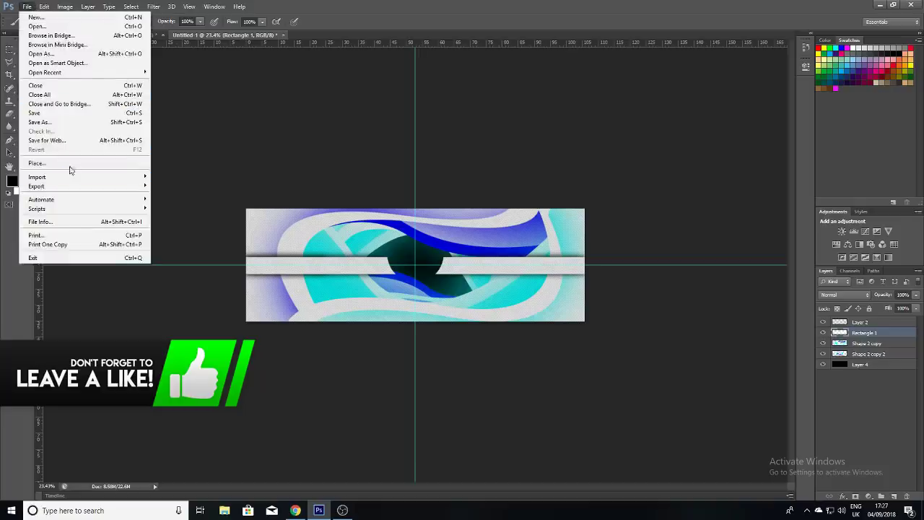
Step: Place SKUM_2D_WHITE from the Desktop at the banner's centre and commit it
{"action": "left_click", "coordinate": [69, 166]}
{"action": "scroll", "coordinate": [294, 227], "scroll_direction": "down", "scroll_amount": 5}
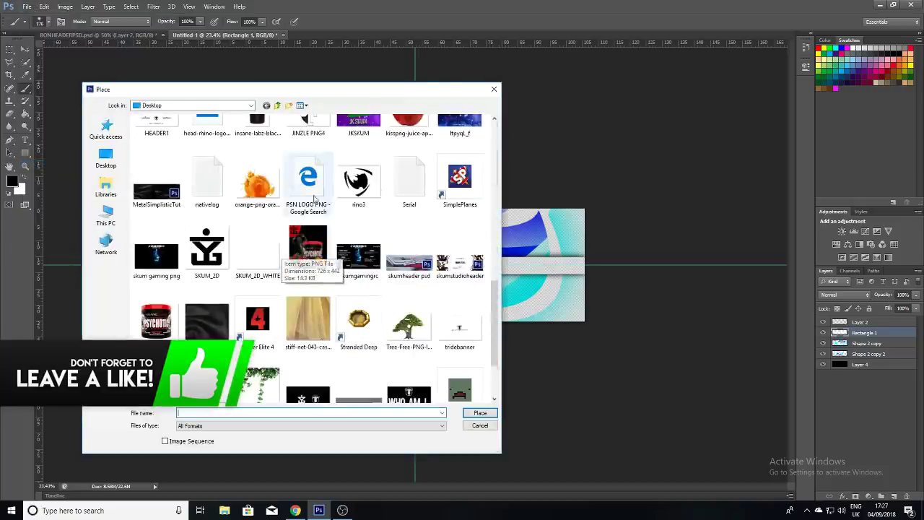
{"action": "scroll", "coordinate": [295, 227], "scroll_direction": "down", "scroll_amount": 2}
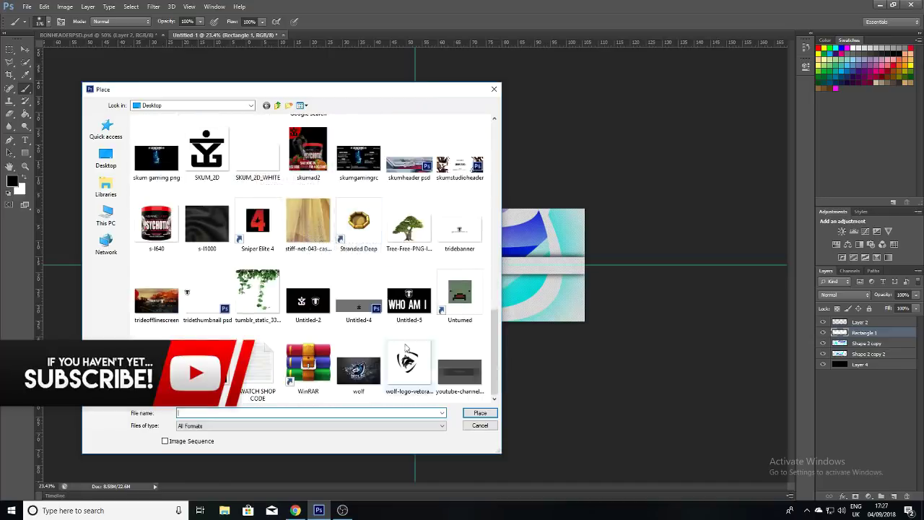
{"action": "scroll", "coordinate": [347, 303], "scroll_direction": "up", "scroll_amount": 5}
{"action": "scroll", "coordinate": [288, 274], "scroll_direction": "down", "scroll_amount": 3}
{"action": "left_click", "coordinate": [207, 256]}
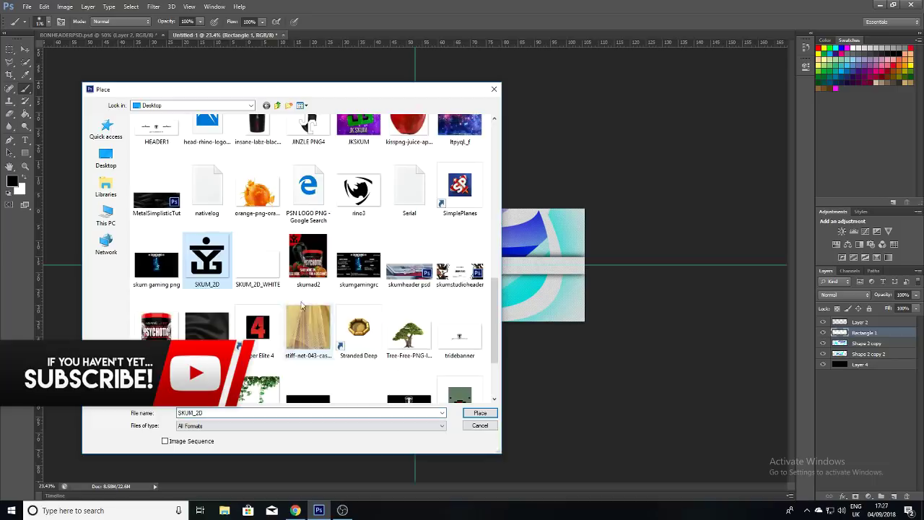
{"action": "left_click", "coordinate": [257, 261]}
{"action": "left_click", "coordinate": [481, 417]}
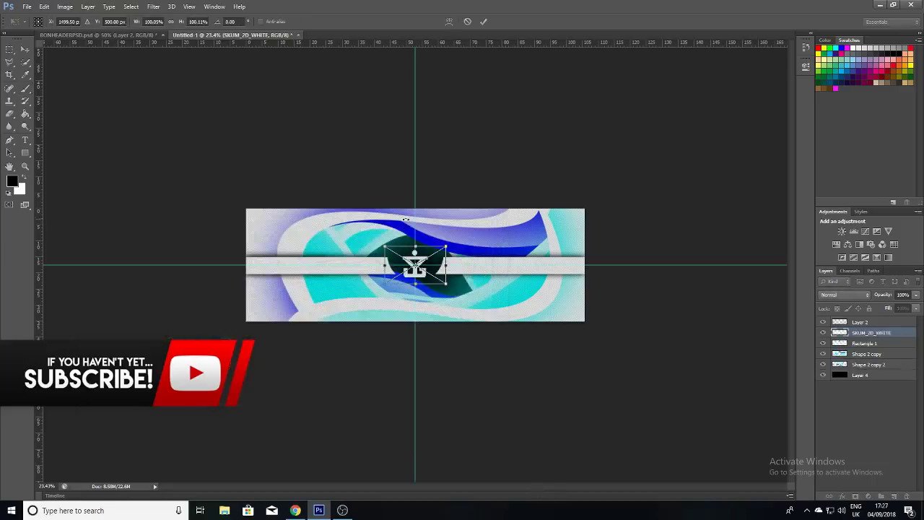
{"action": "left_click", "coordinate": [482, 23]}
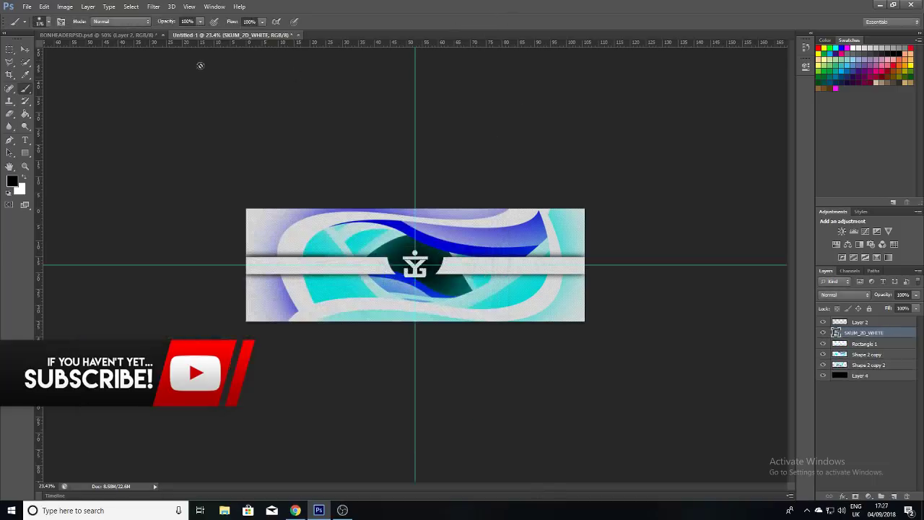
{"action": "left_click", "coordinate": [24, 49]}
Step: Move the SKUM_2D_WHITE layer down to just above Layer 4, then switch to OBS
{"action": "left_click_drag", "start_coordinate": [854, 332], "coordinate": [856, 370]}
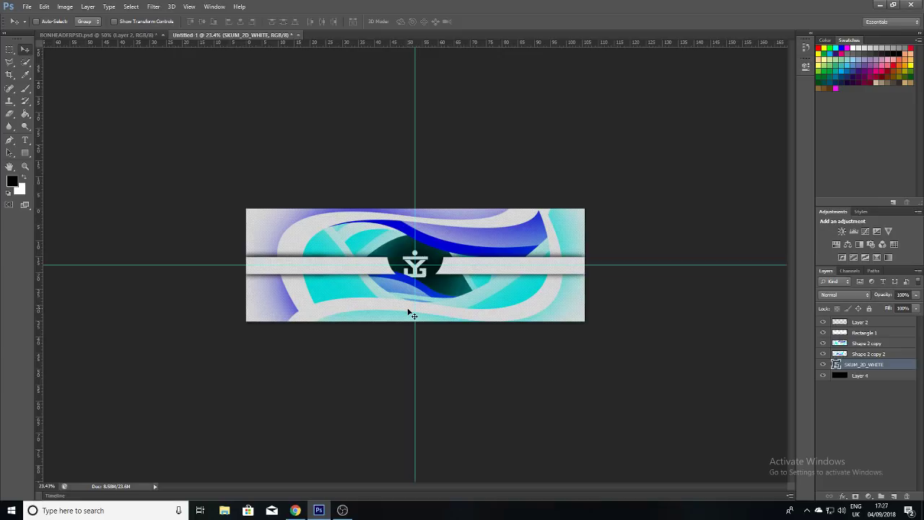
{"action": "left_click", "coordinate": [342, 510]}
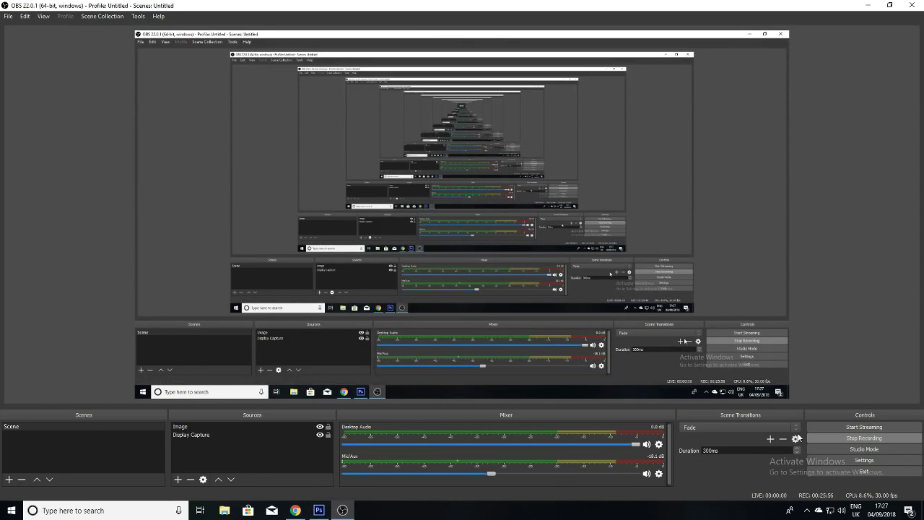